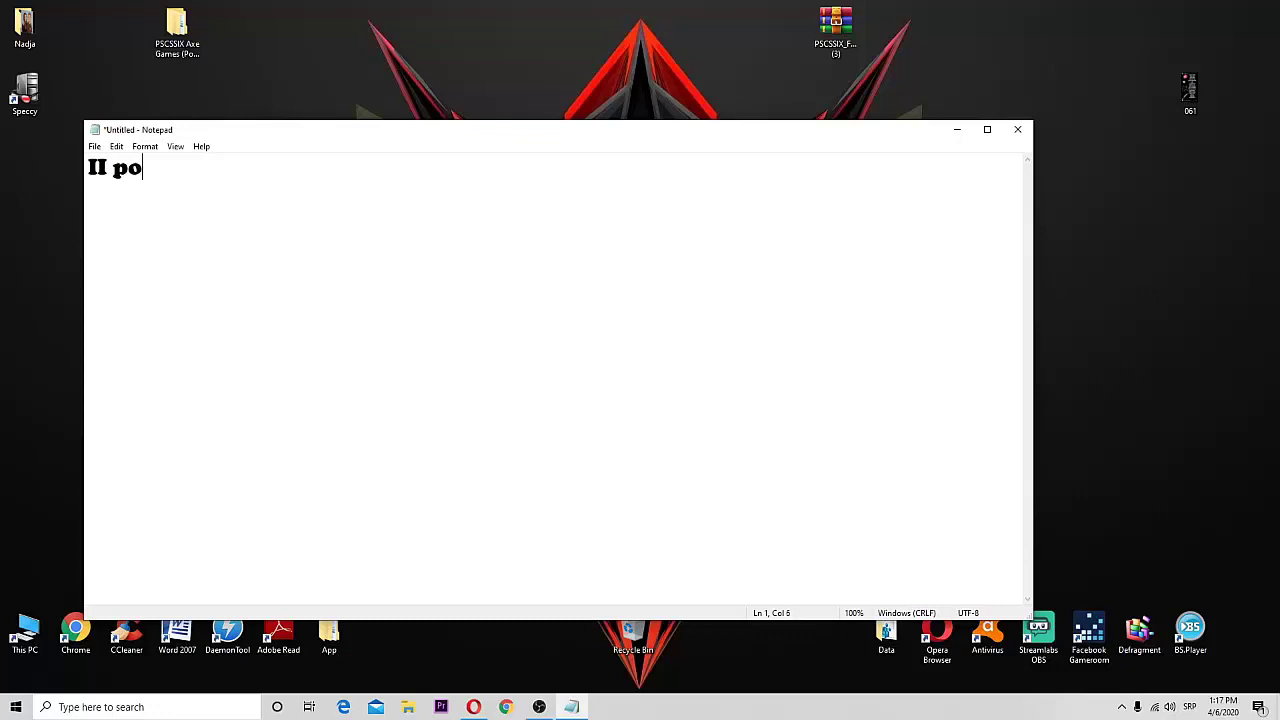
Step: Write the greeting "II pozdrav svima ljudi ovde" in the note, followed by the two hosts' nicknames and ",ljudi"
key("BackSpace")
key("BackSpace")
type("zdrav")
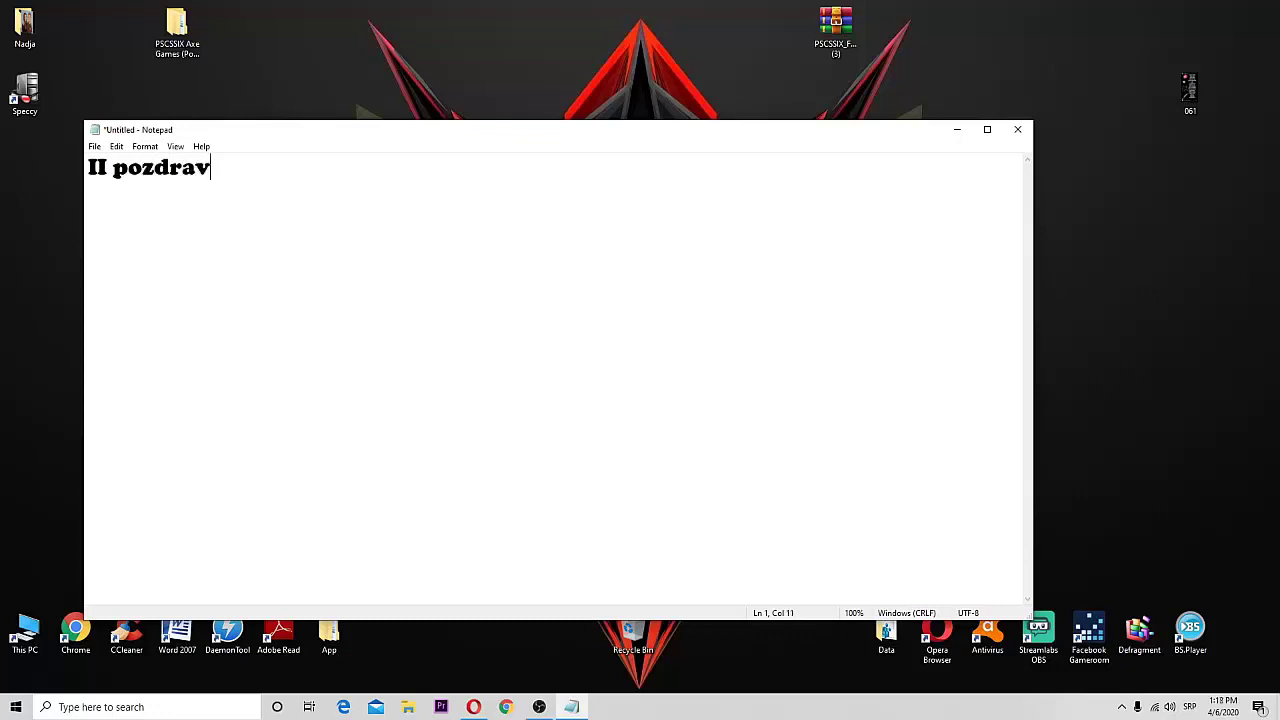
type(" svima ljudi o")
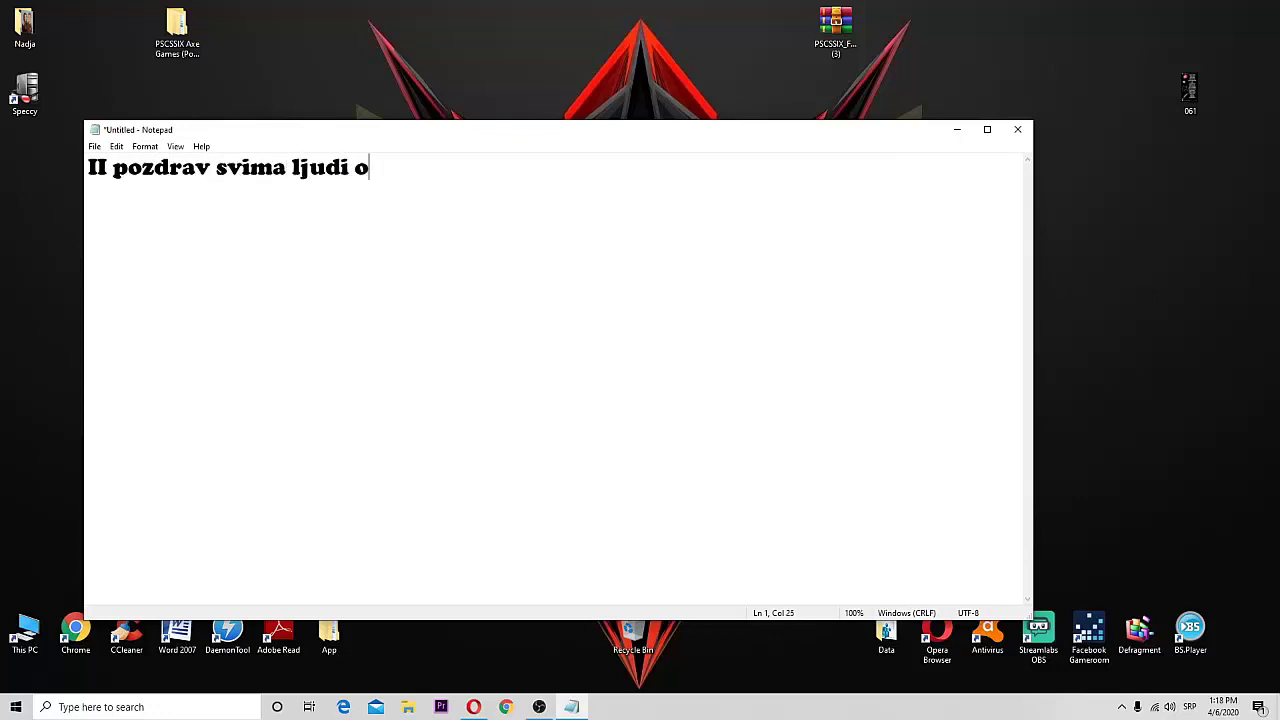
type("vde Ajkula")
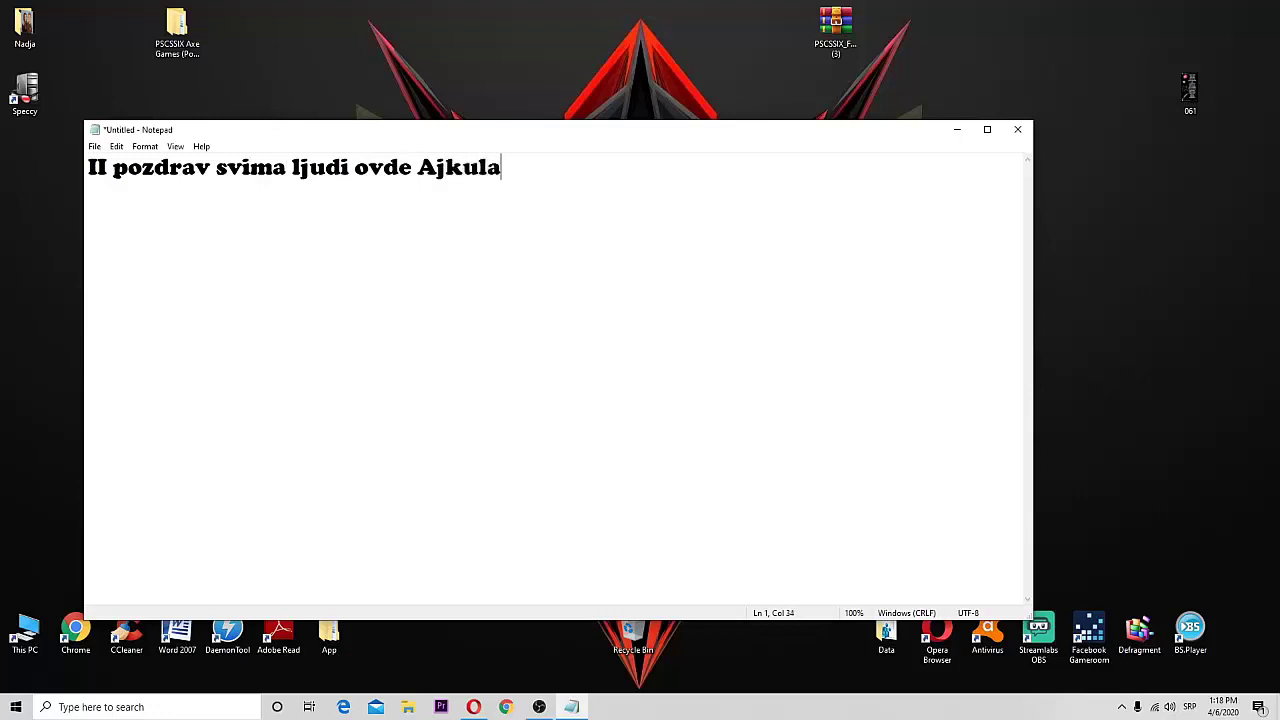
type(" i Draku")
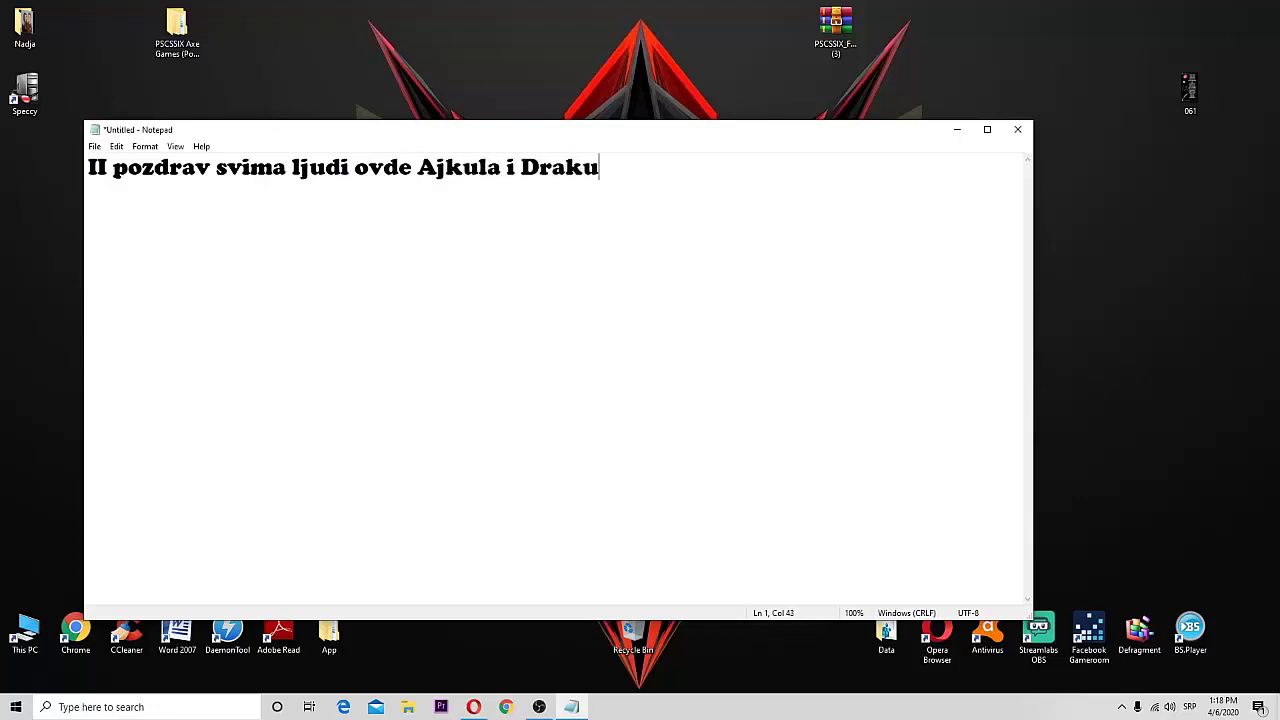
type("la,ljudi")
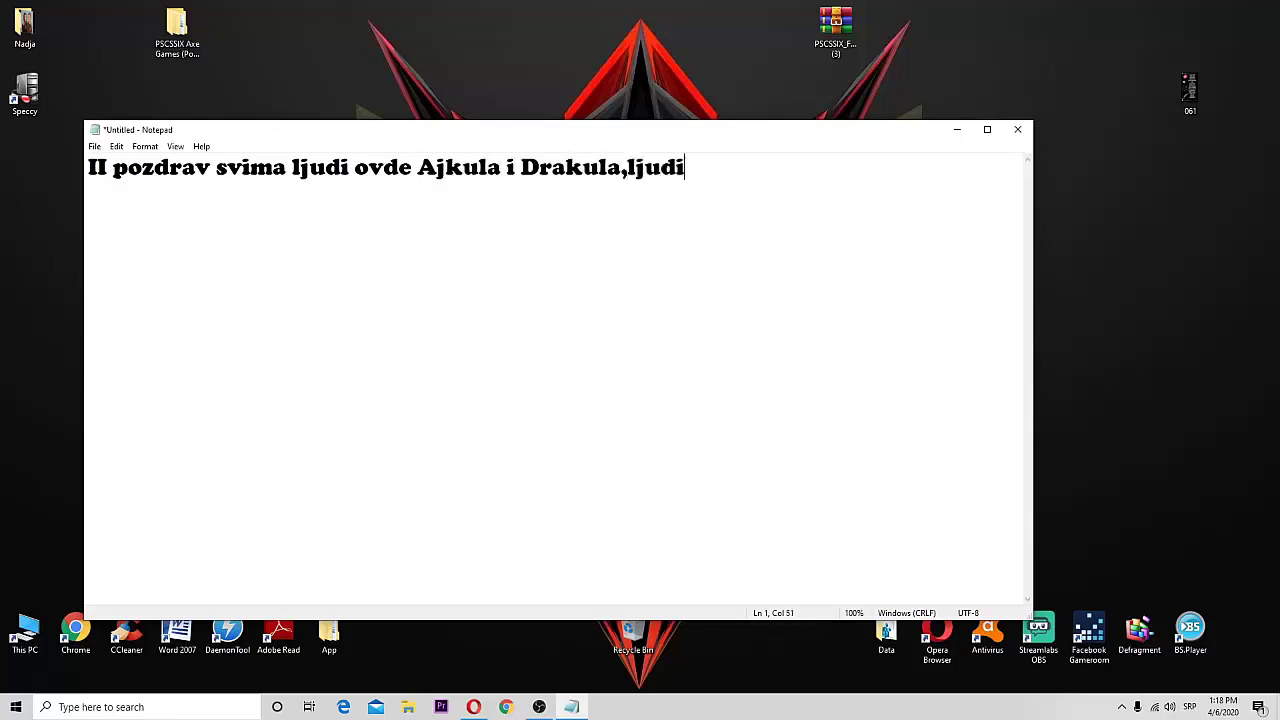
Step: Continue the sentence with "danas cu vam pokazati kako da instalirate PHOTOSHOP CS6 (Full Verzijju).Pa da krenemo...." and begin a new line
type(" danas cu va")
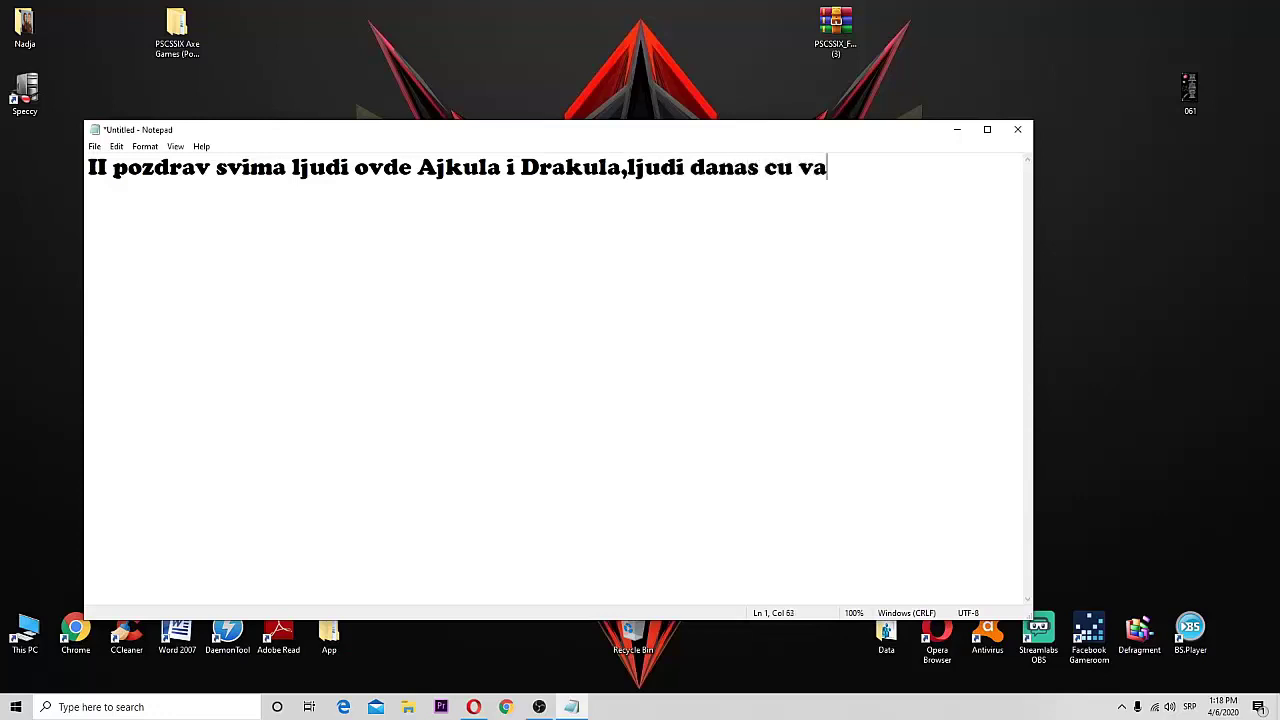
type("m pokazati k")
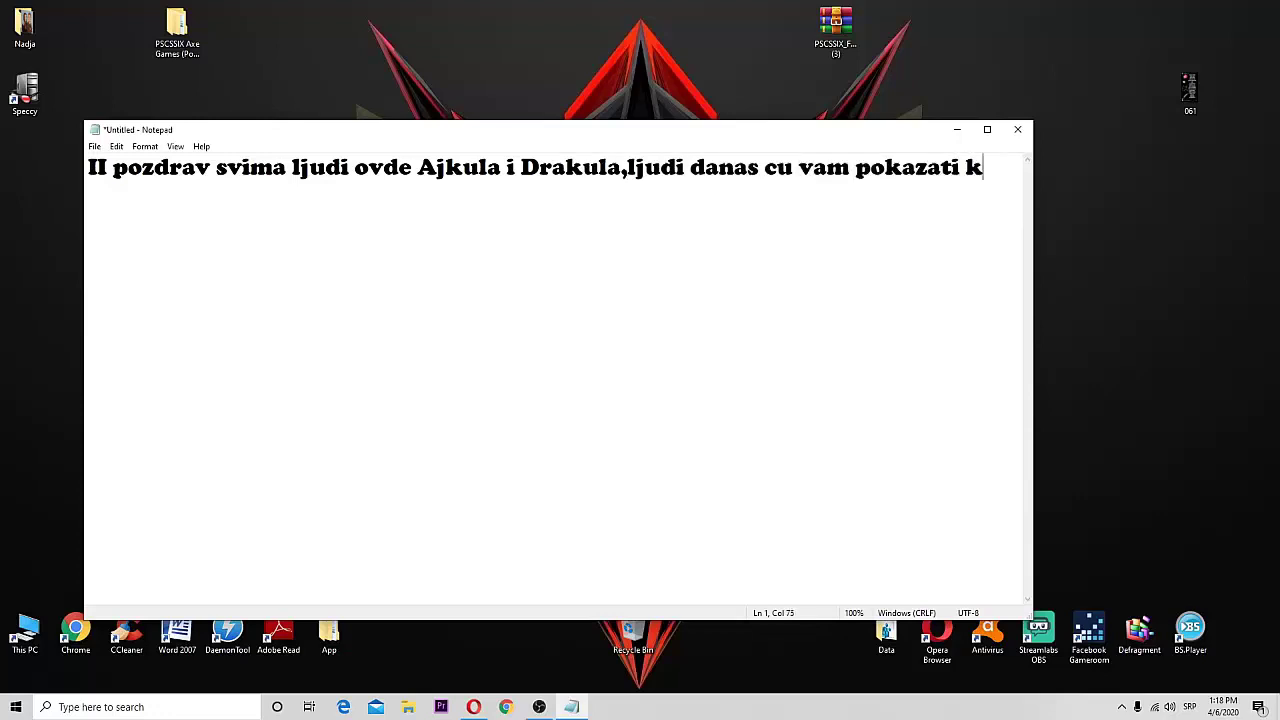
type("ako da instalir")
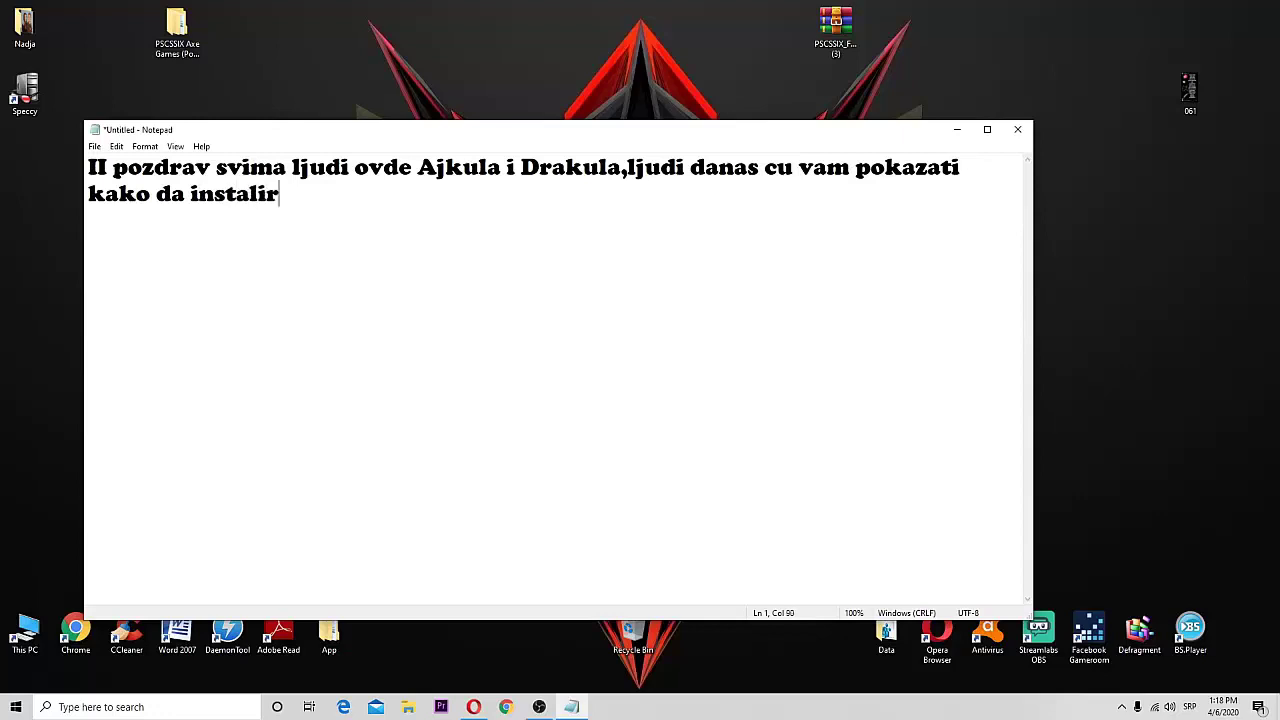
type("ate PHO")
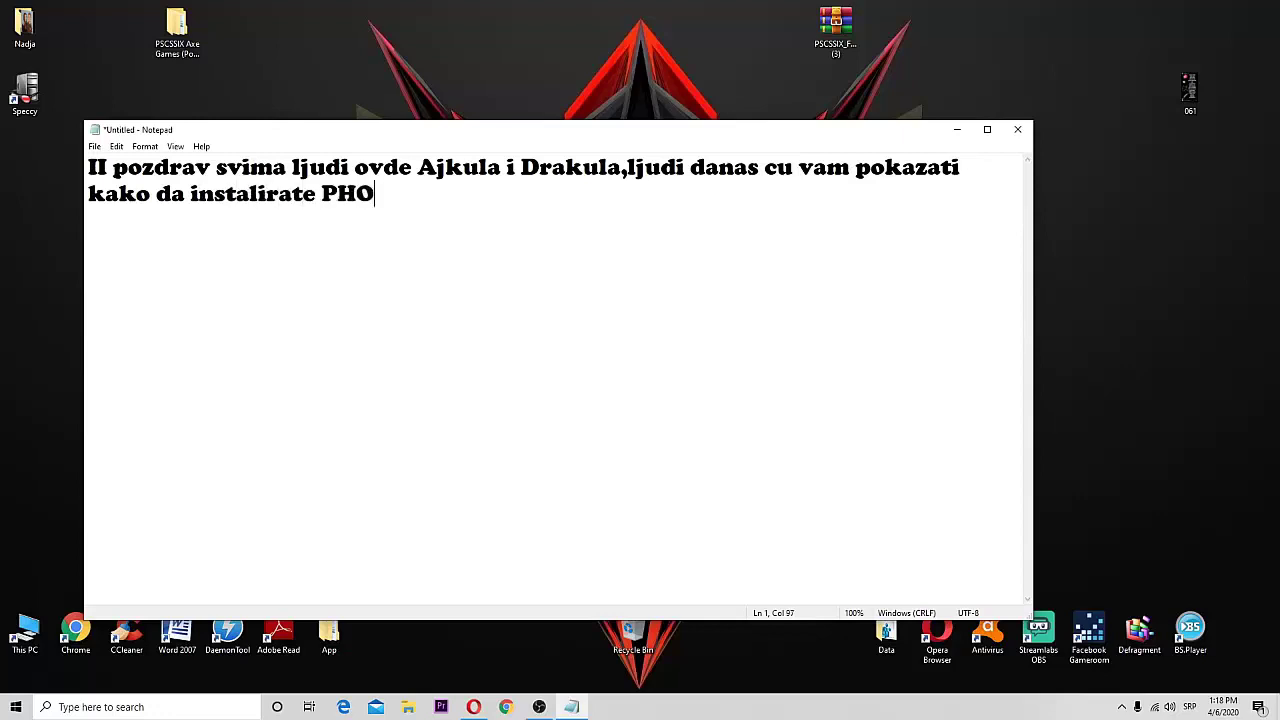
type("TOSHOPC")
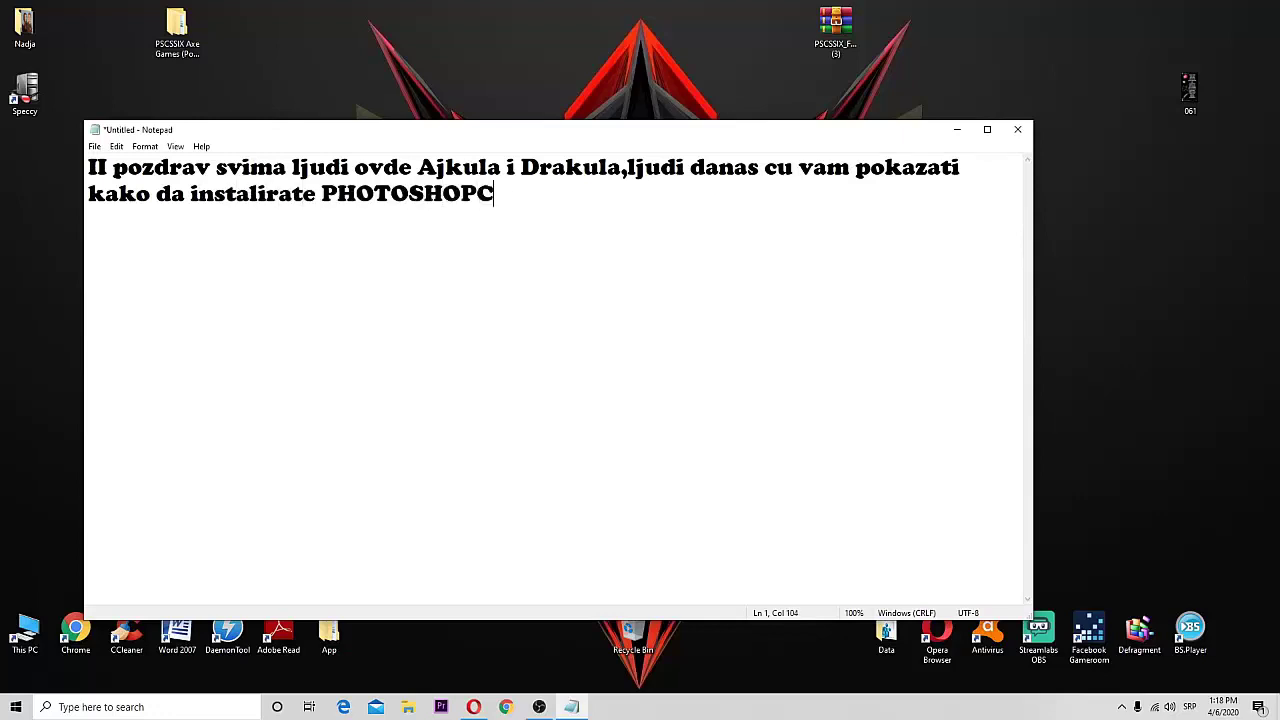
key("BackSpace")
type("CS6 (Full")
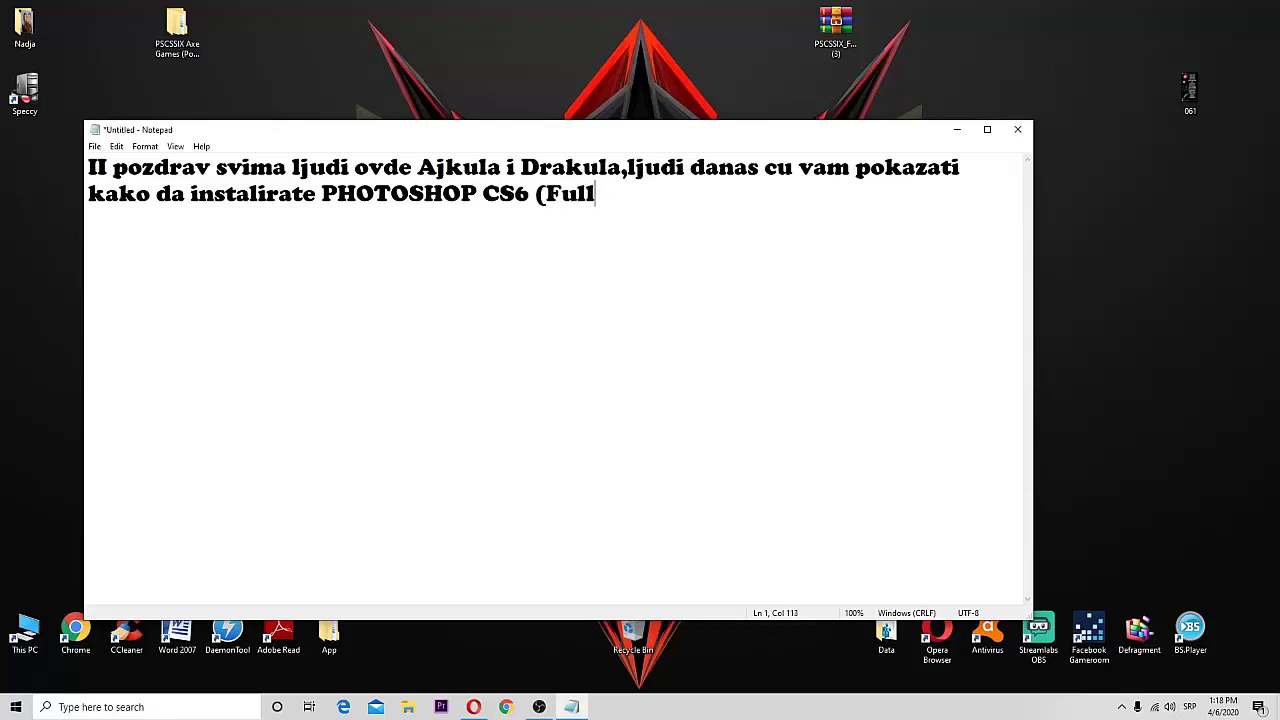
type("l Verzijju")
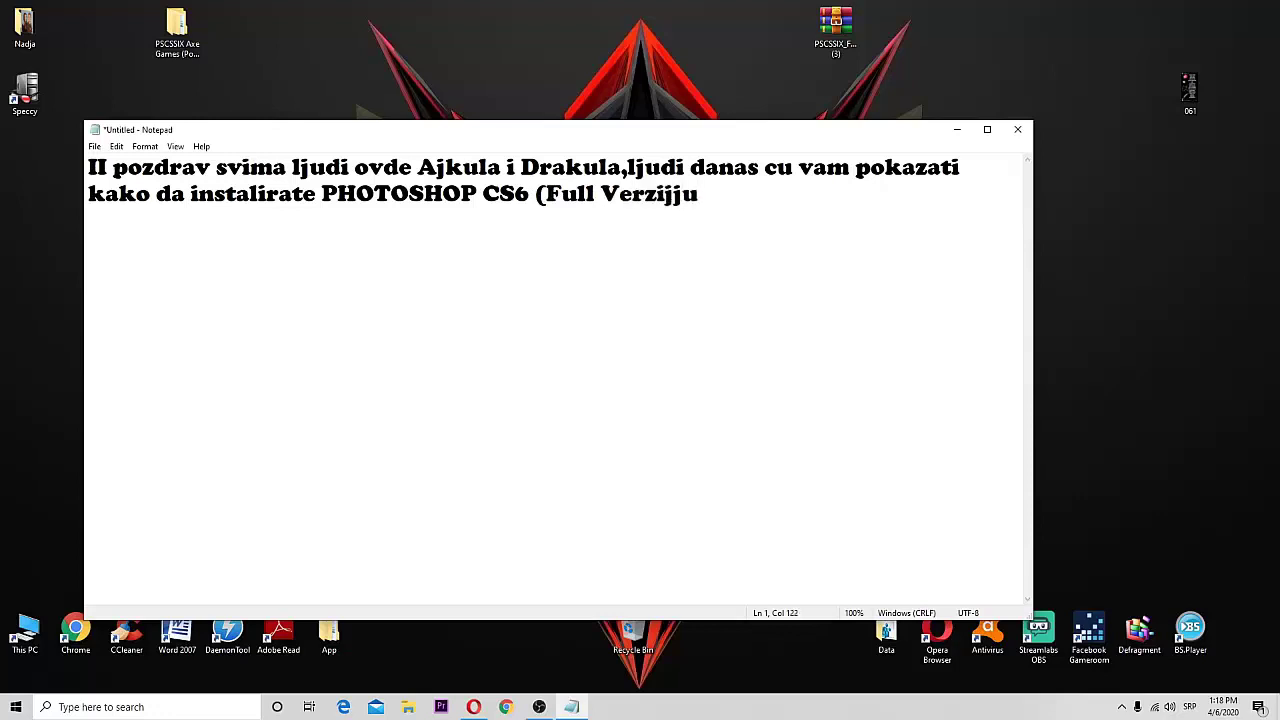
type(").Pa da krenemo....")
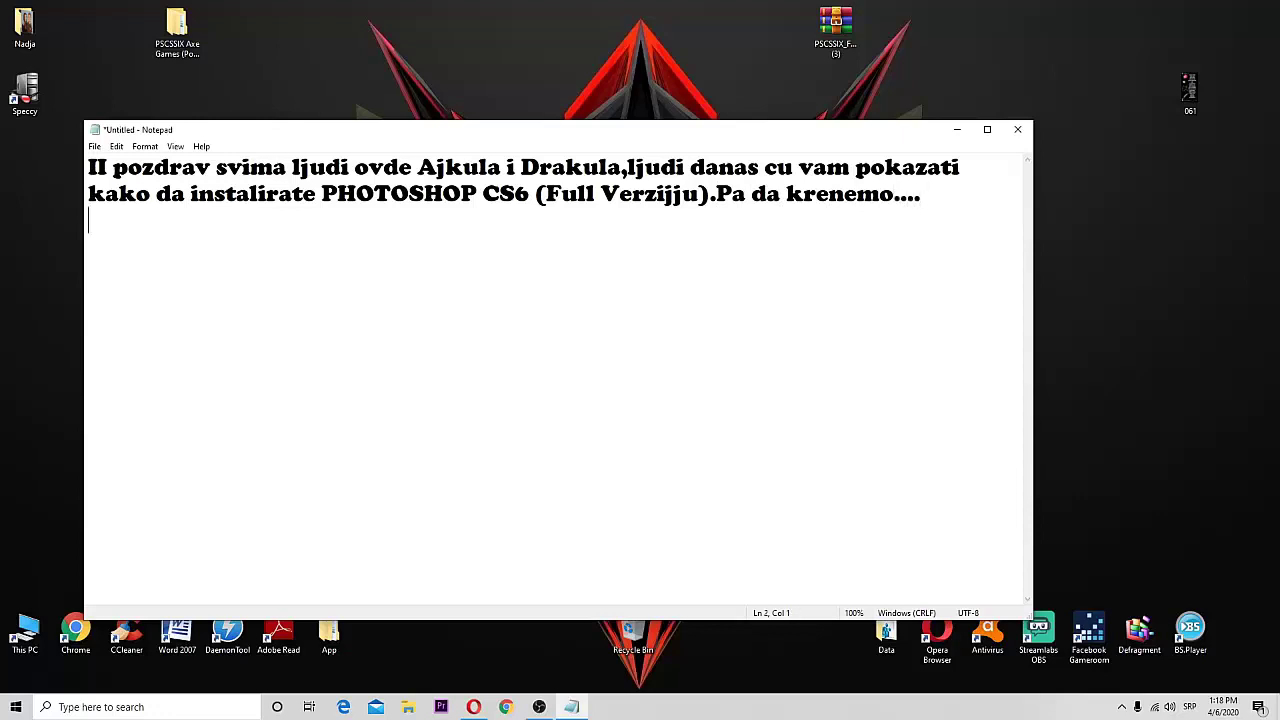
Step: Write "Kao prvo morate da instalirati WinRaR!!" on the second line and switch to the WinRAR downloads page in Opera
type("Kao prvo morat")
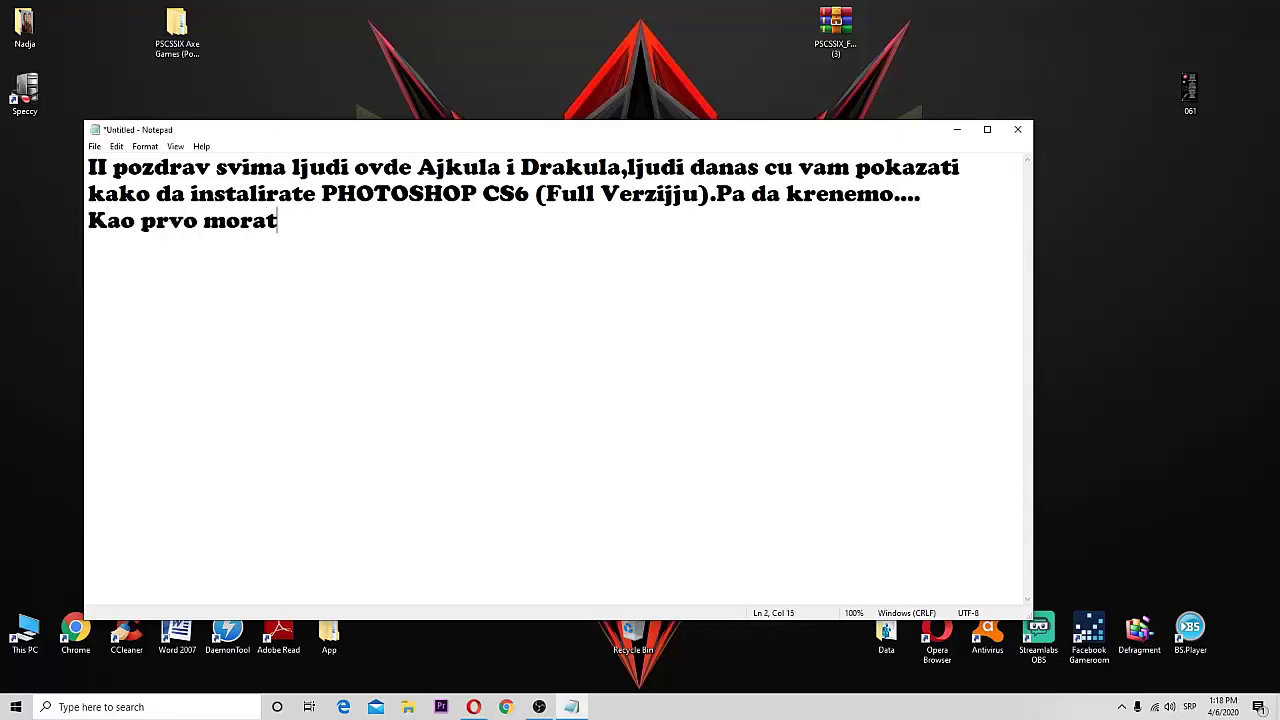
type("e da ins")
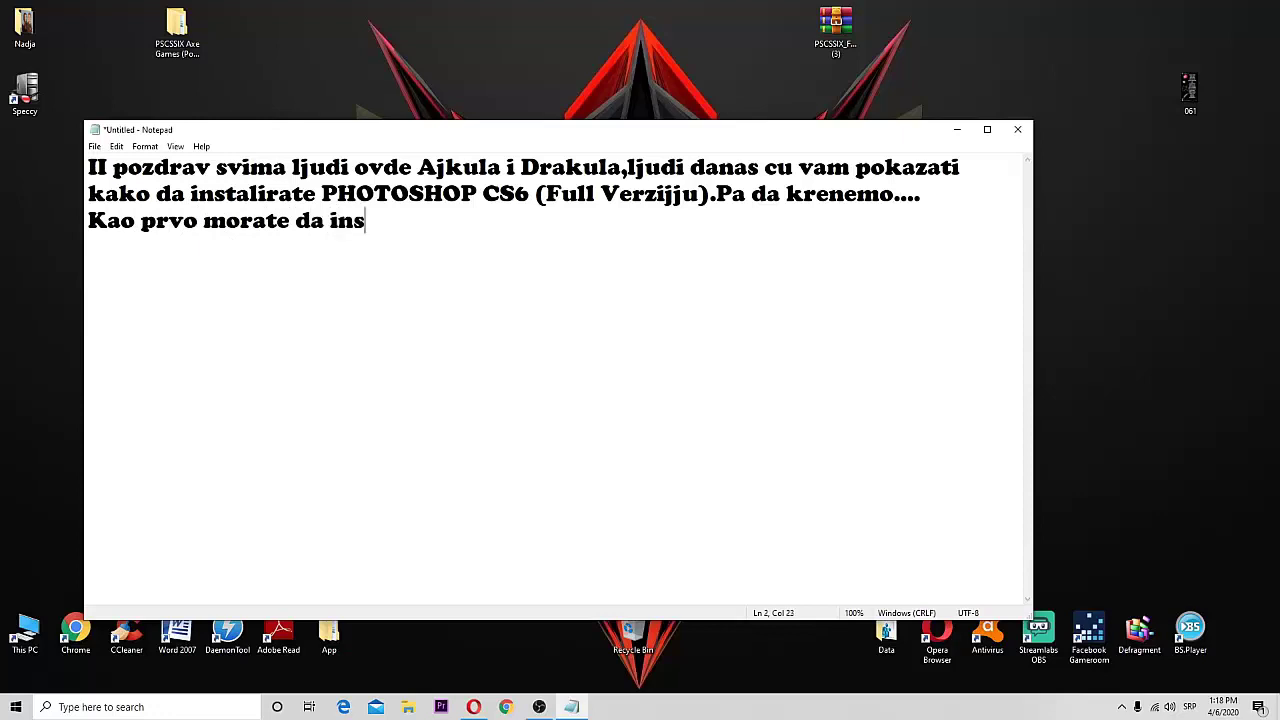
type("talirati Win")
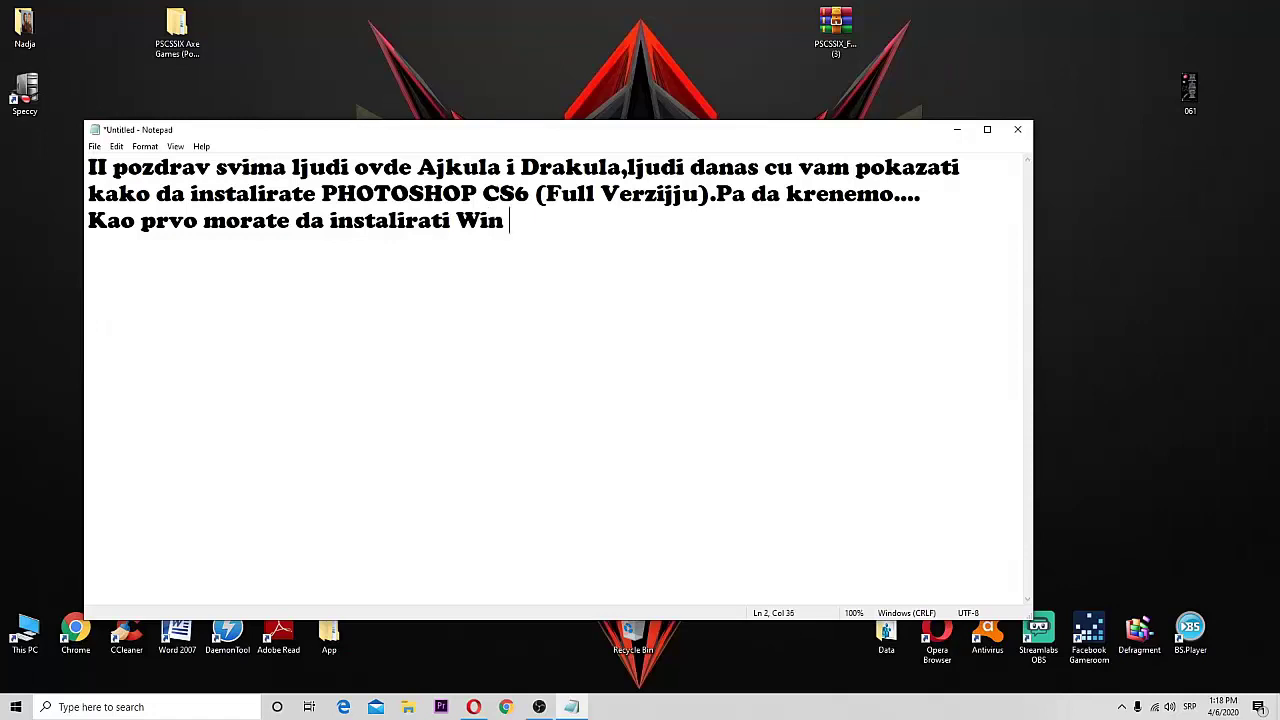
type("RaR")
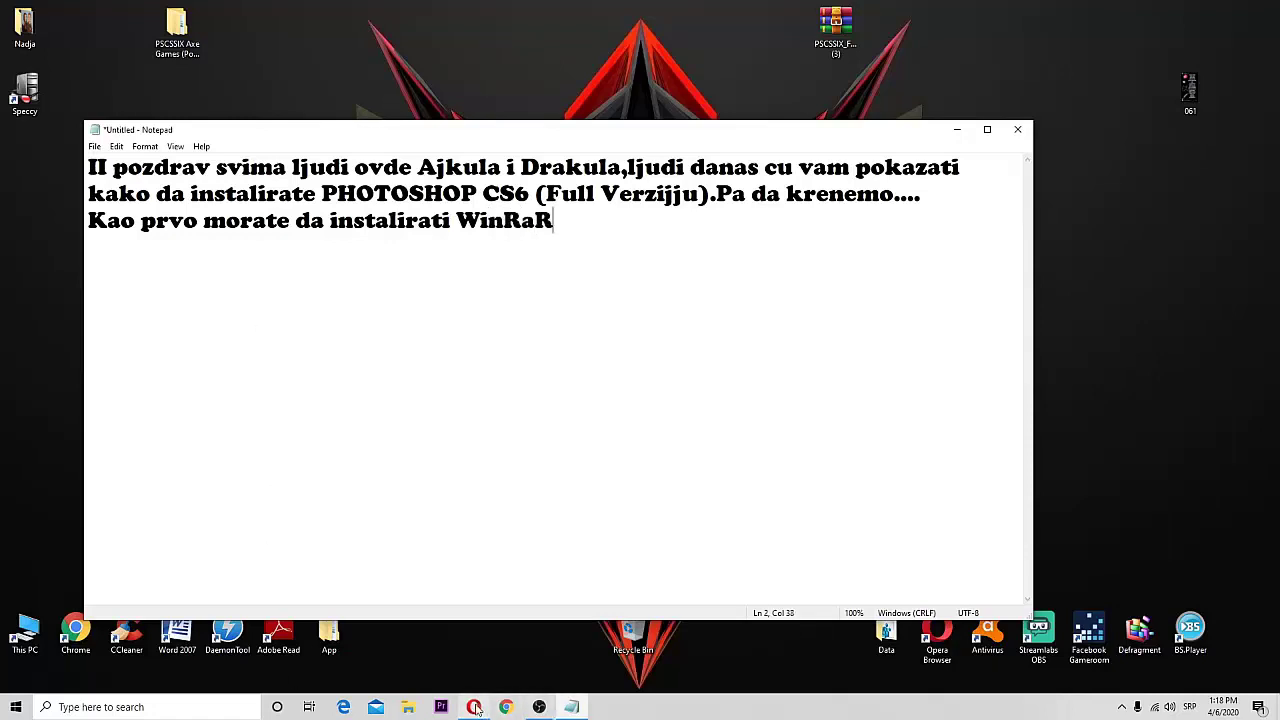
type("!!")
left_click(476, 708)
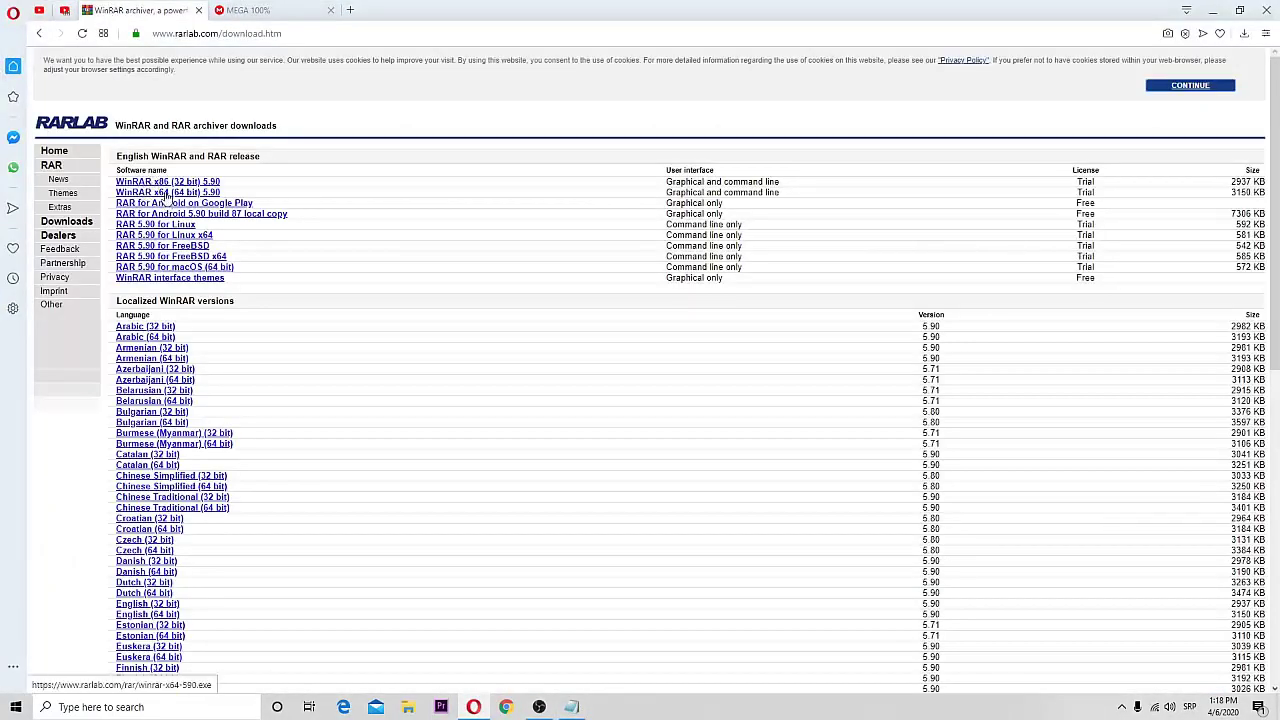
Step: Return to Notepad and append "Ja cu uzeti x64" to the second line
left_click(571, 707)
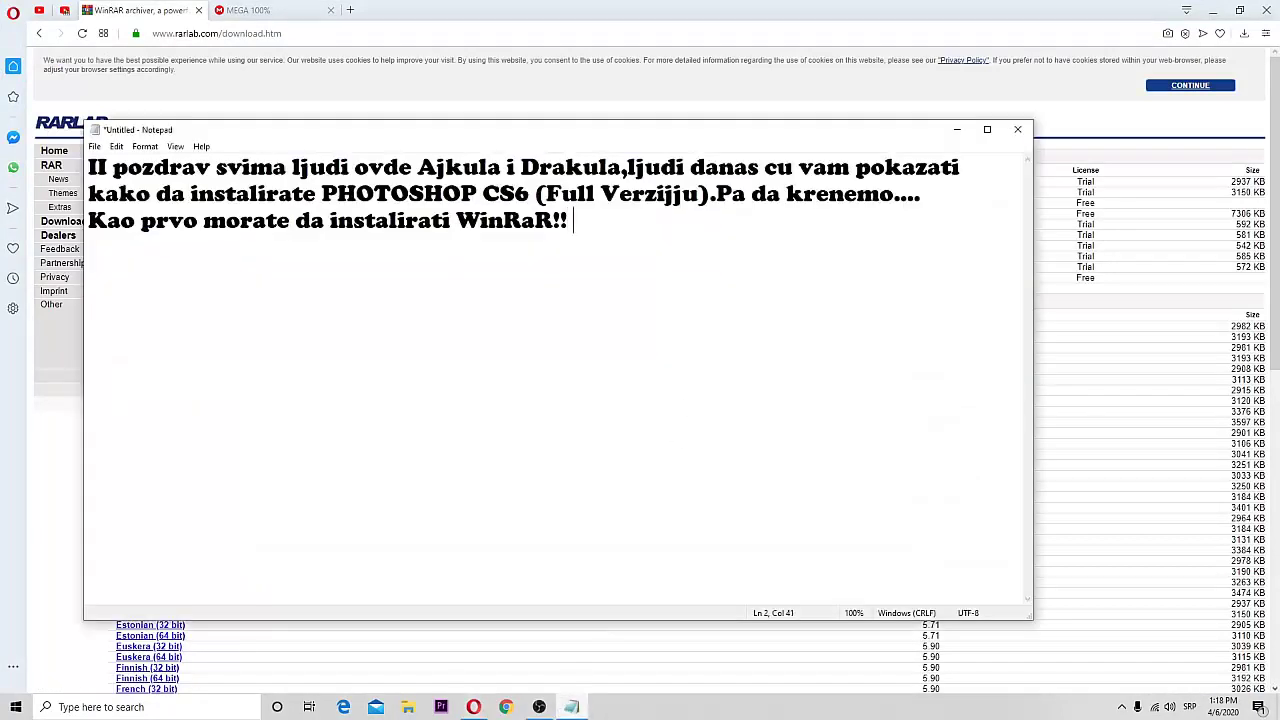
type("Ja ću uze")
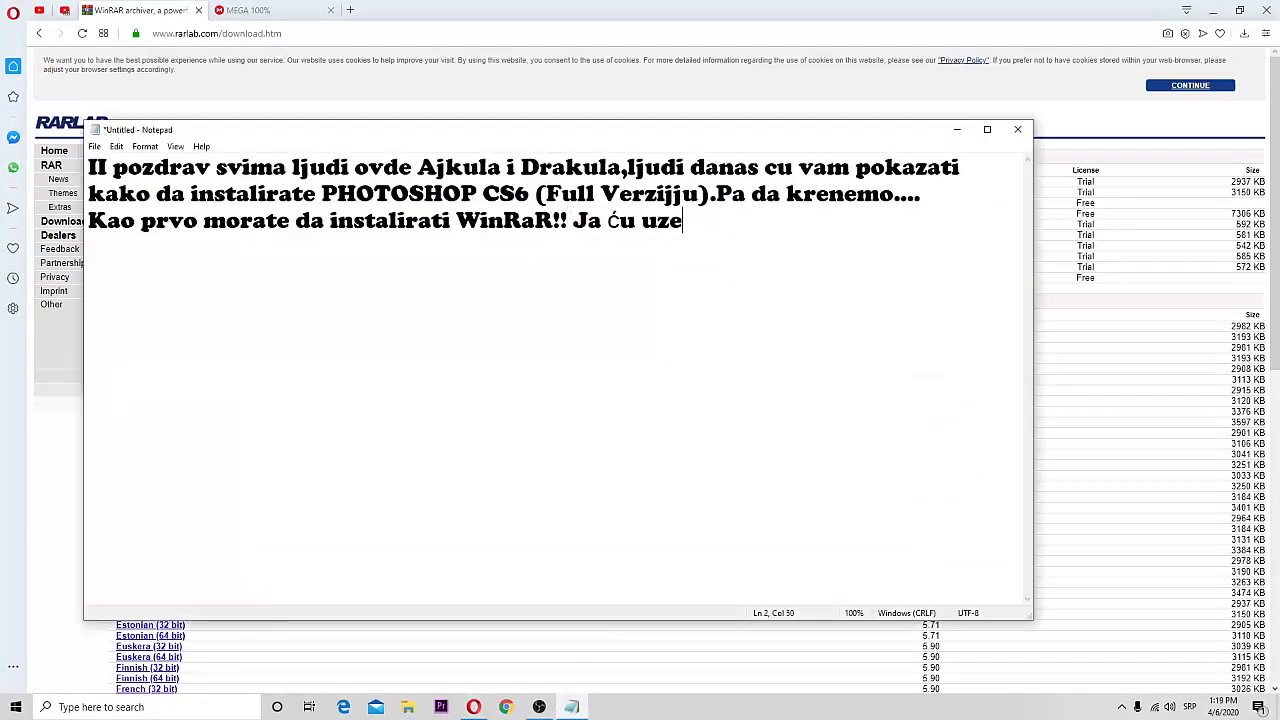
type("ti")
key("BackSpace")
key("BackSpace")
key("BackSpace")
key("BackSpace")
key("BackSpace")
key("BackSpace")
key("BackSpace")
key("BackSpace")
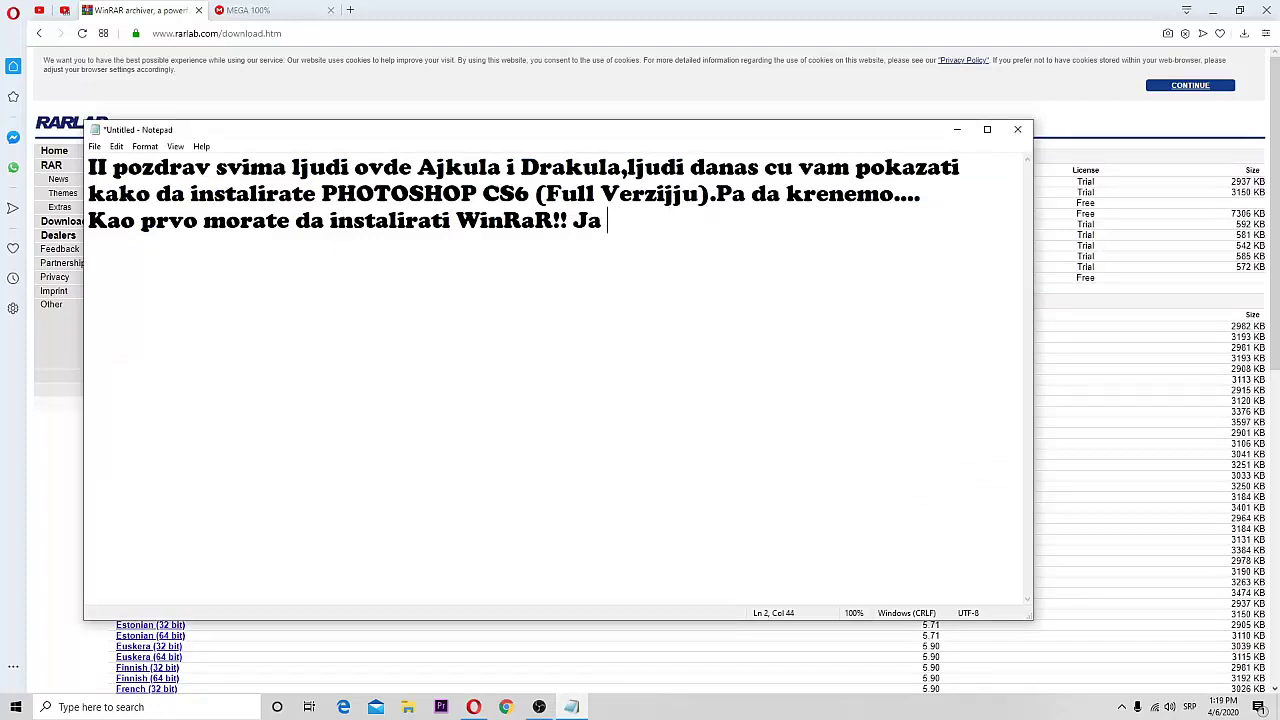
type("cu uzeti x64")
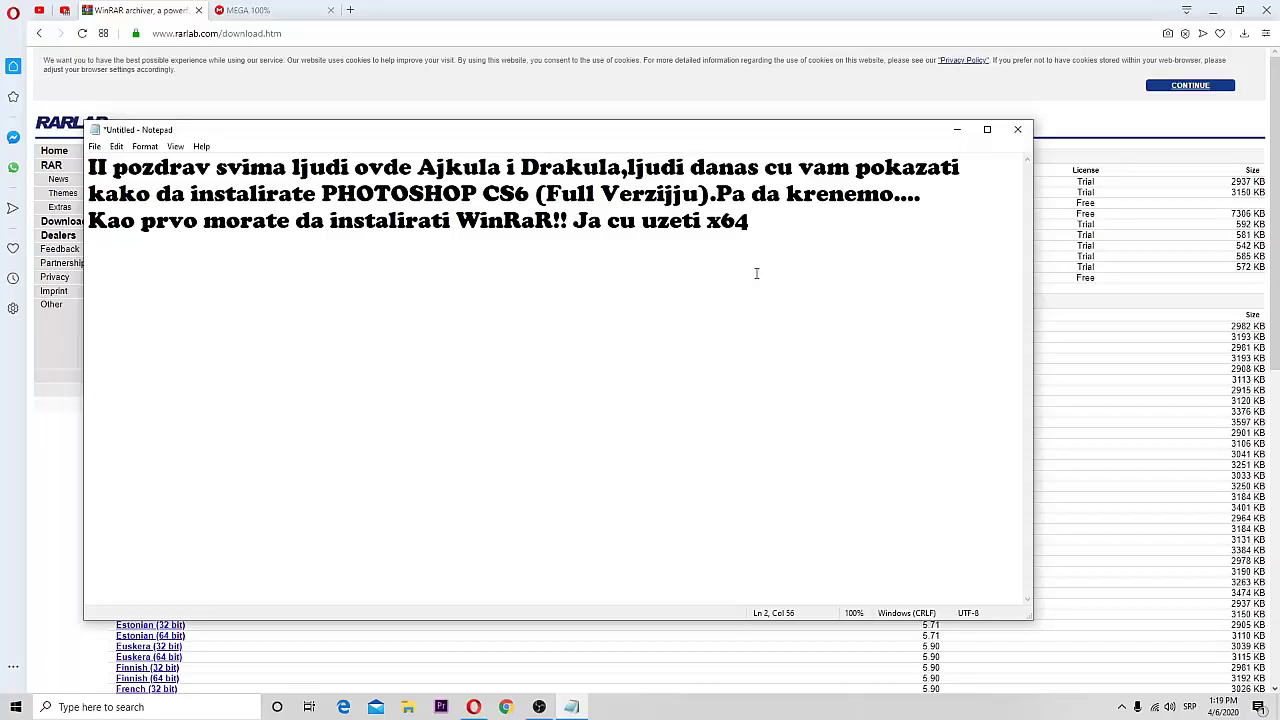
Step: Download WinRAR x64 (64 bit) 5.90 from the RARLAB page in Opera and save it as "winrar-x64-590 (3)" on Local Disk (D:)
left_click(538, 5)
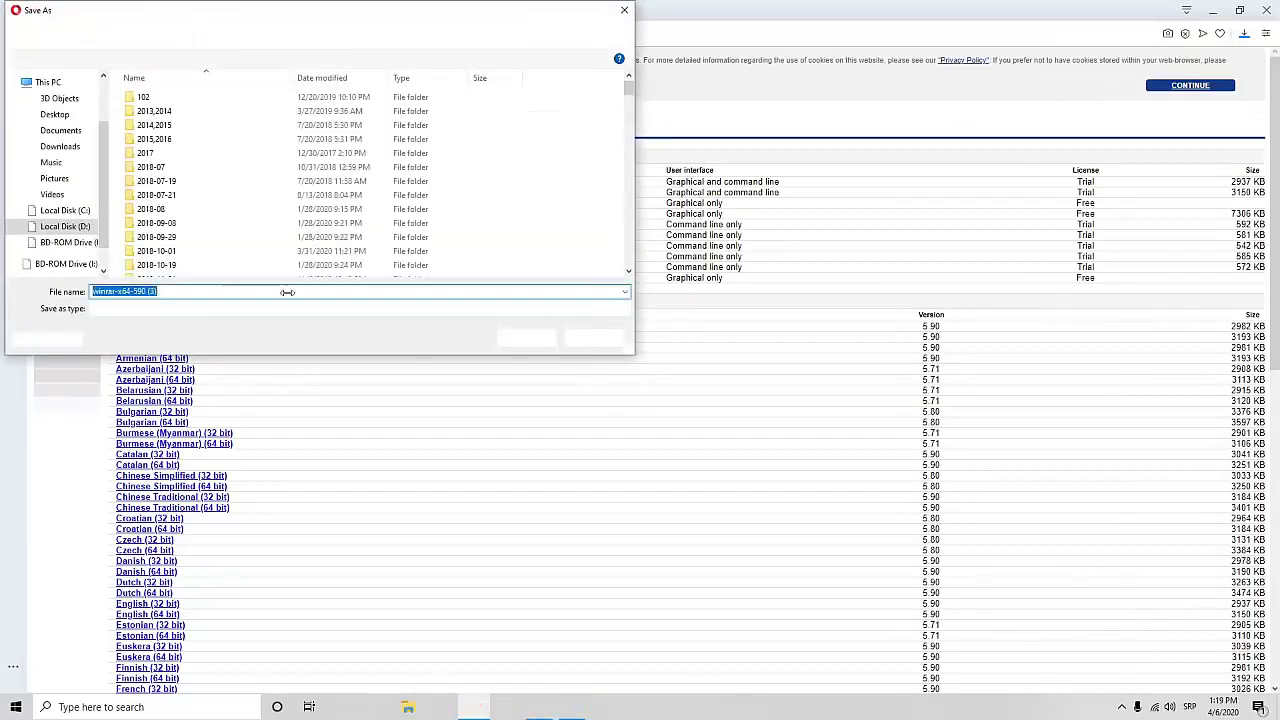
key("Return")
Step: Return to Notepad and append ".Odredite gde zelite da vam se instalira..." to the second line
left_click(571, 707)
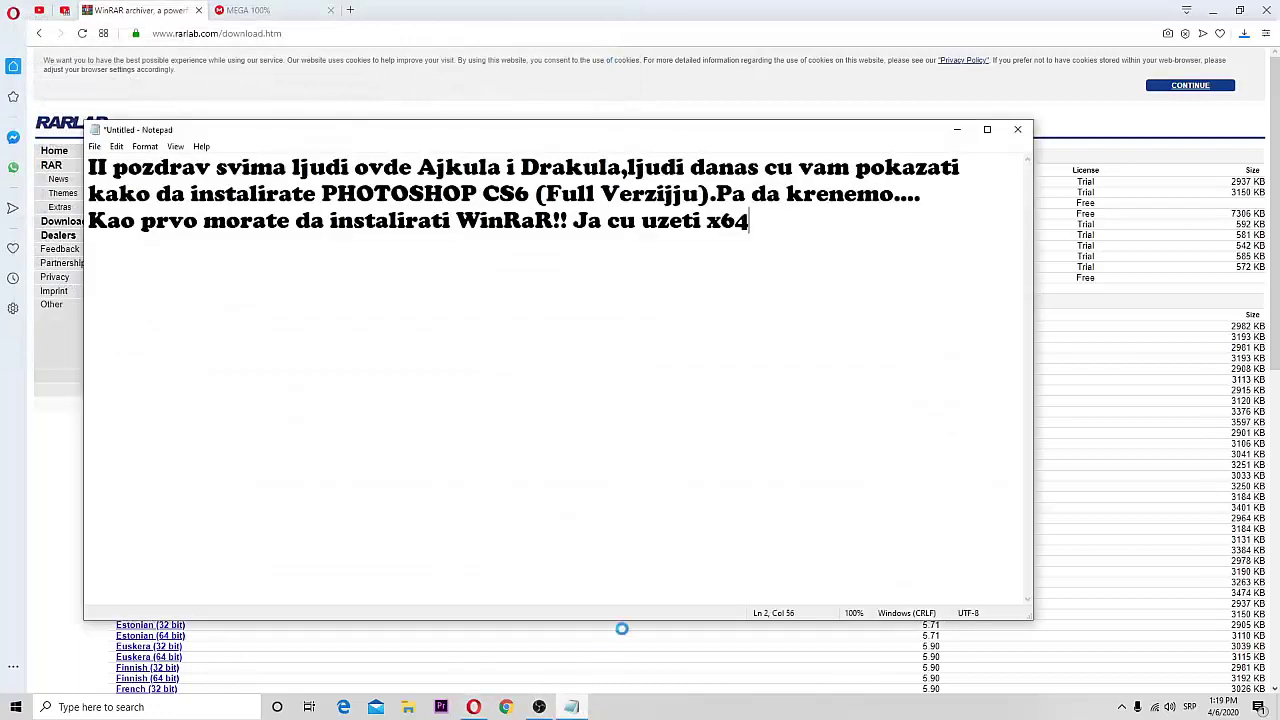
type(".Odred")
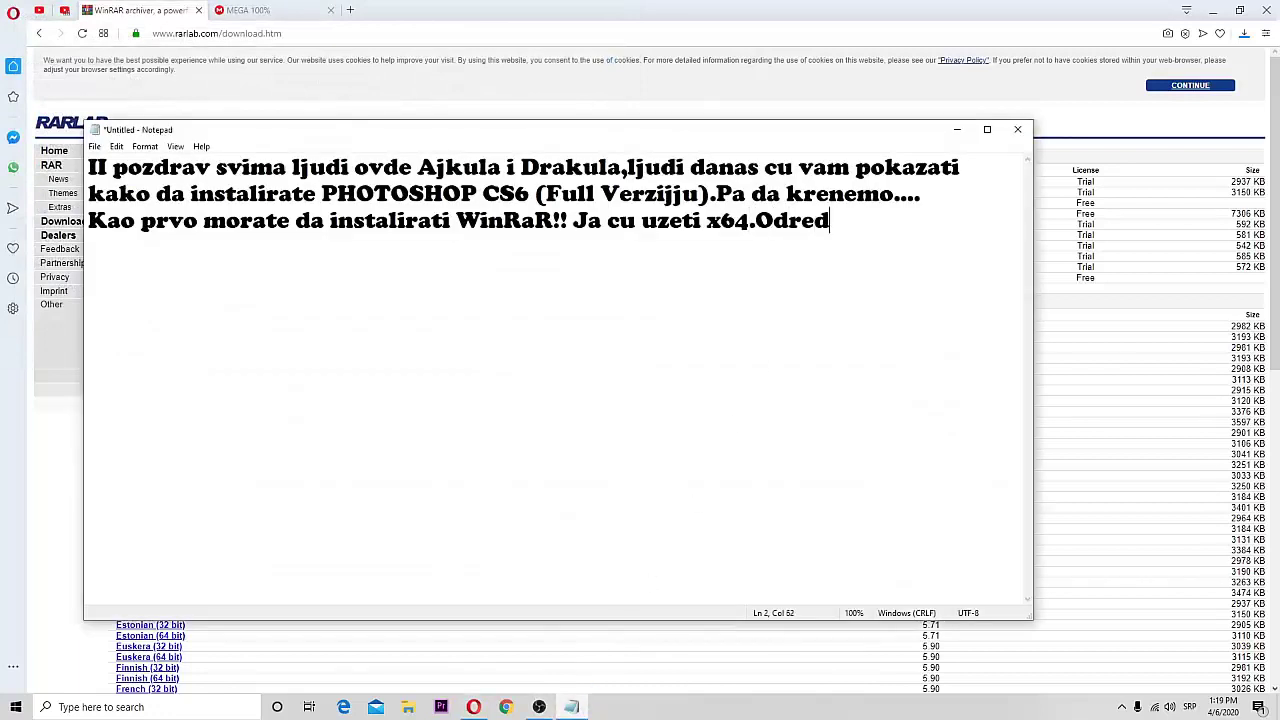
type("ite gdwe")
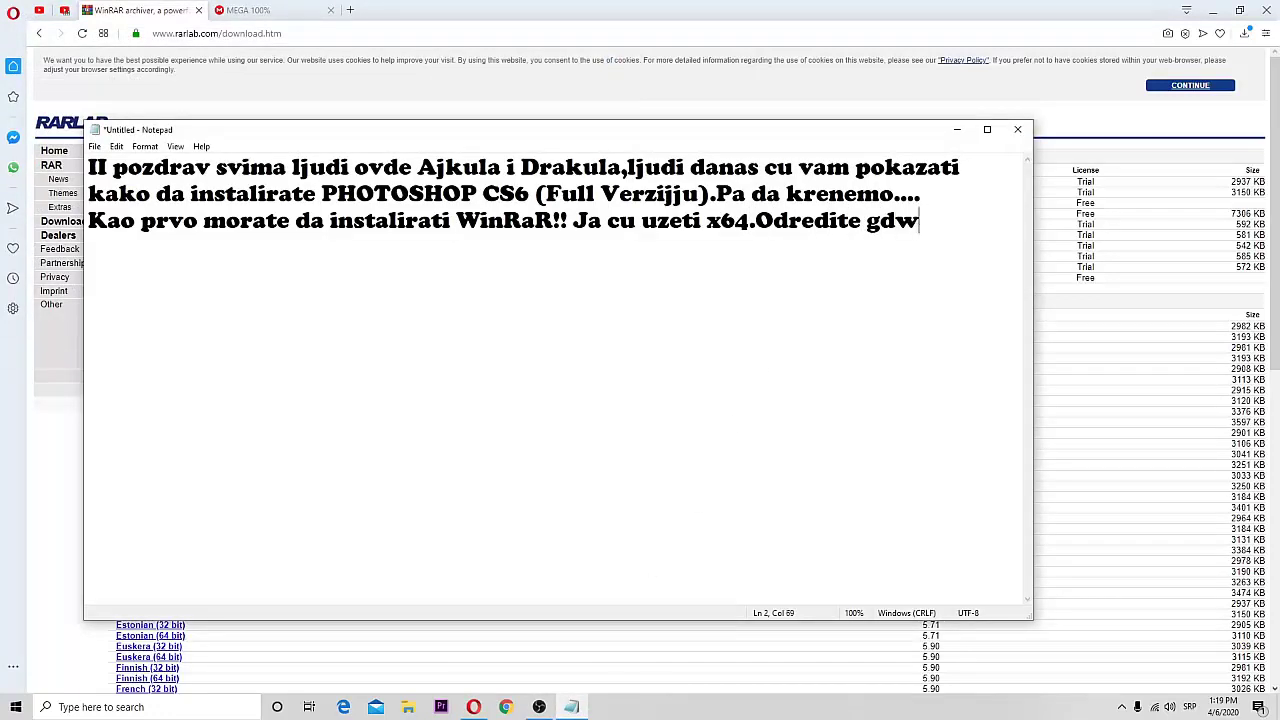
key("BackSpace")
type("e zelite d")
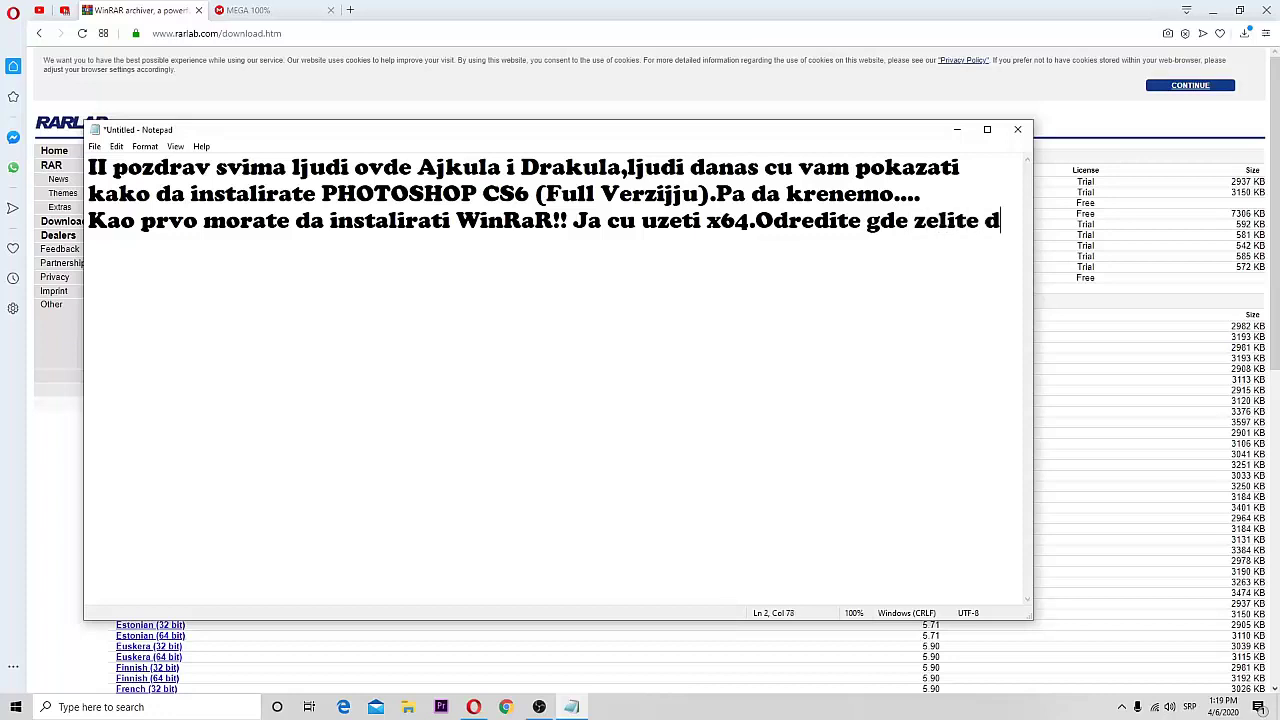
type("a vam se insta")
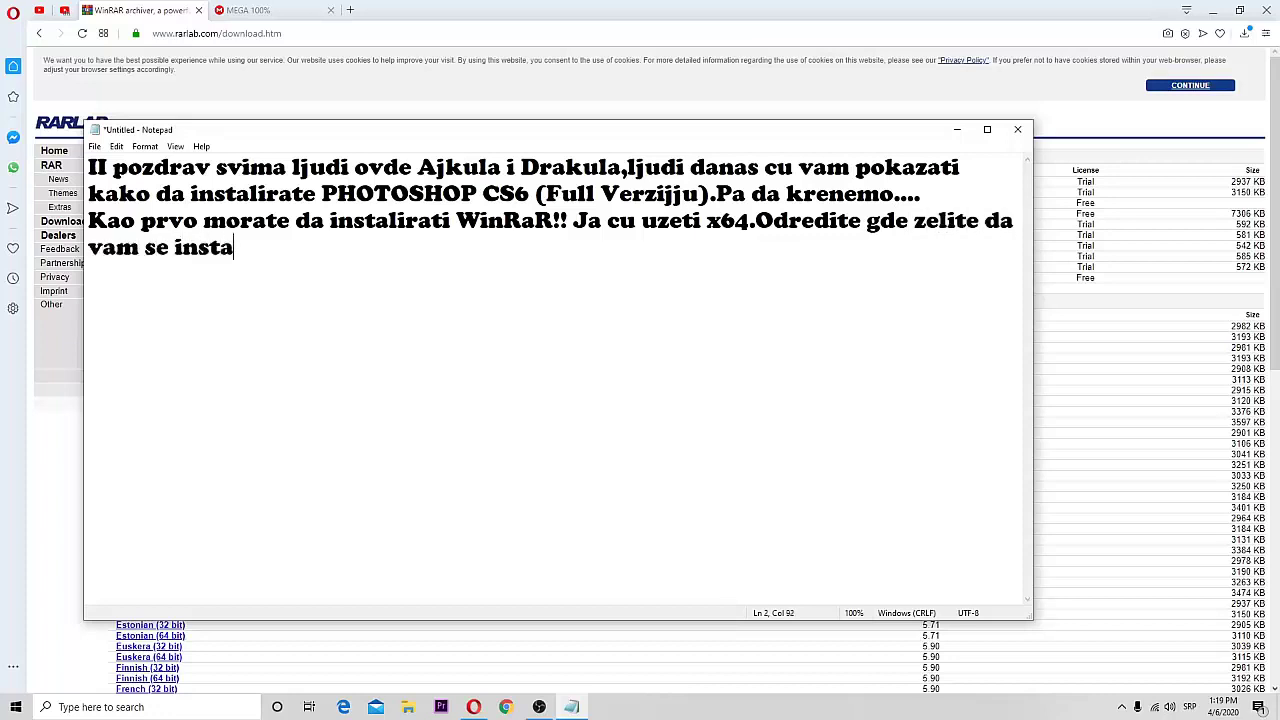
type("lira...")
Step: Run the downloaded WinRAR 5.90 installer with destination D:\ and the default setup options, and close the WinRAR shortcuts folder, returning to Notepad
left_click(891, 6)
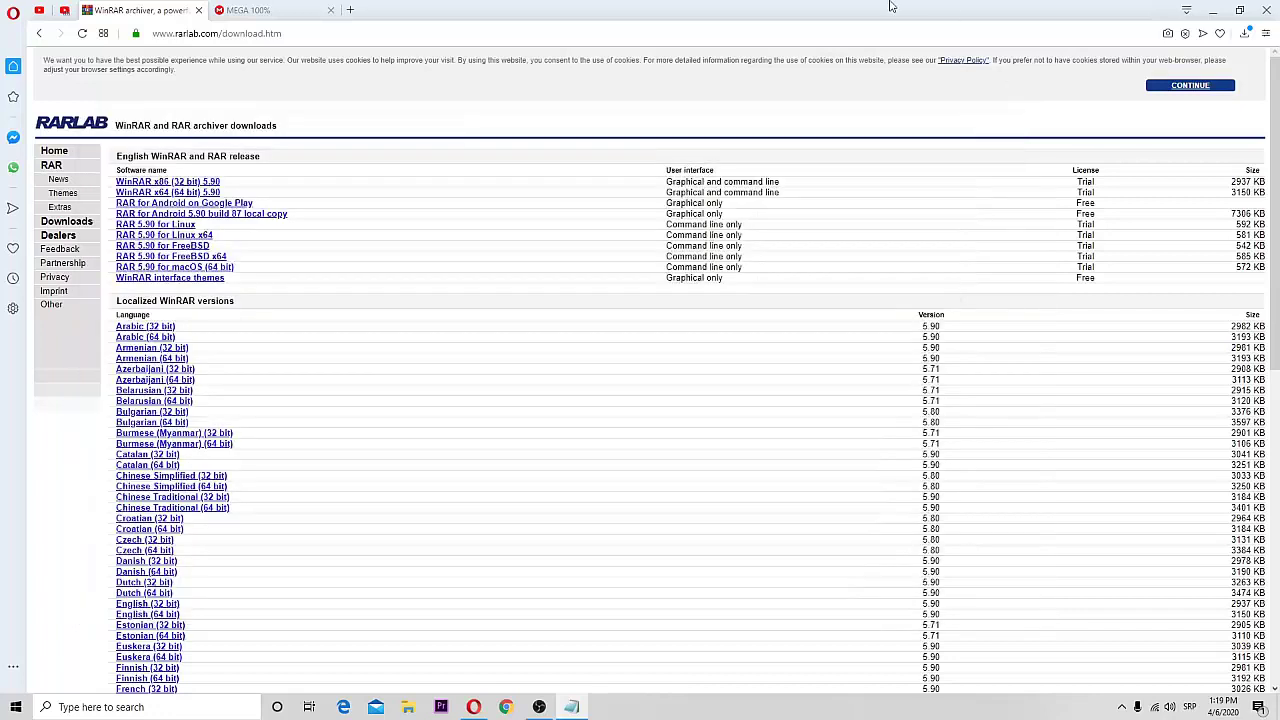
left_click(1244, 33)
left_click(1058, 100)
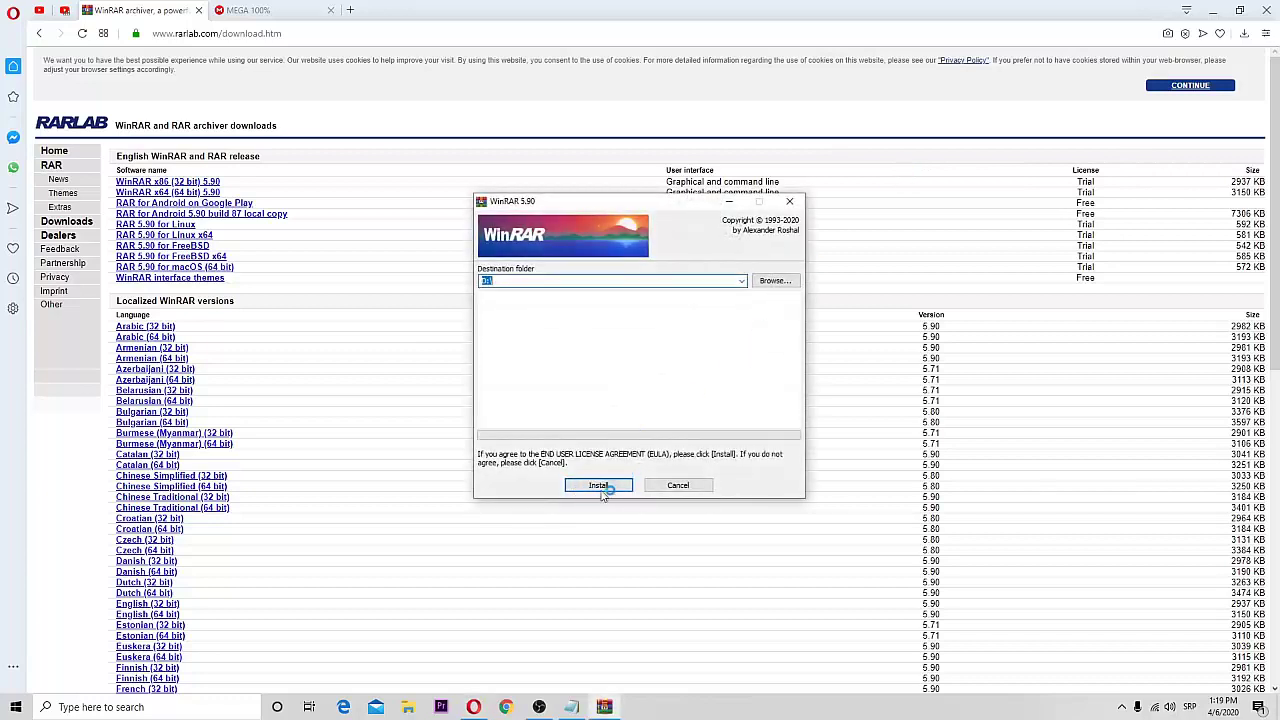
left_click(600, 486)
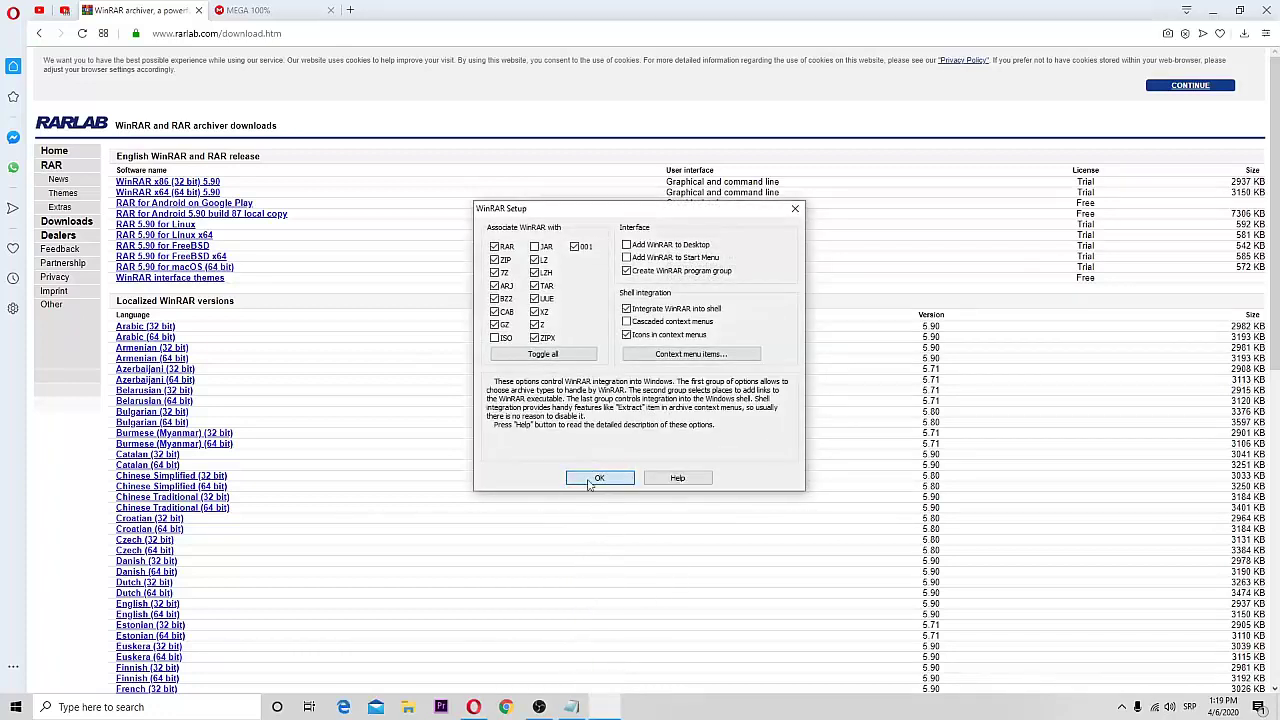
left_click(635, 479)
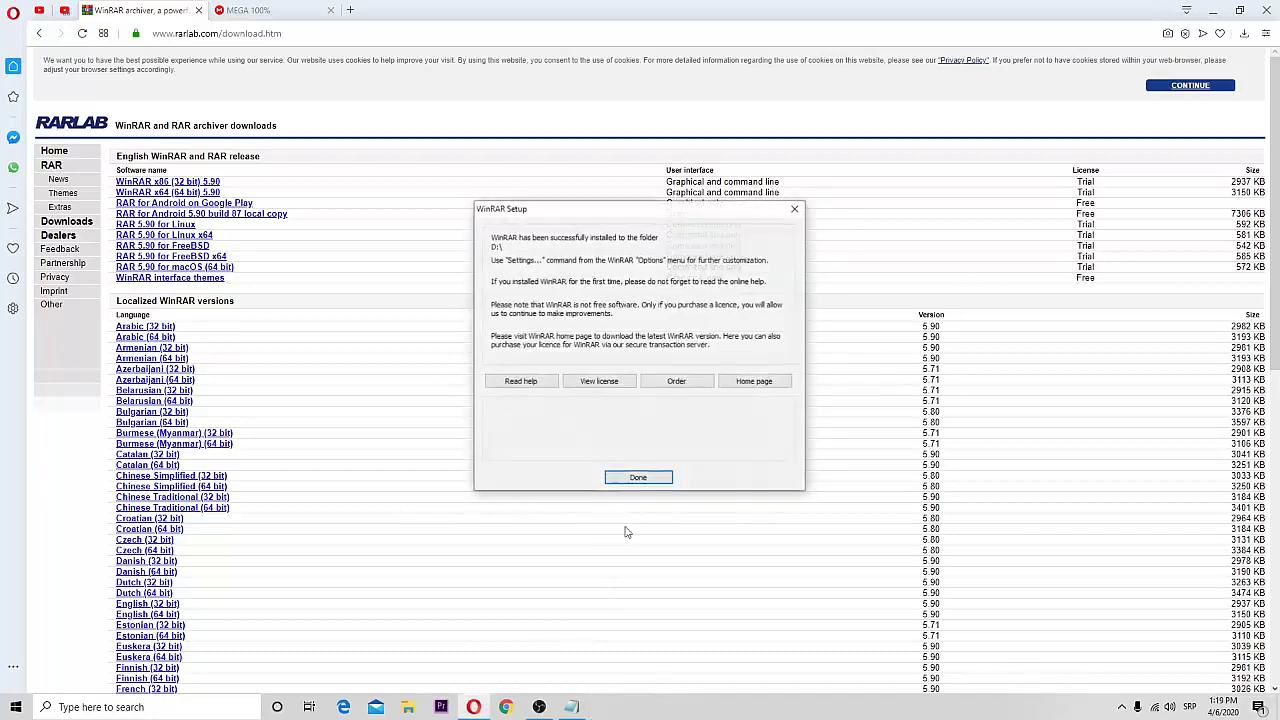
left_click(638, 478)
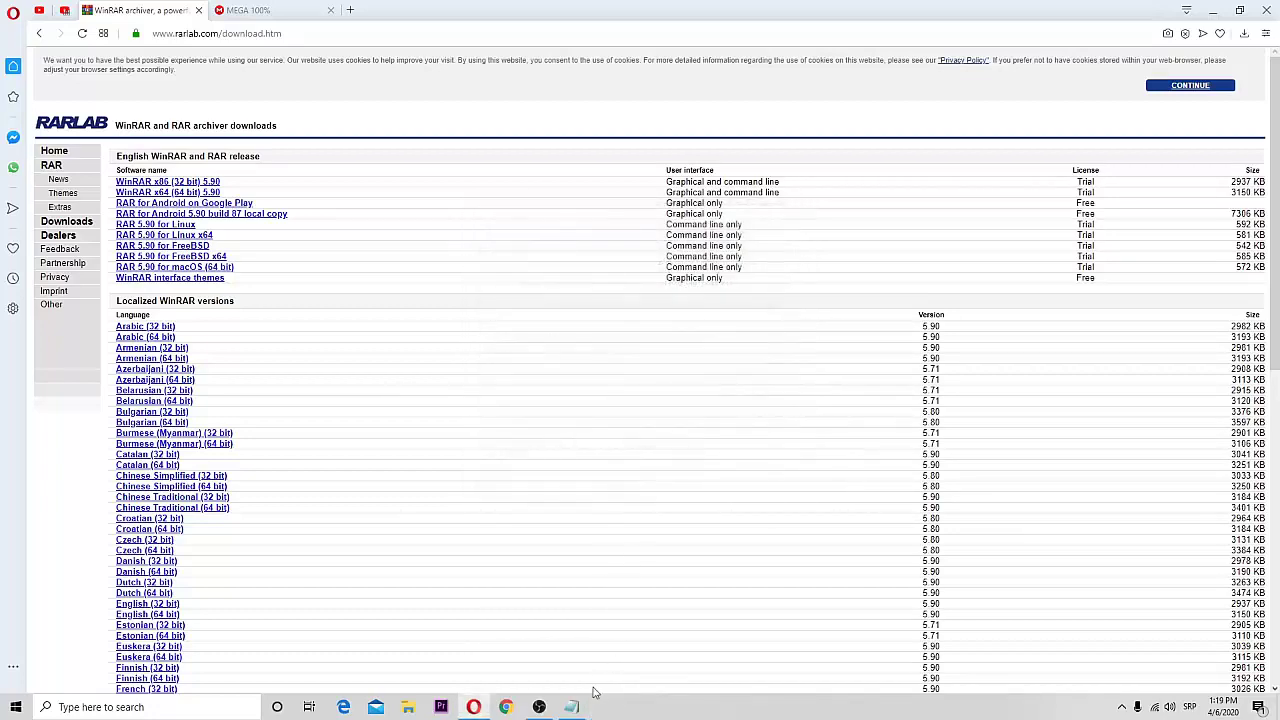
left_click(571, 708)
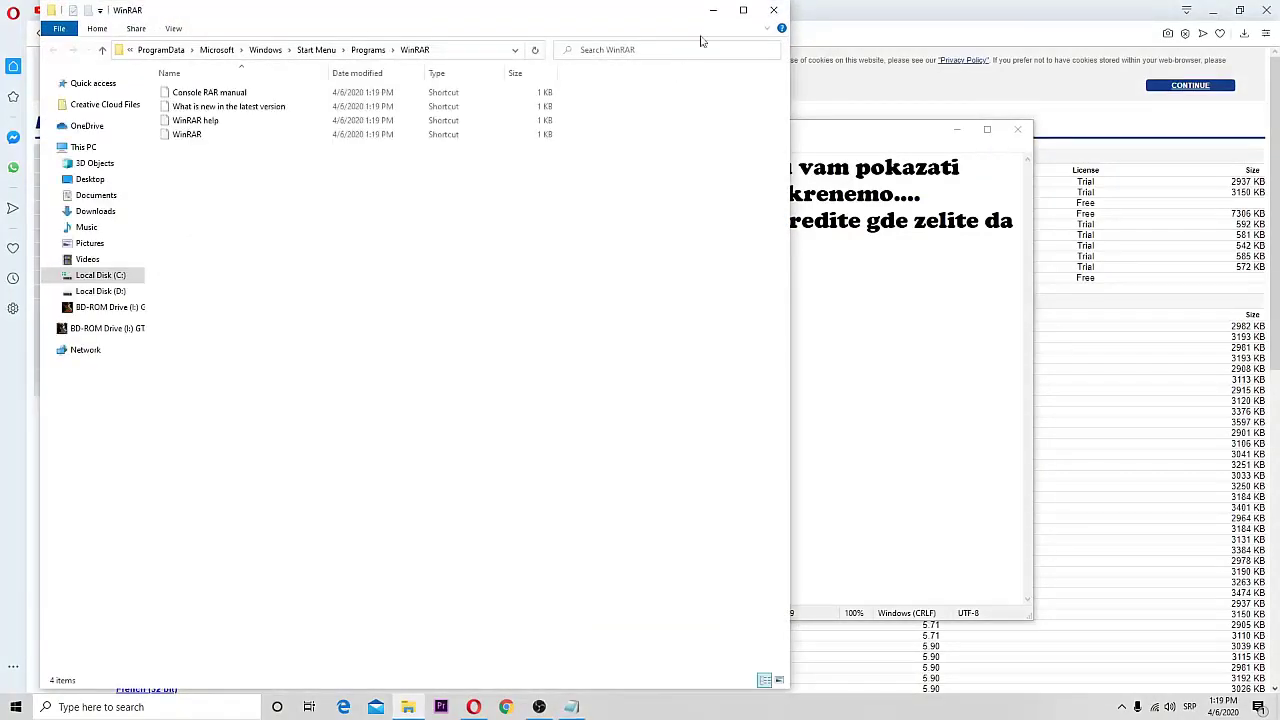
left_click(775, 11)
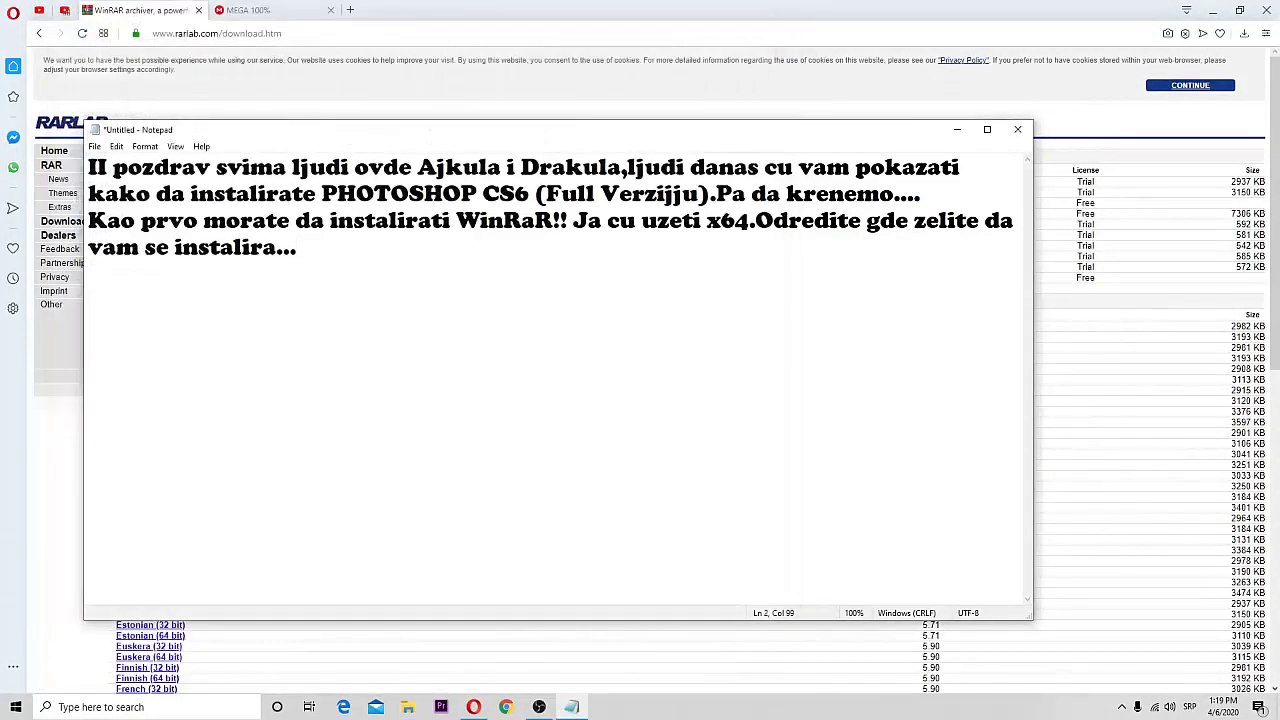
Step: Append "Link od WinRaR-a ce biti u deskripciji kao i od PHOTOSHOP CS6...." to the second line of the note
type("Link od Wi")
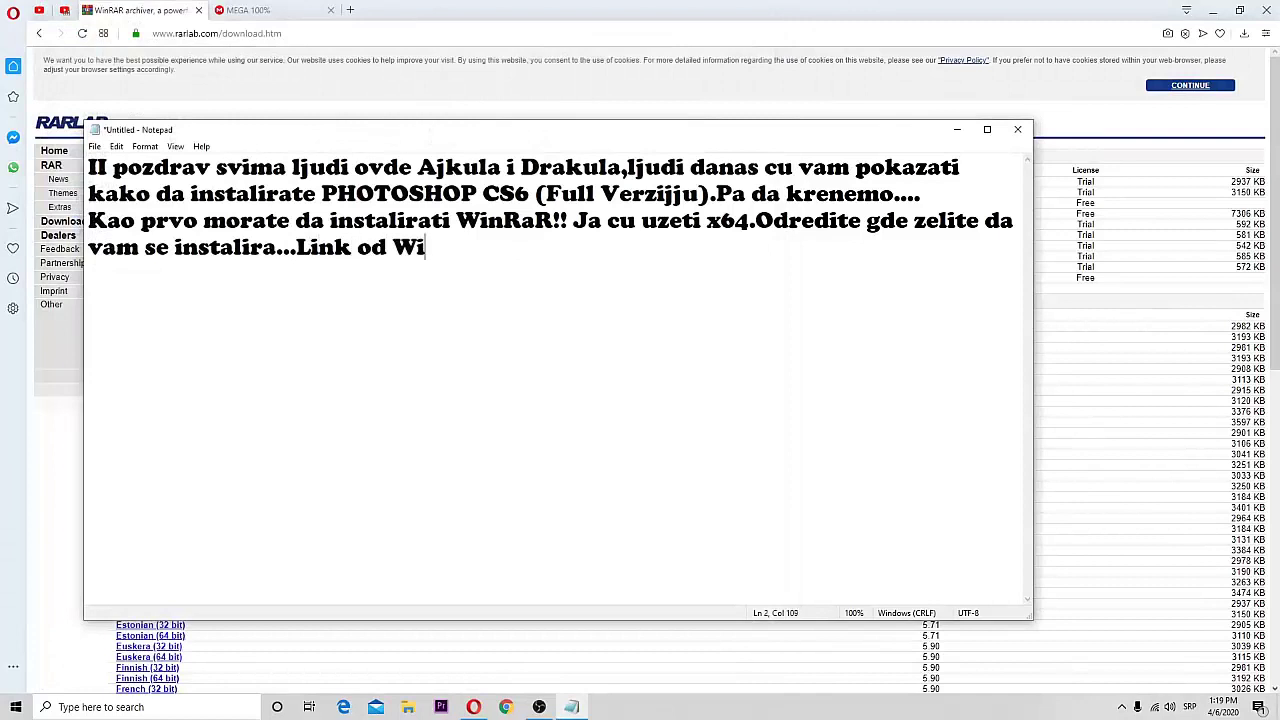
type("nRar")
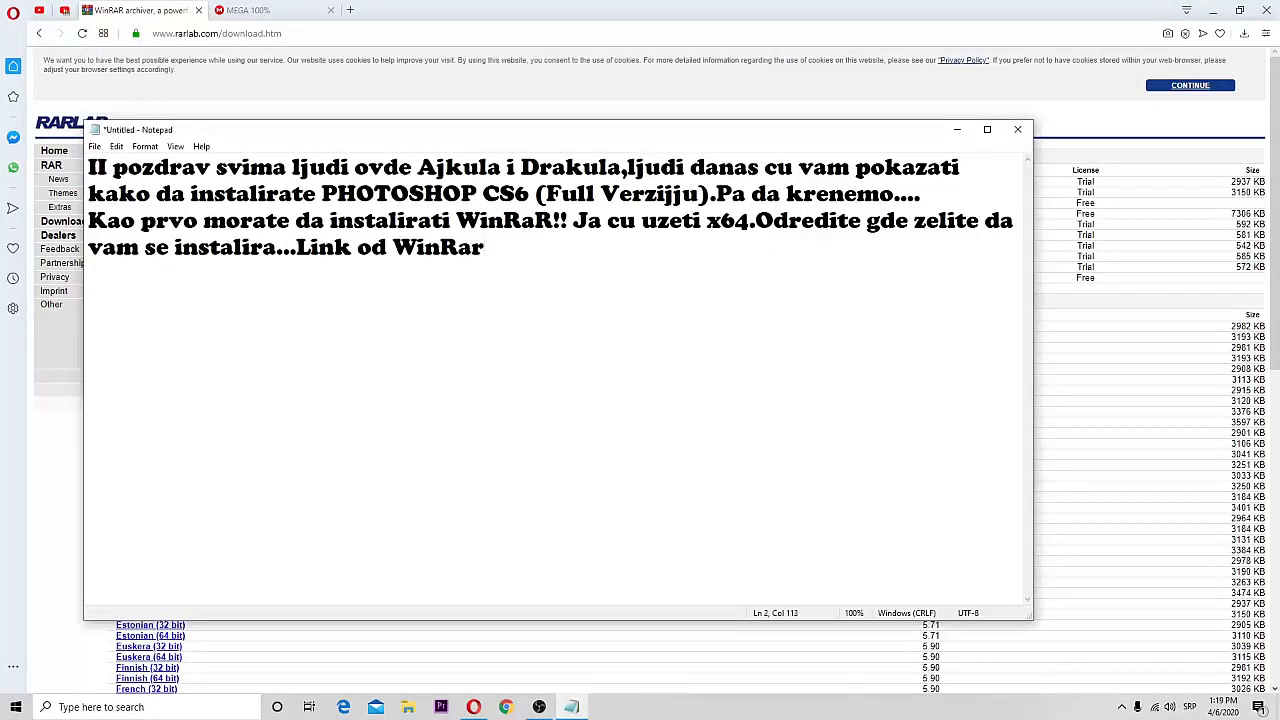
key("BackSpace")
type("R")
type("-a ce bi")
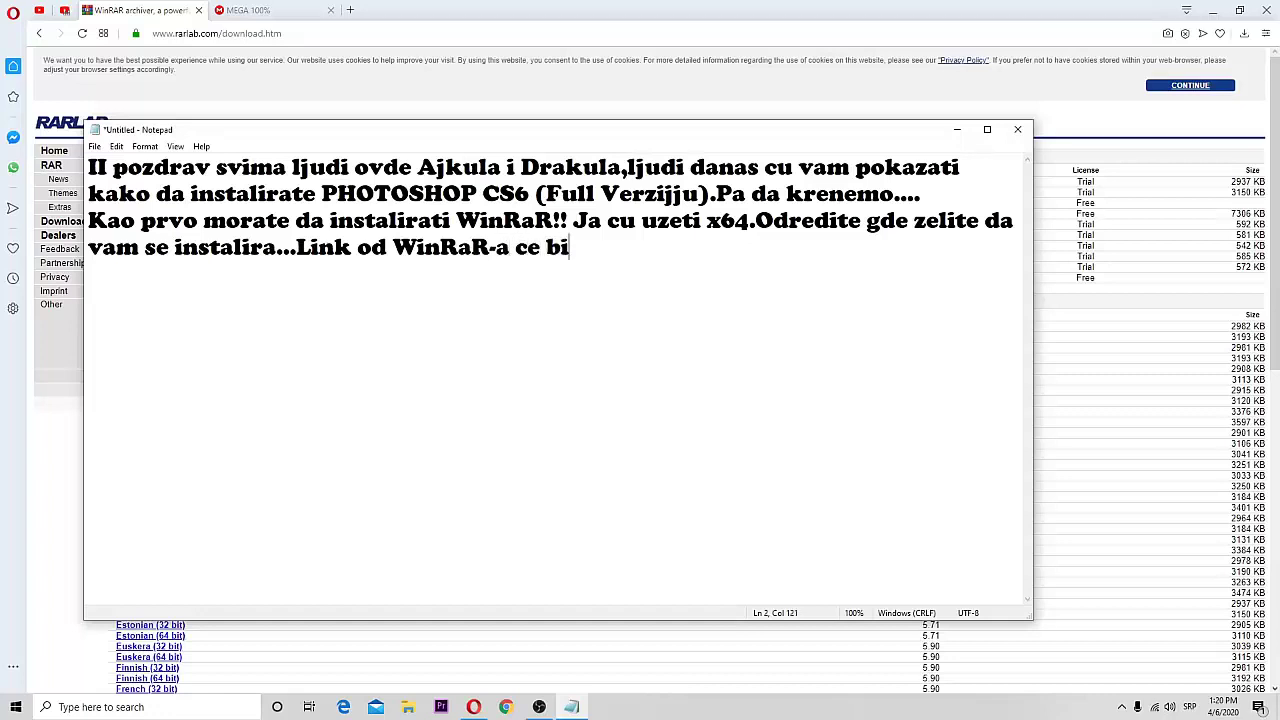
type("ti u deskri")
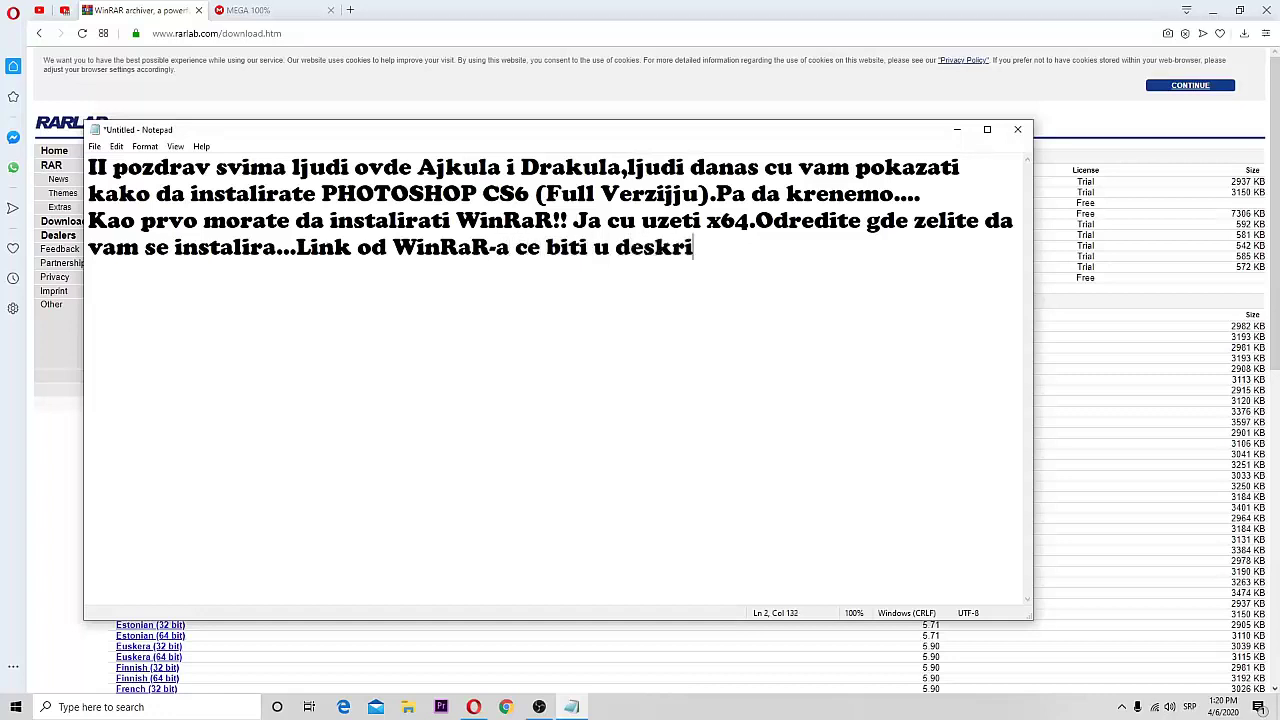
type("pciji kao i od")
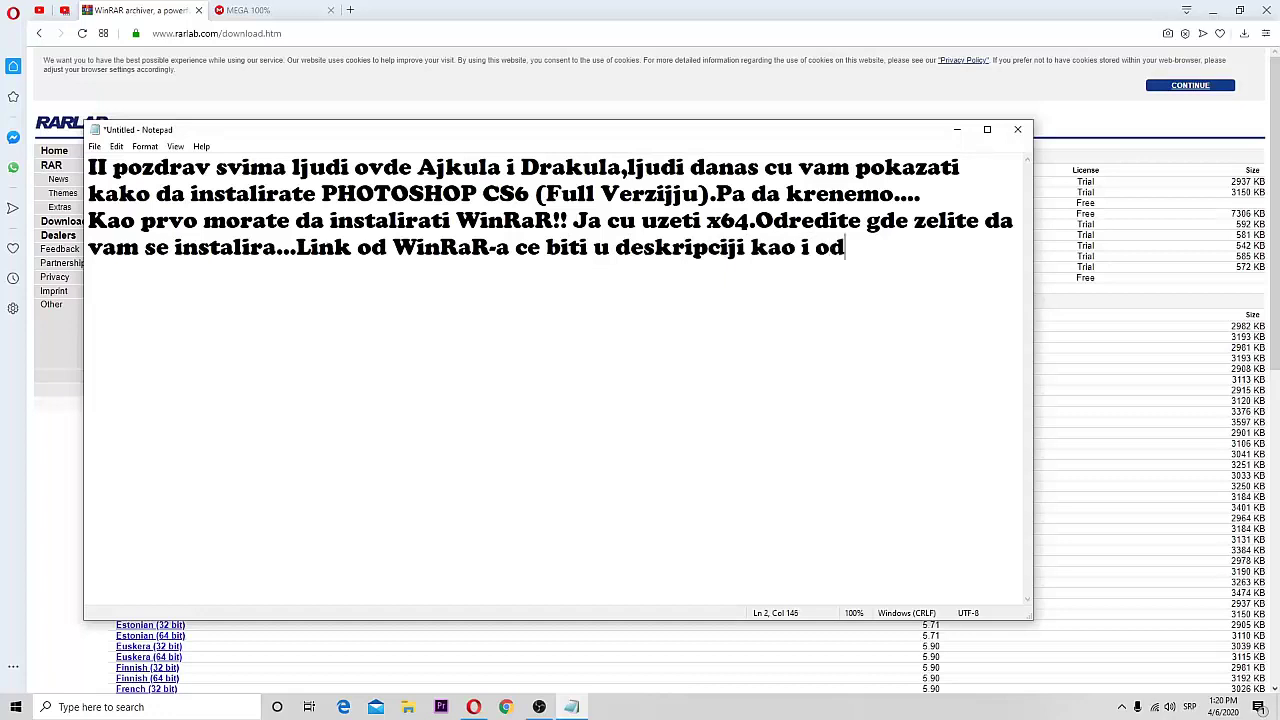
type(" PHOTOS")
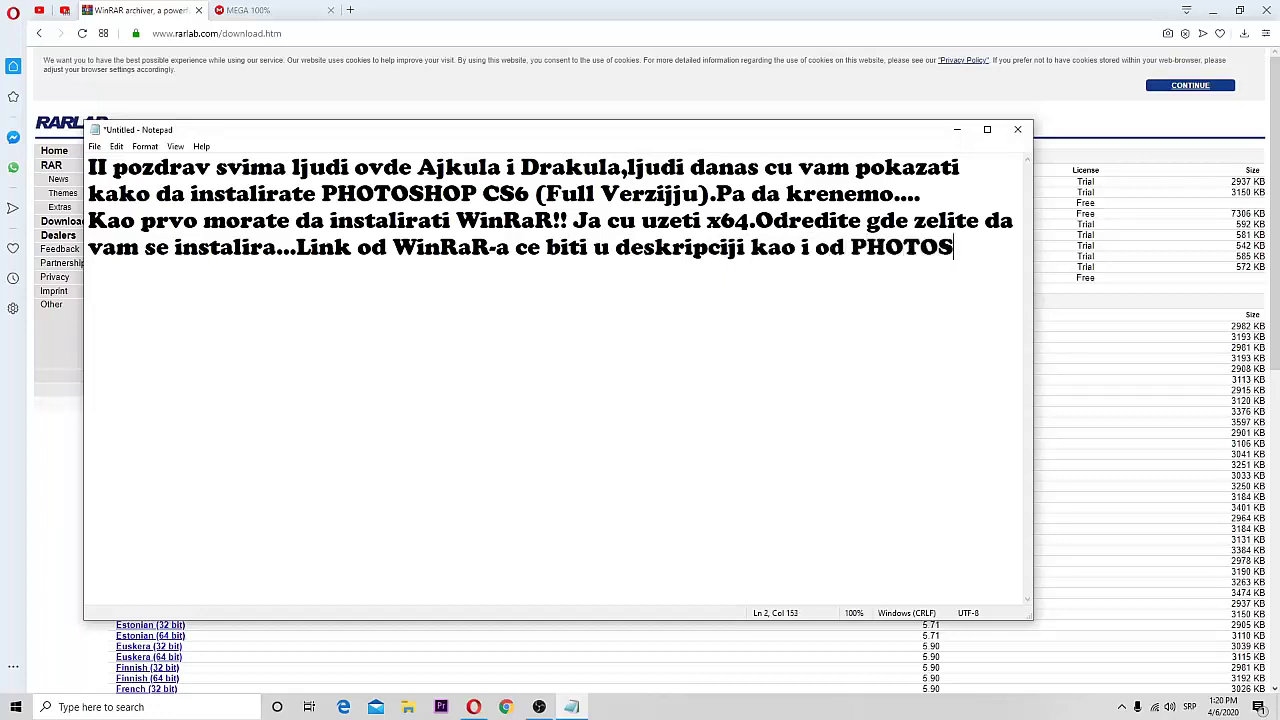
type("HOP CS6....")
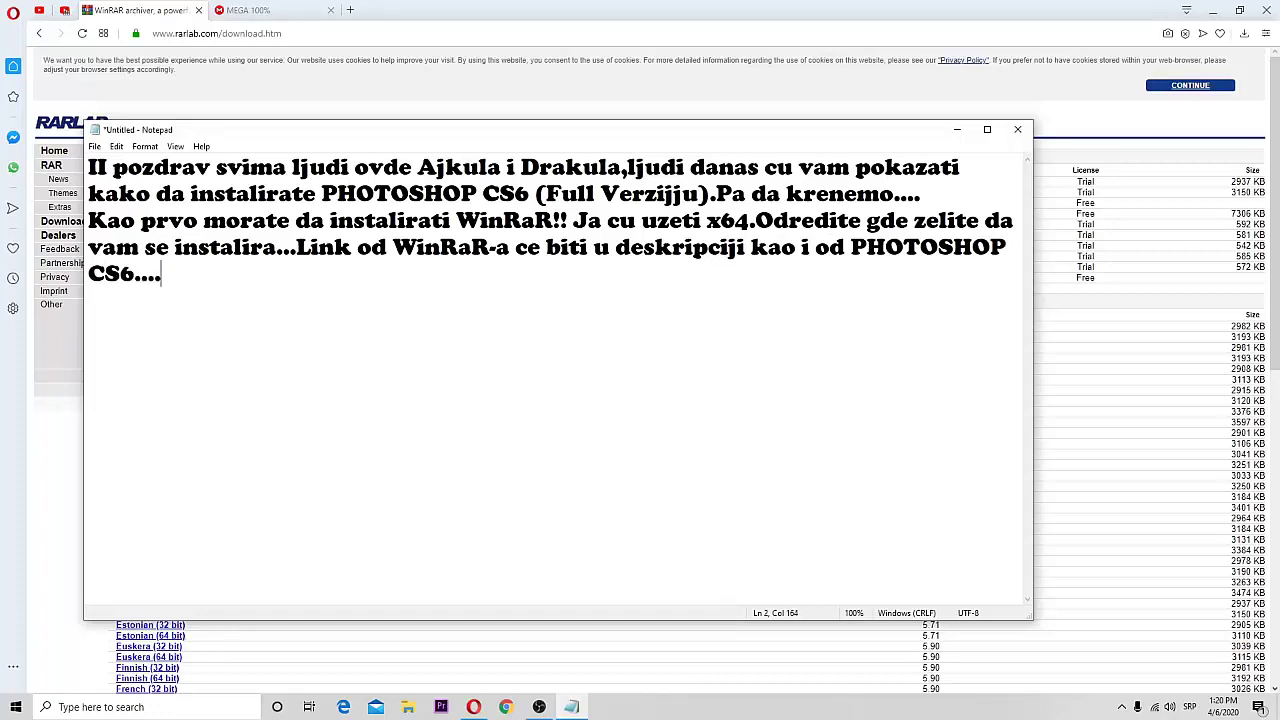
Step: Continue the note with "Idemo da ga instaliramo..Prvo odemo na link,vama cce biti download..."
type("IDemo da")
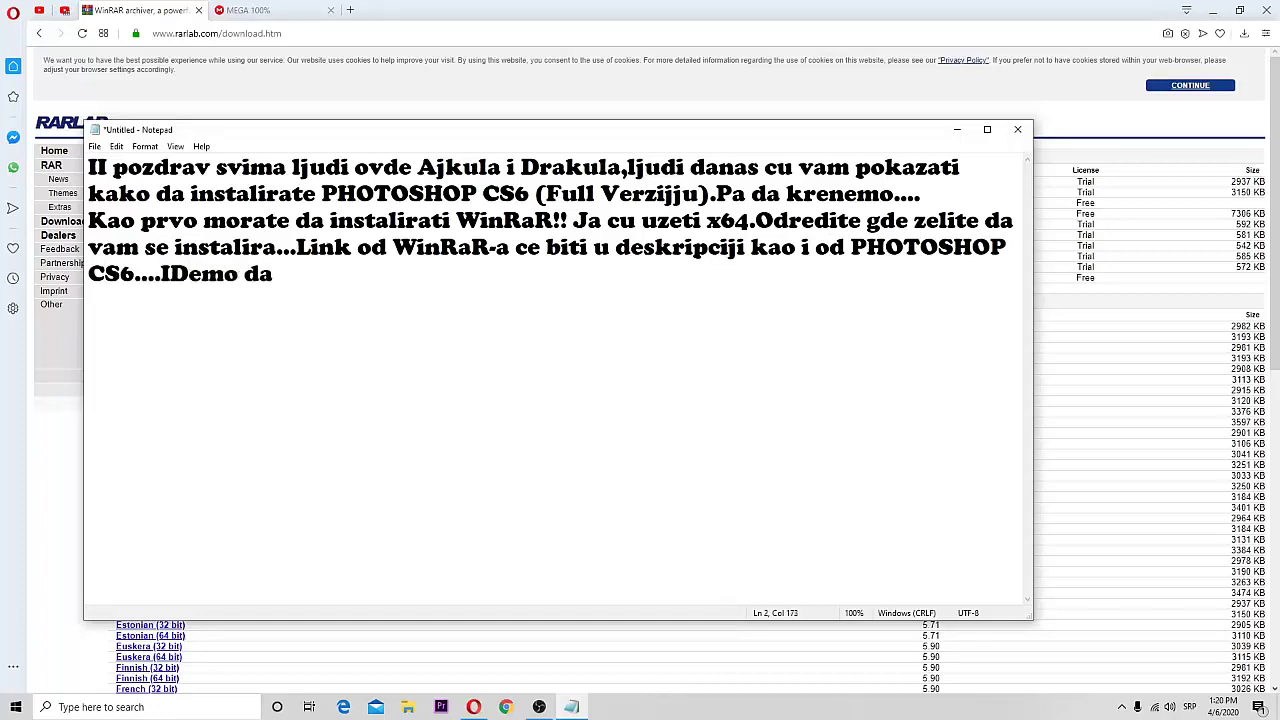
key("BackSpace")
key("BackSpace")
key("BackSpace")
key("BackSpace")
key("BackSpace")
key("BackSpace")
key("BackSpace")
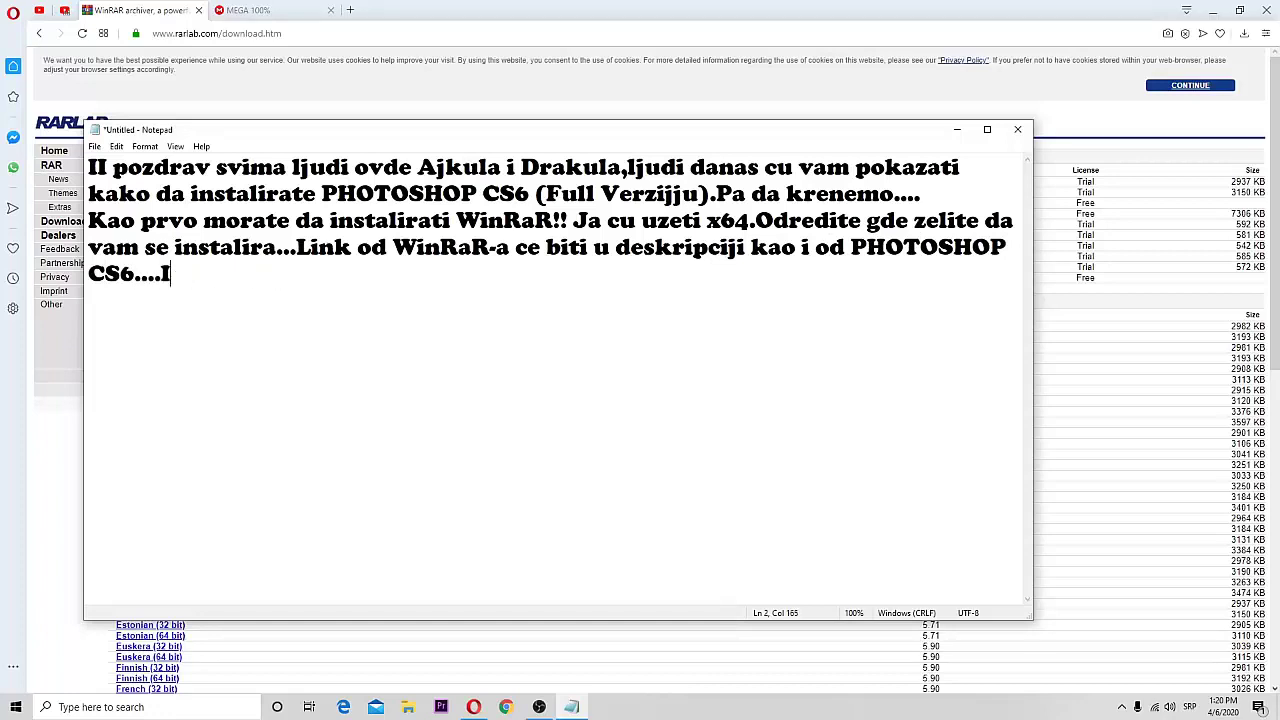
type("demo da ga inst")
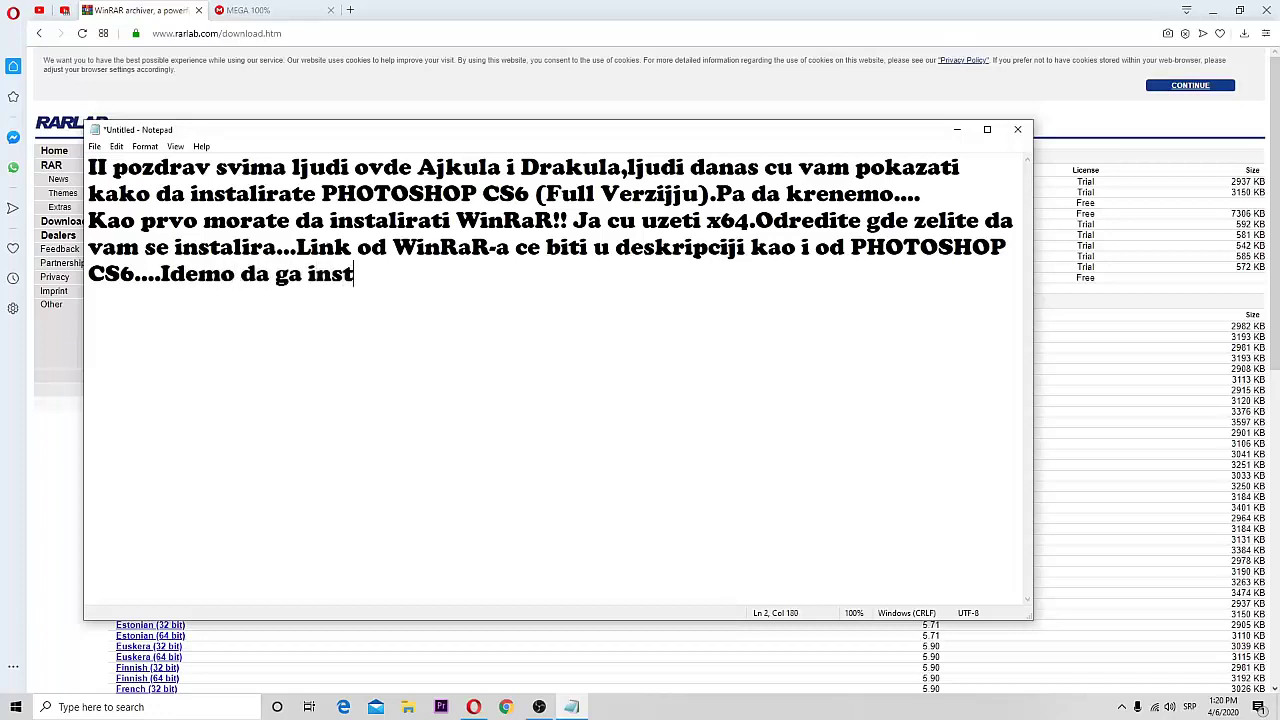
type("aliramo..Prvo od")
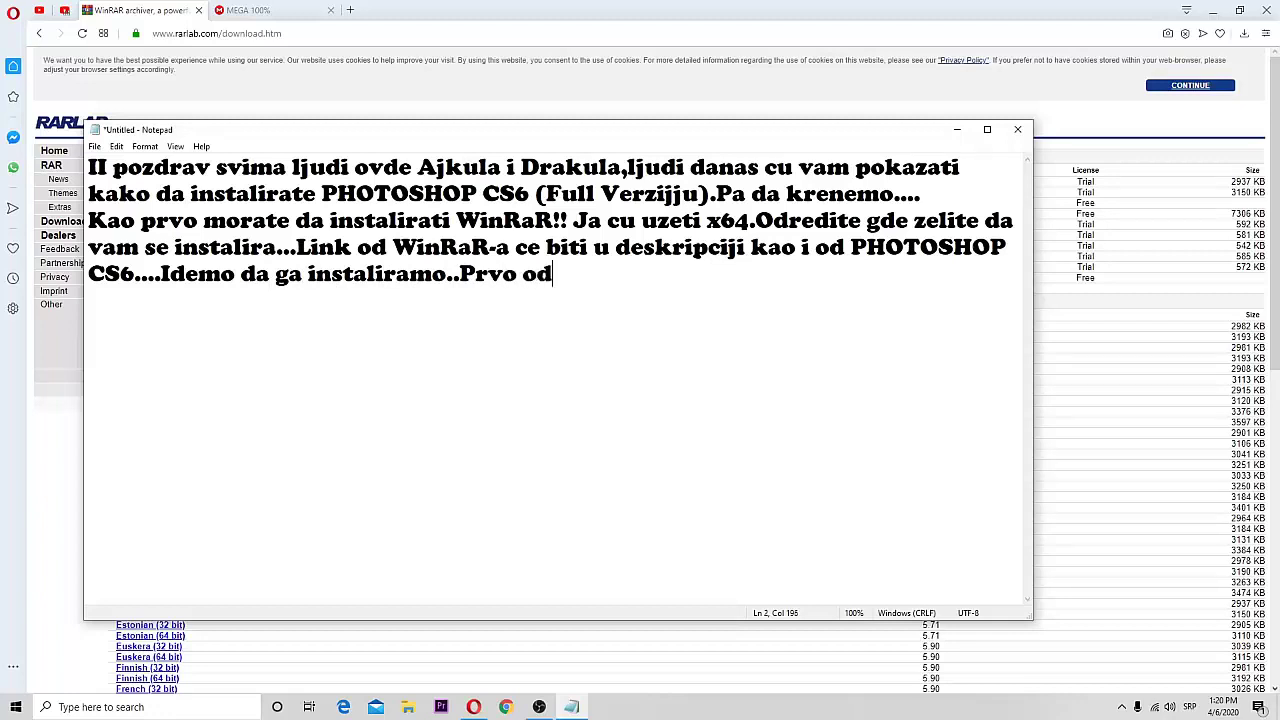
type("emo na link")
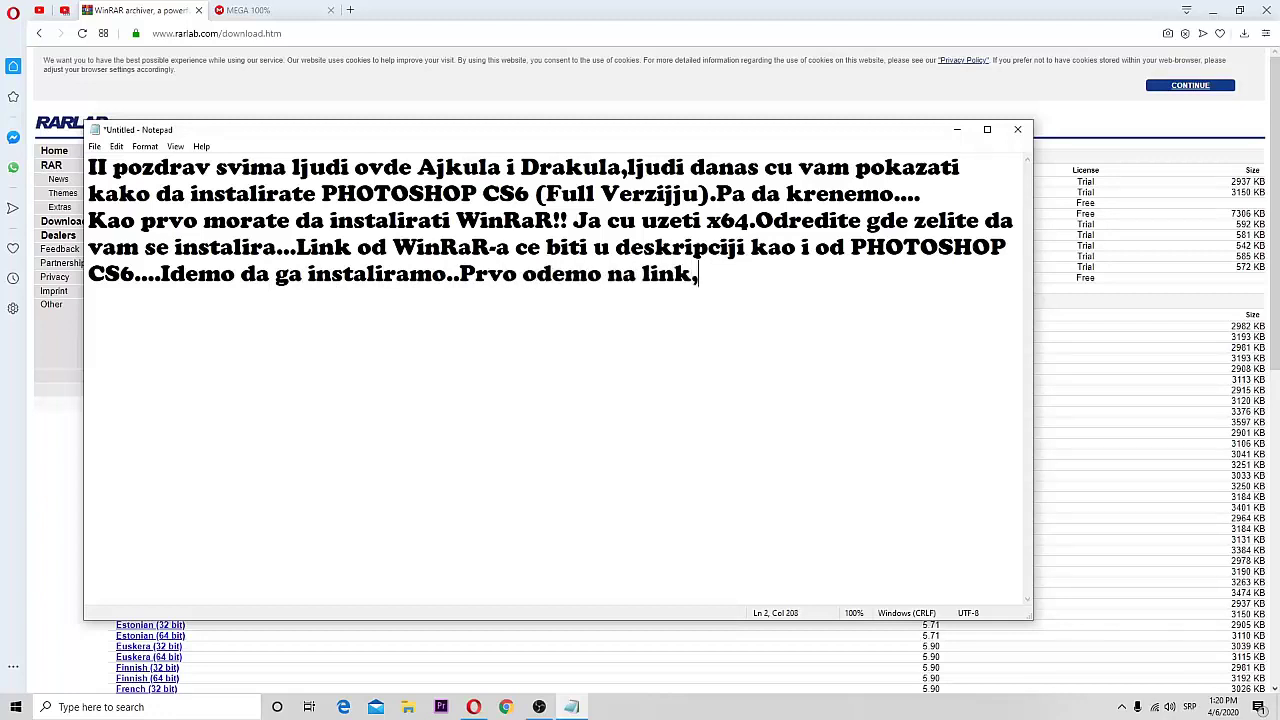
type(",w")
key("BackSpace")
type("vama c eb")
key("BackSpace")
key("BackSpace")
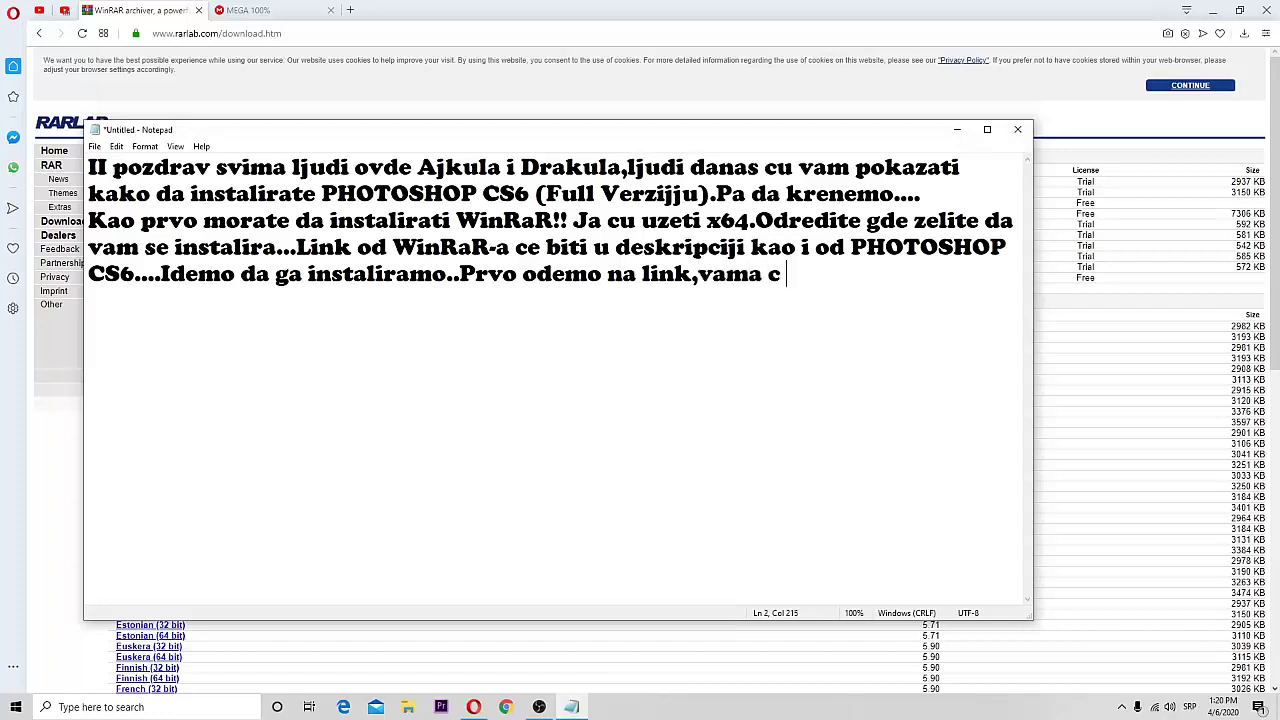
type("e biti download...")
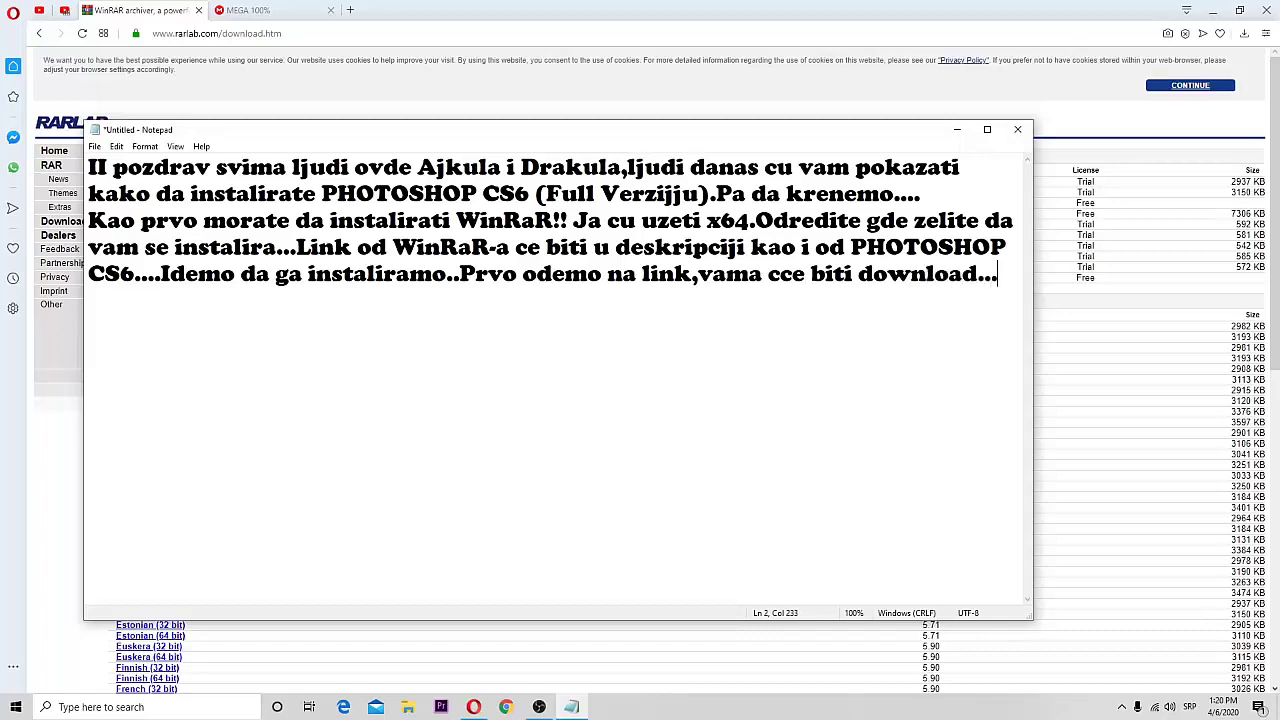
Step: Switch to the MEGA page in Opera and save the completed download PSCSSIX_FULL.rar to the computer
left_click(248, 10)
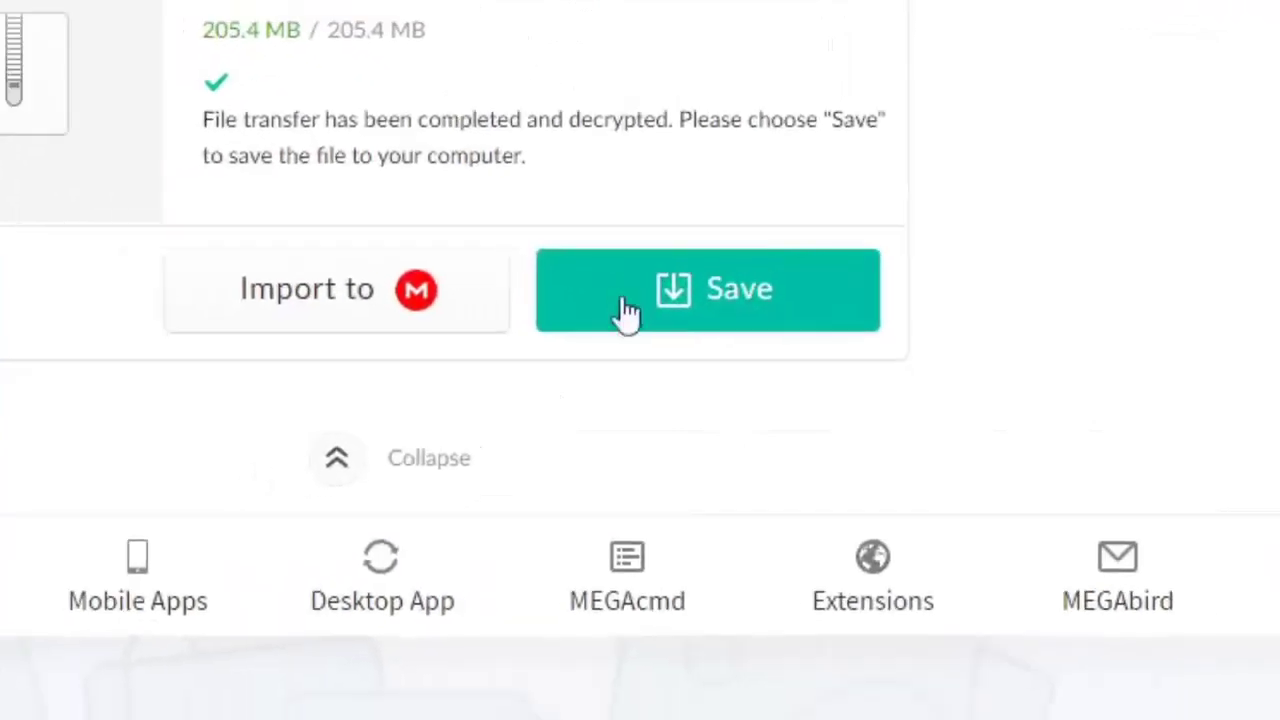
left_click(785, 255)
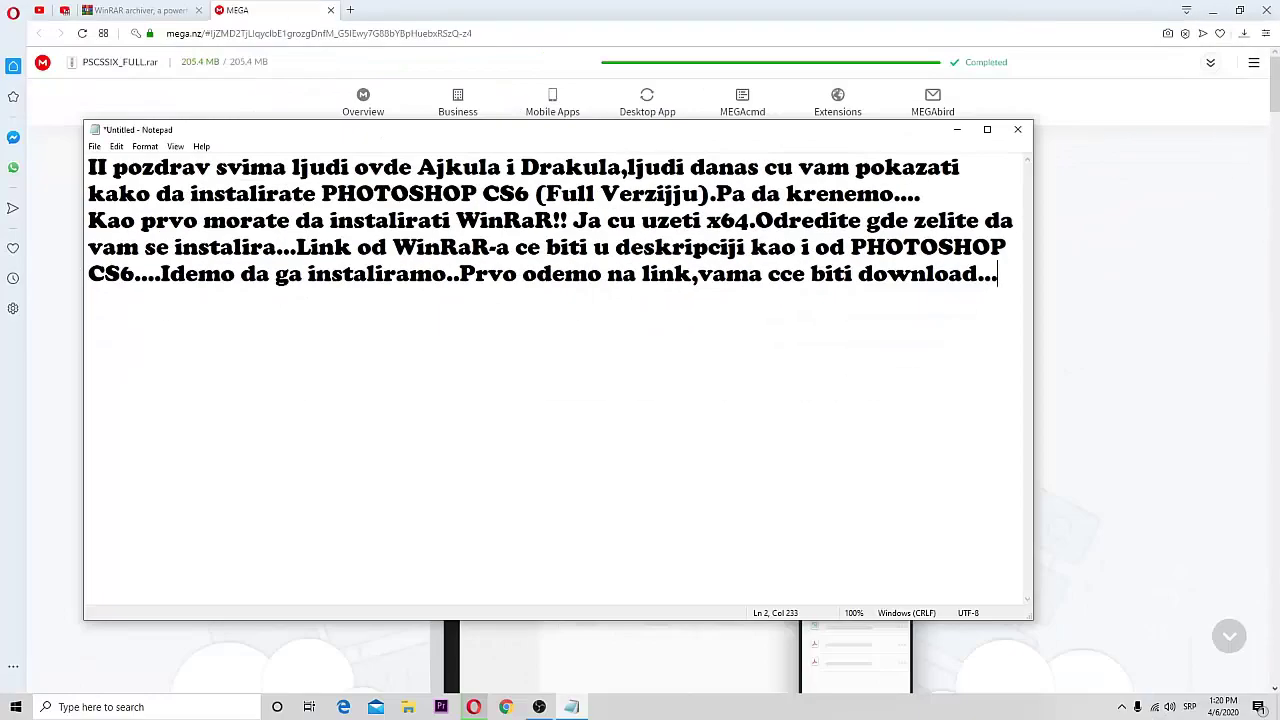
Step: Append "Meni se veoma brzo instaliralo..." to the end of the text in Notepad
type("Meni se b")
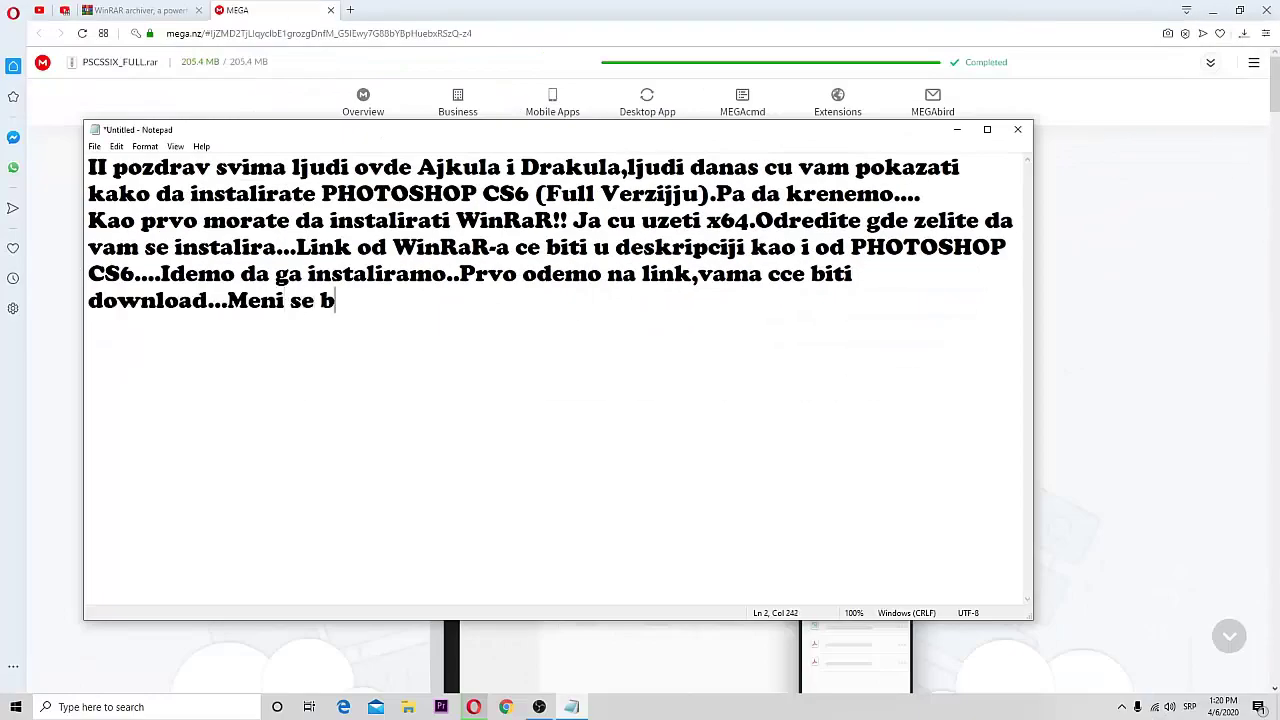
key("BackSpace")
type("veoma ")
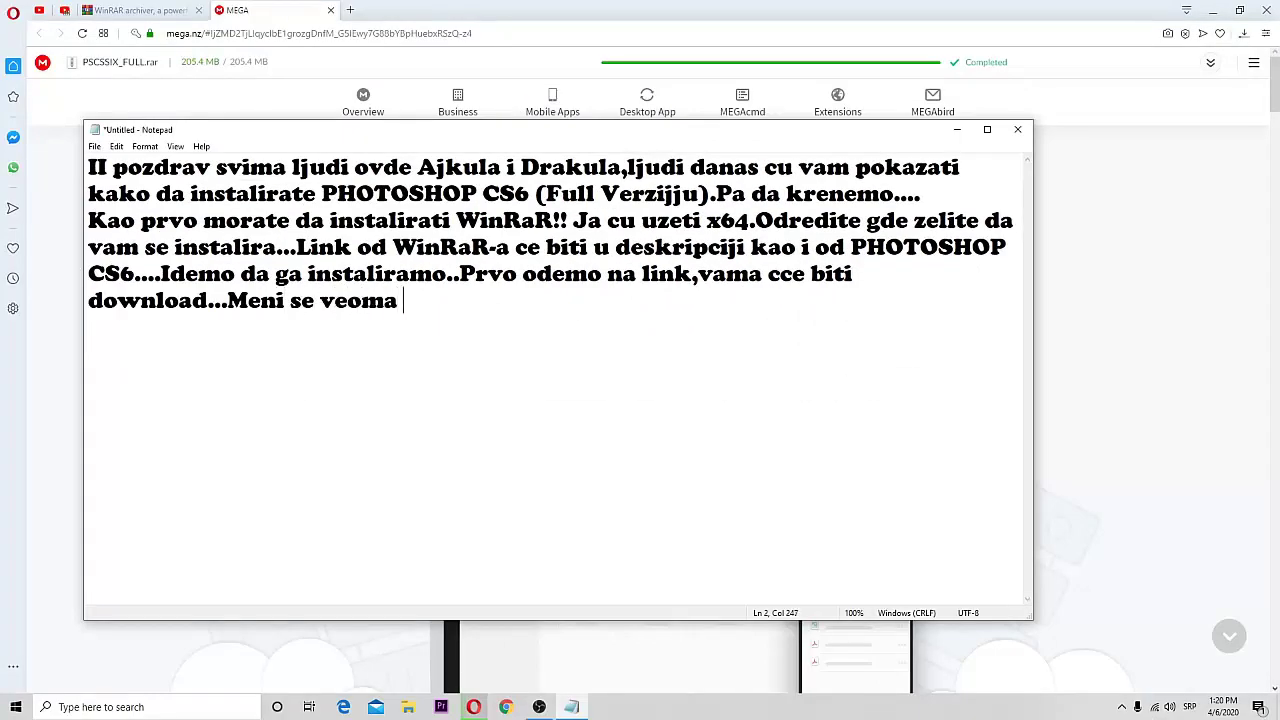
type("bro")
type("zo instalira")
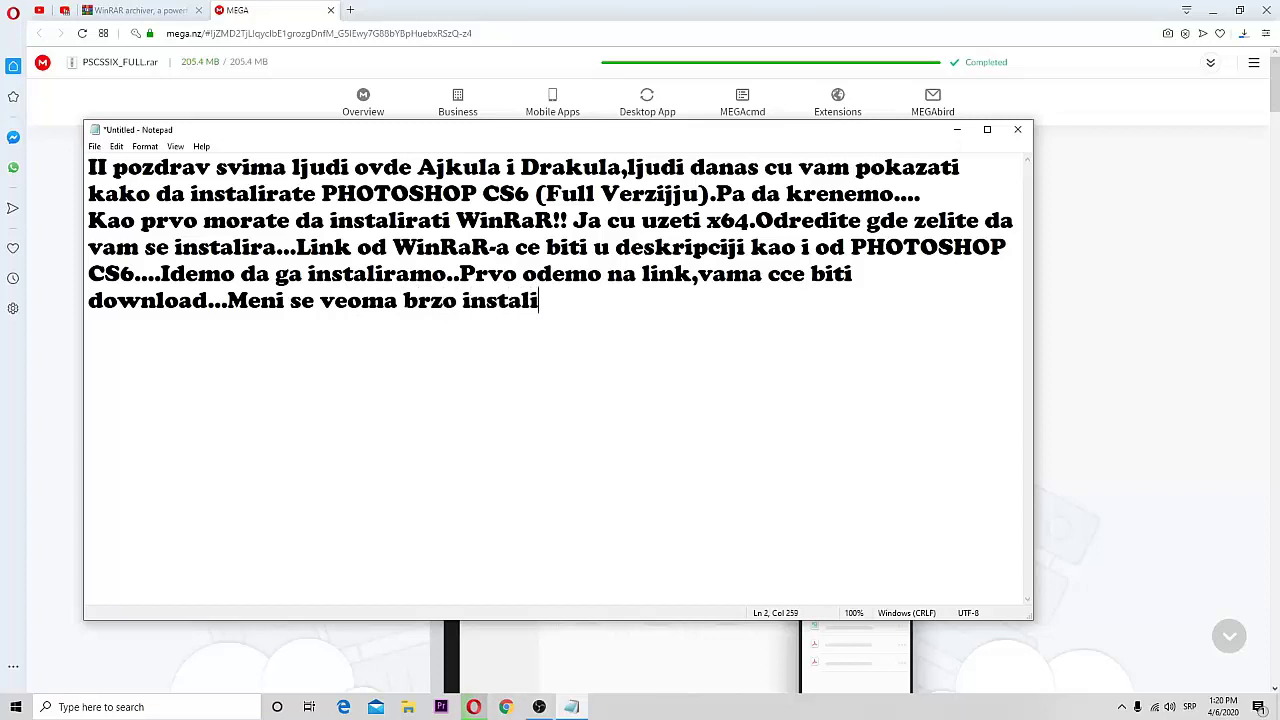
type("lo")
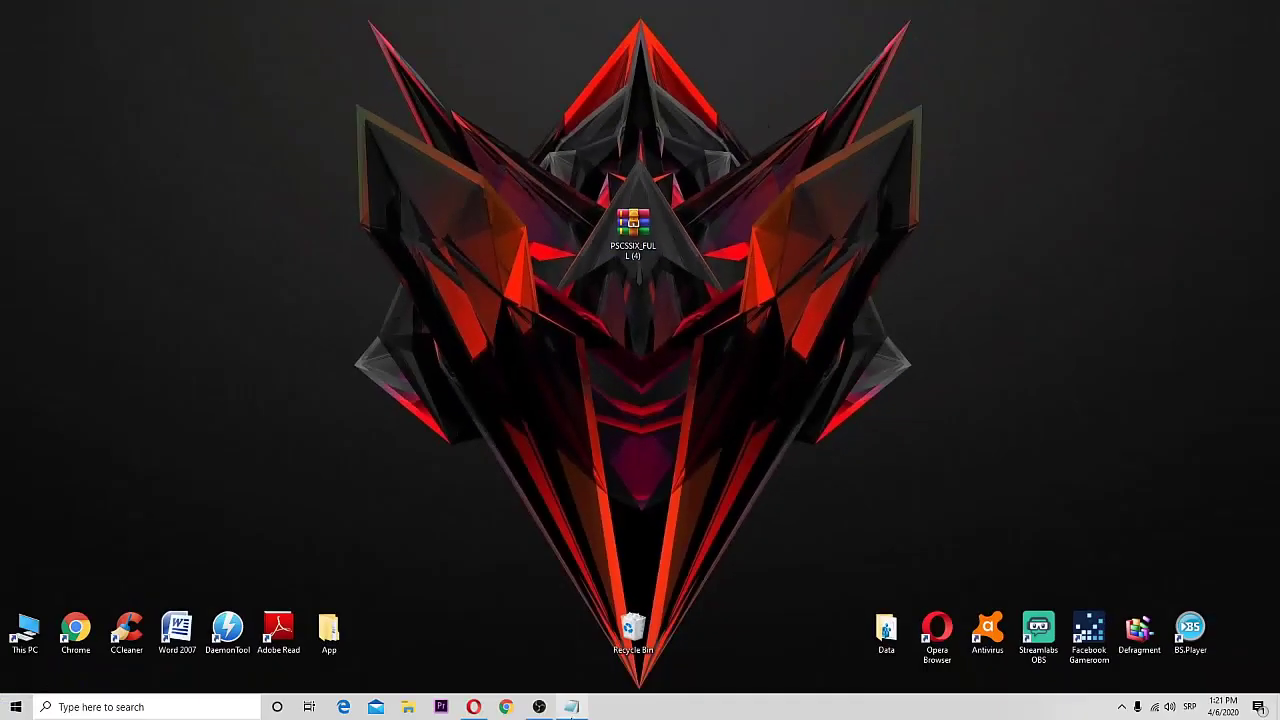
Step: Bring Notepad back over the desktop and append "Dobicete ovakav paket koji morate da raspakujete" to the text
left_click(571, 707)
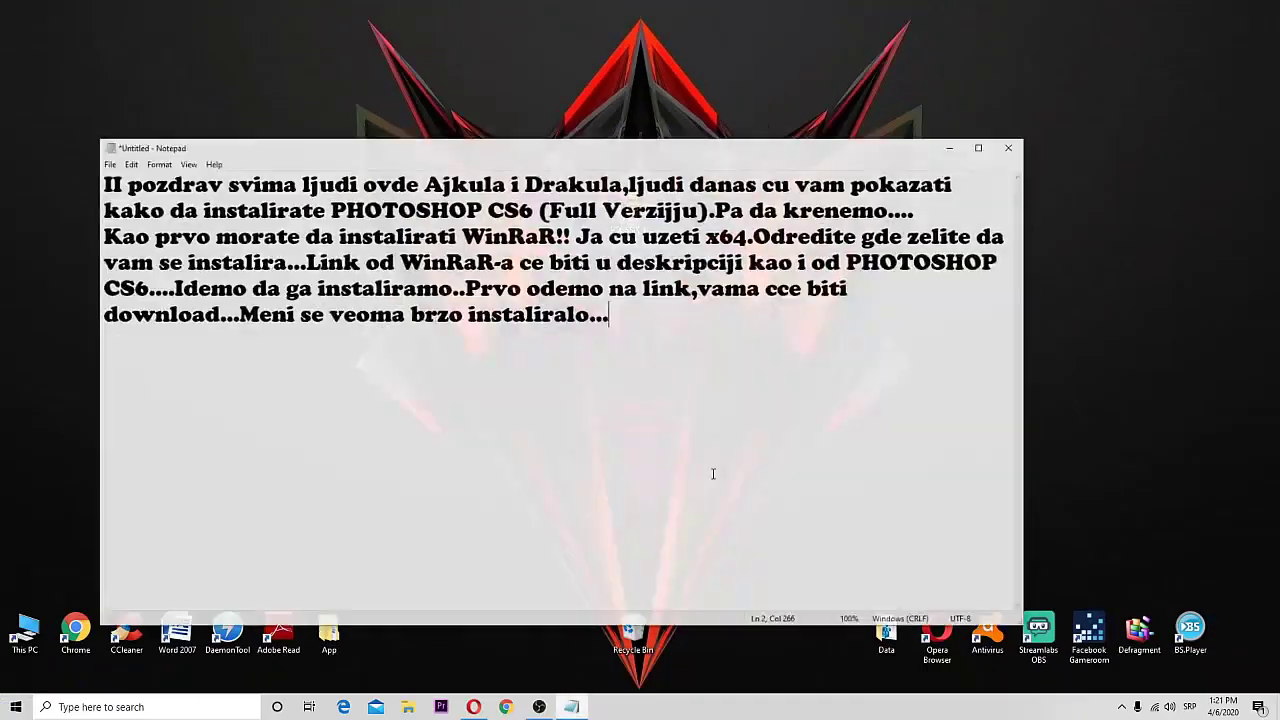
type("Dob")
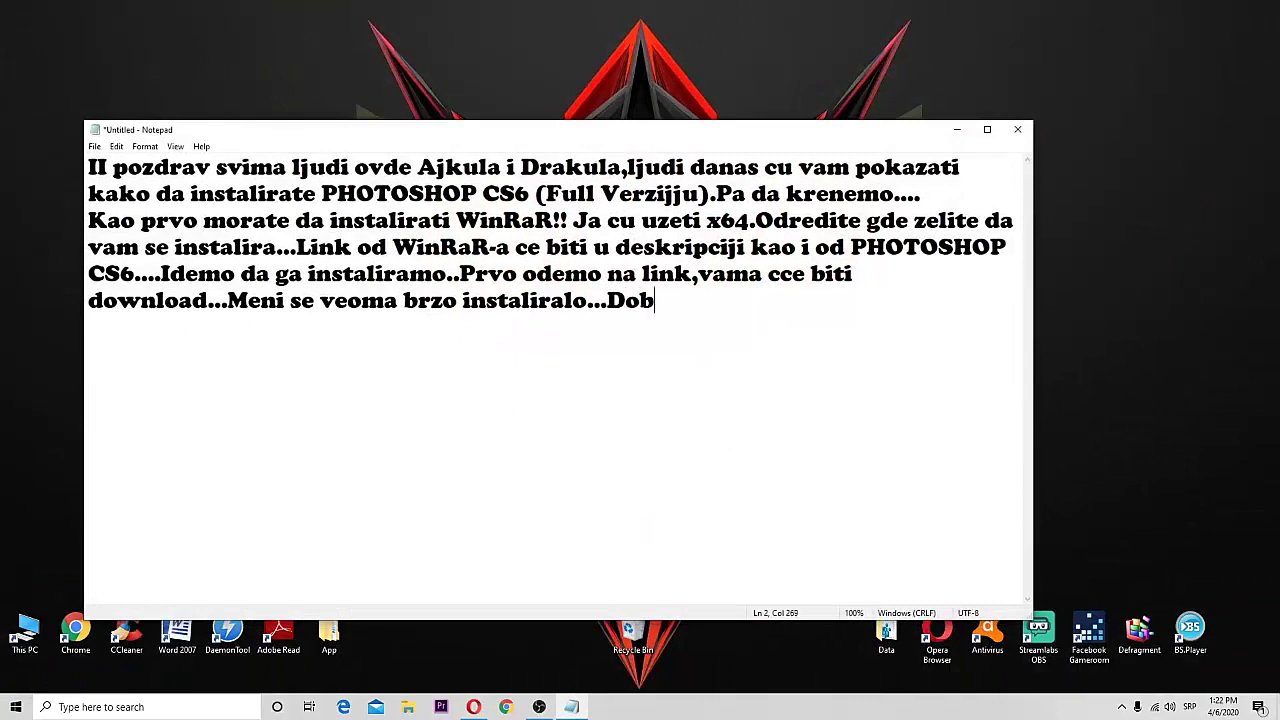
type("icete ovak")
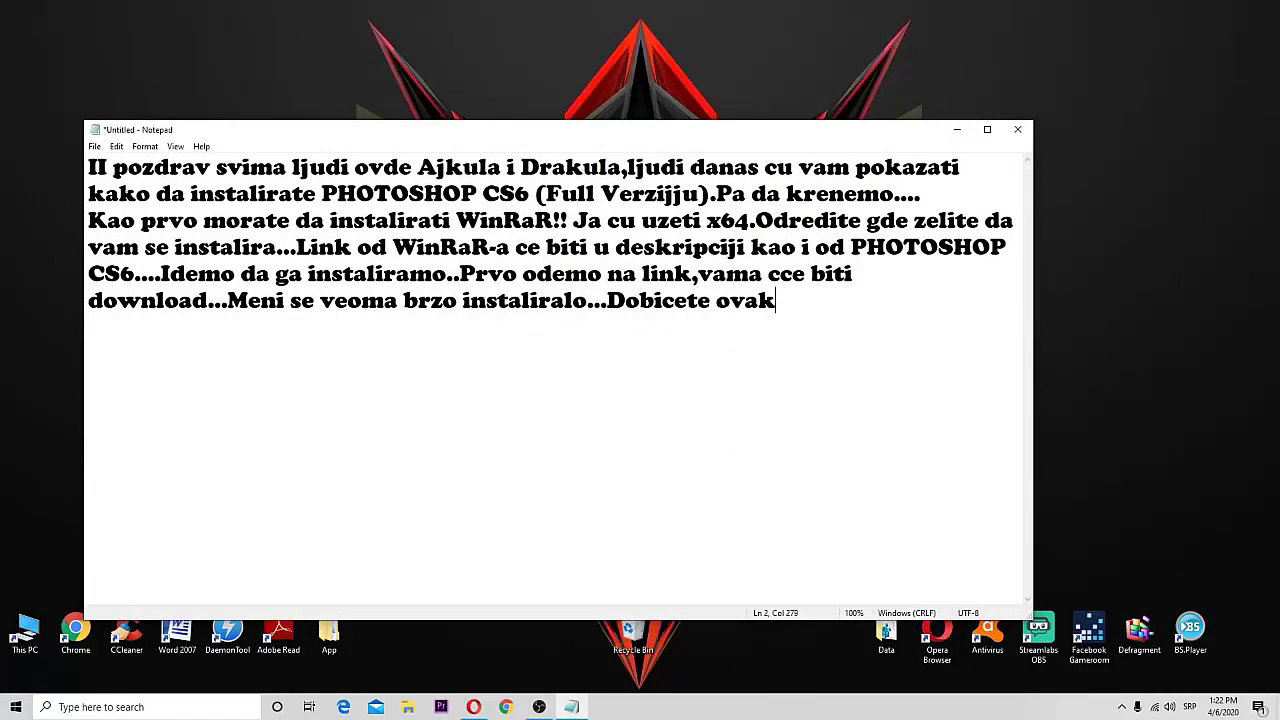
type("av pake")
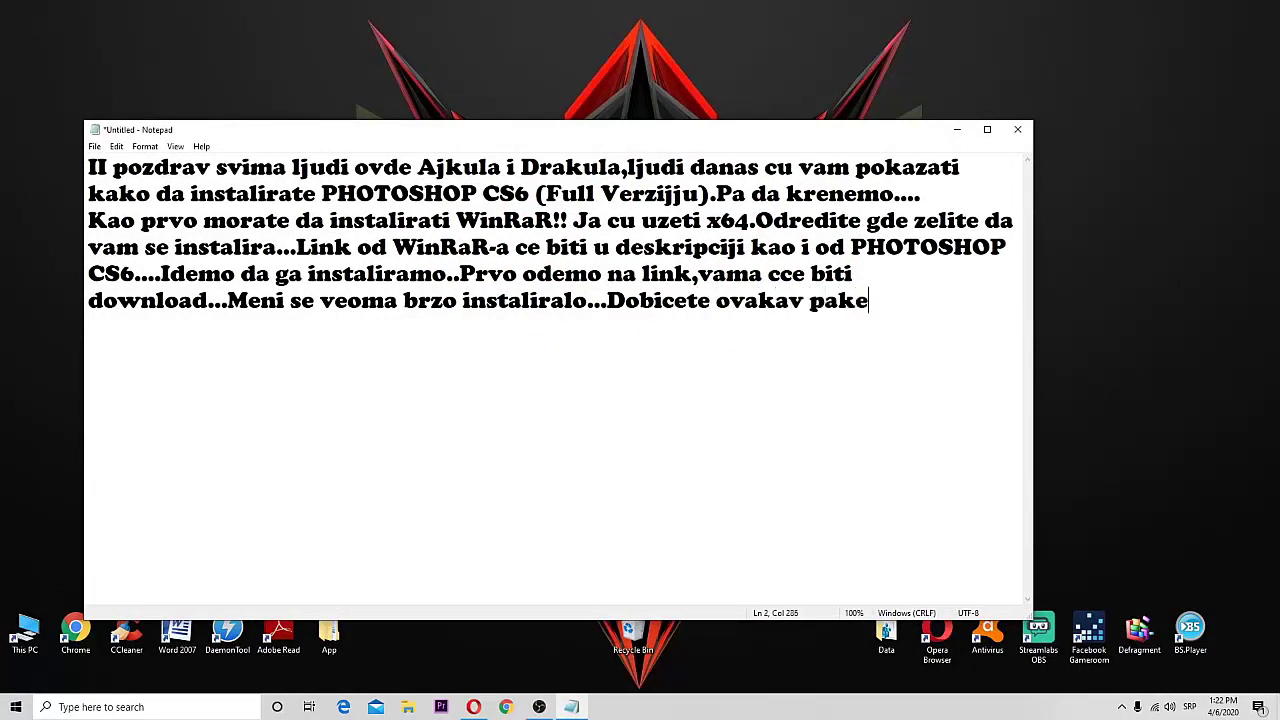
type("t koji morate da raspak")
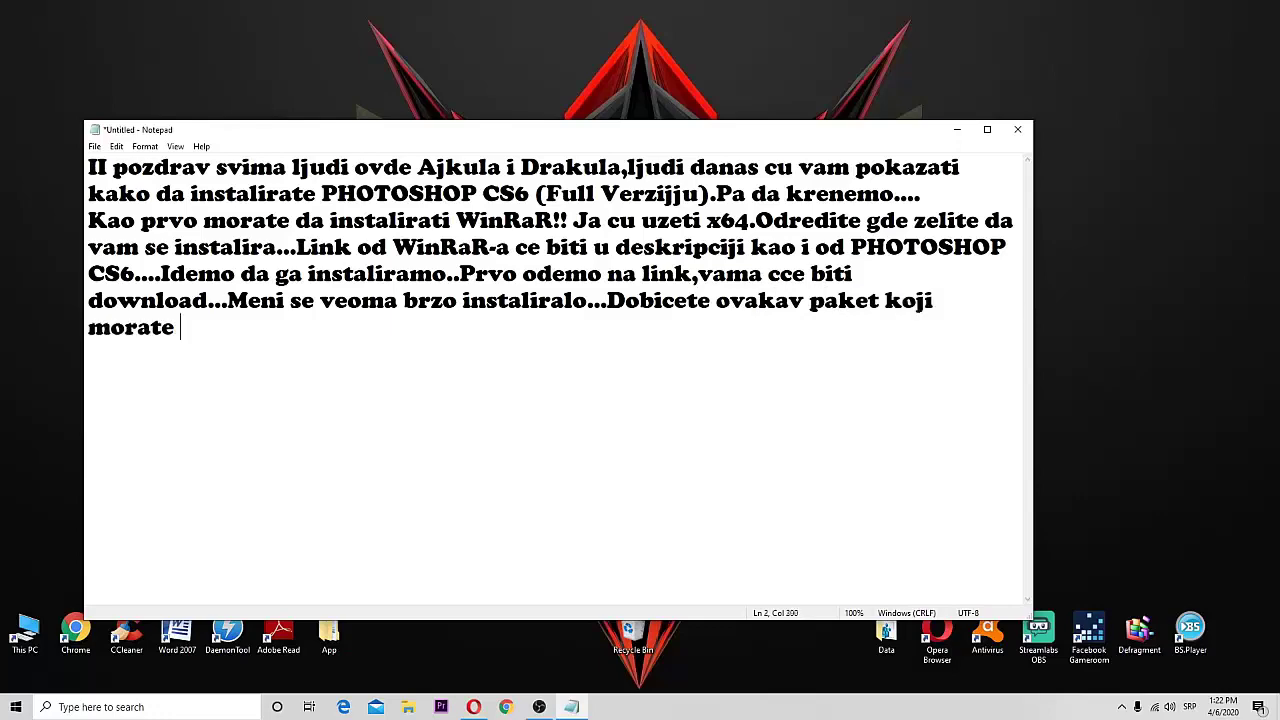
type("uje")
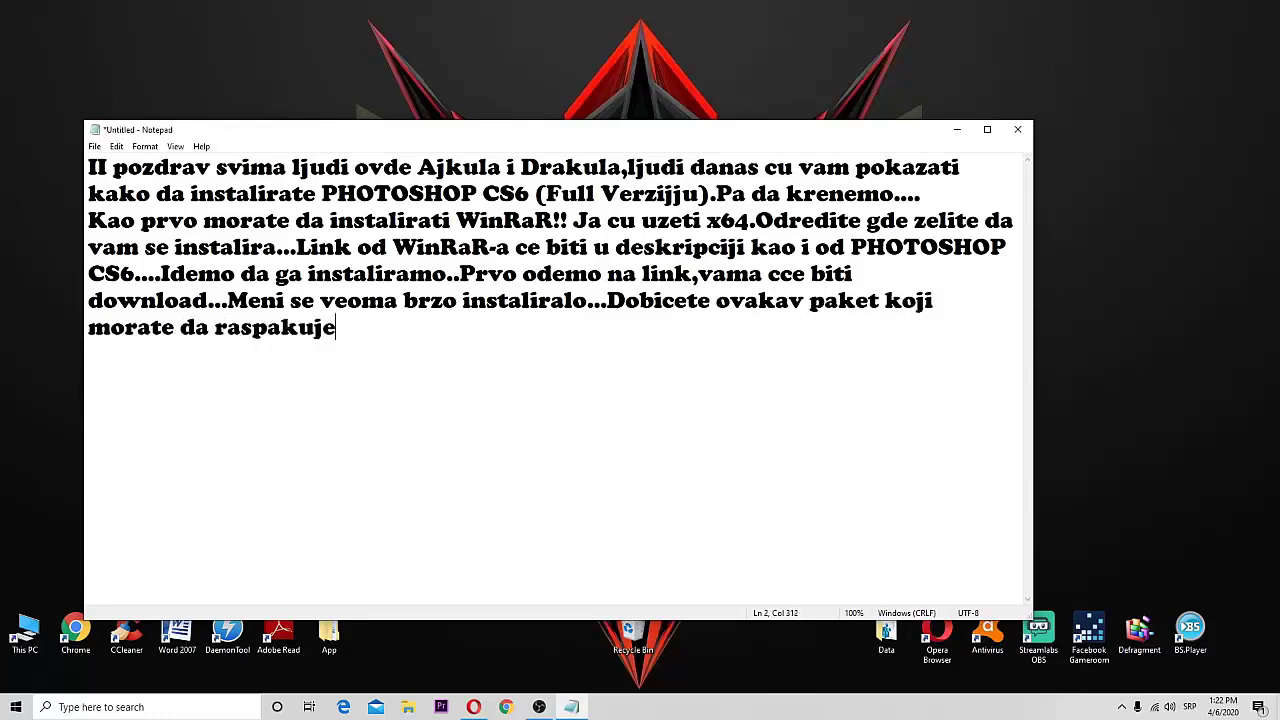
type("te")
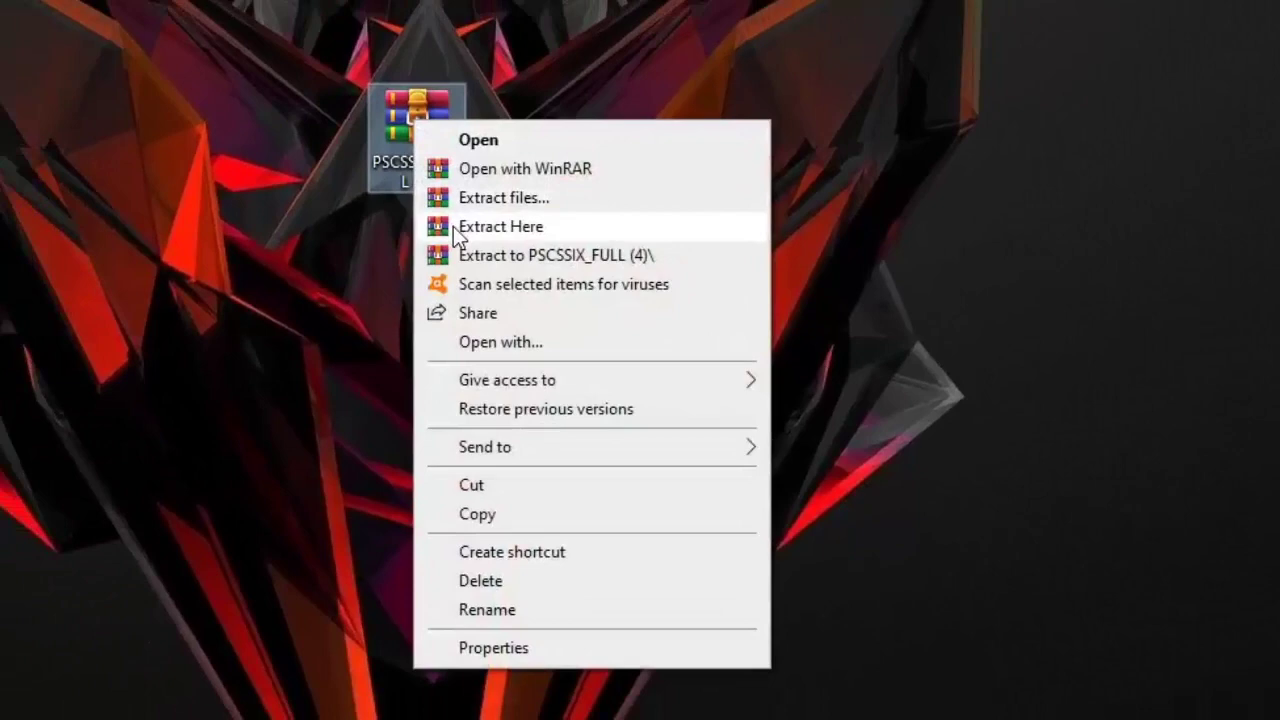
Step: Extract the PSCSSIX_FULL (4) archive directly onto the desktop, and append "(extractojete).Dobicemo ovakav otpakovani fajl.Udjemo u njega." in Notepad
left_click(453, 226)
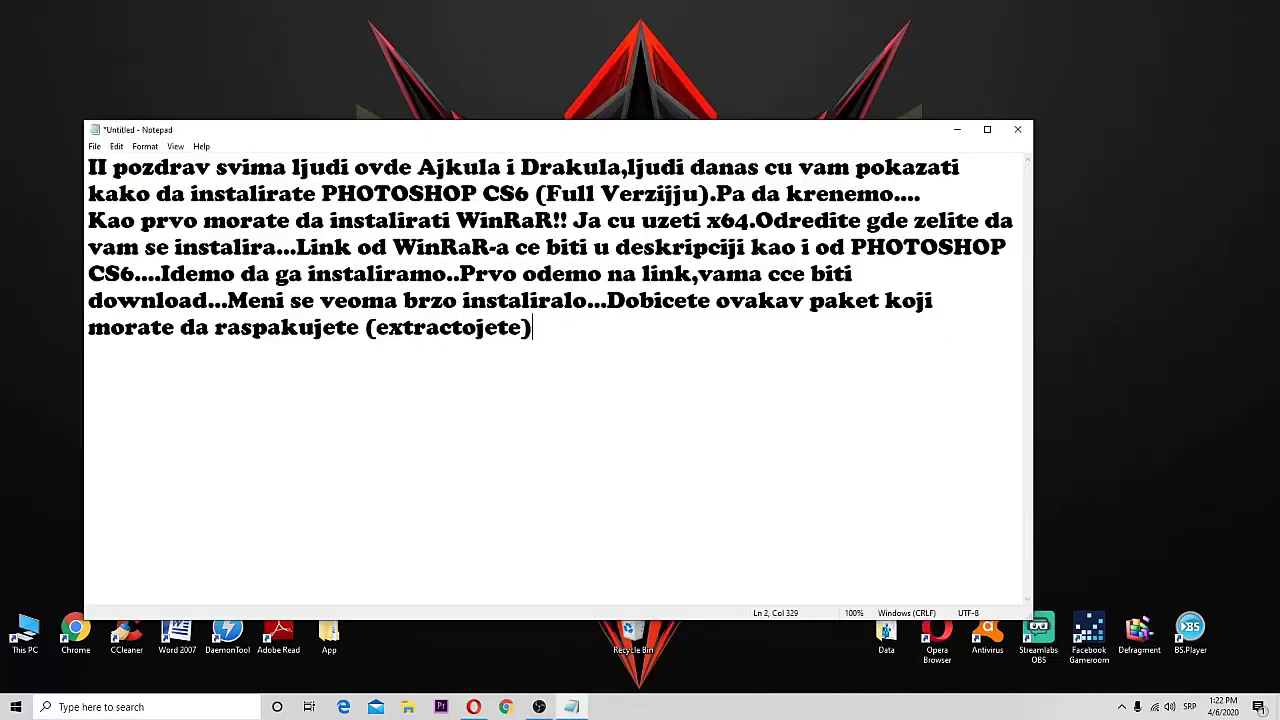
type(".Dobicemo ")
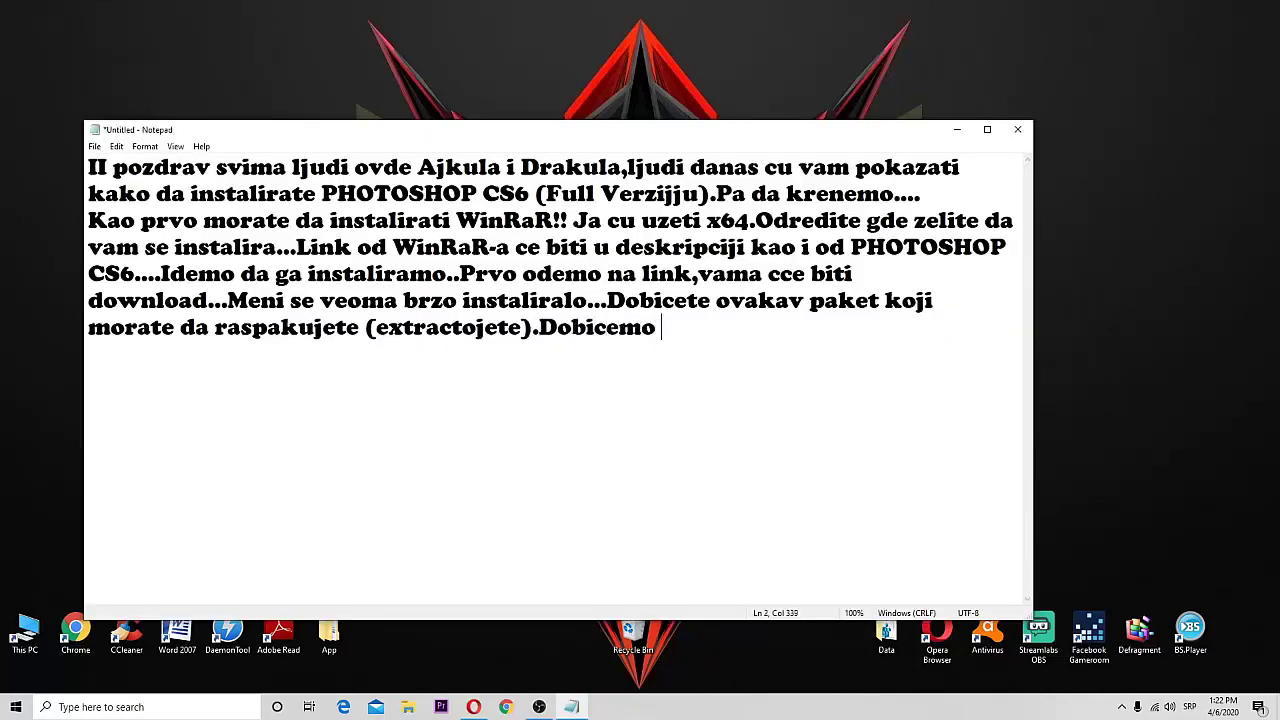
type("ovakav otpako")
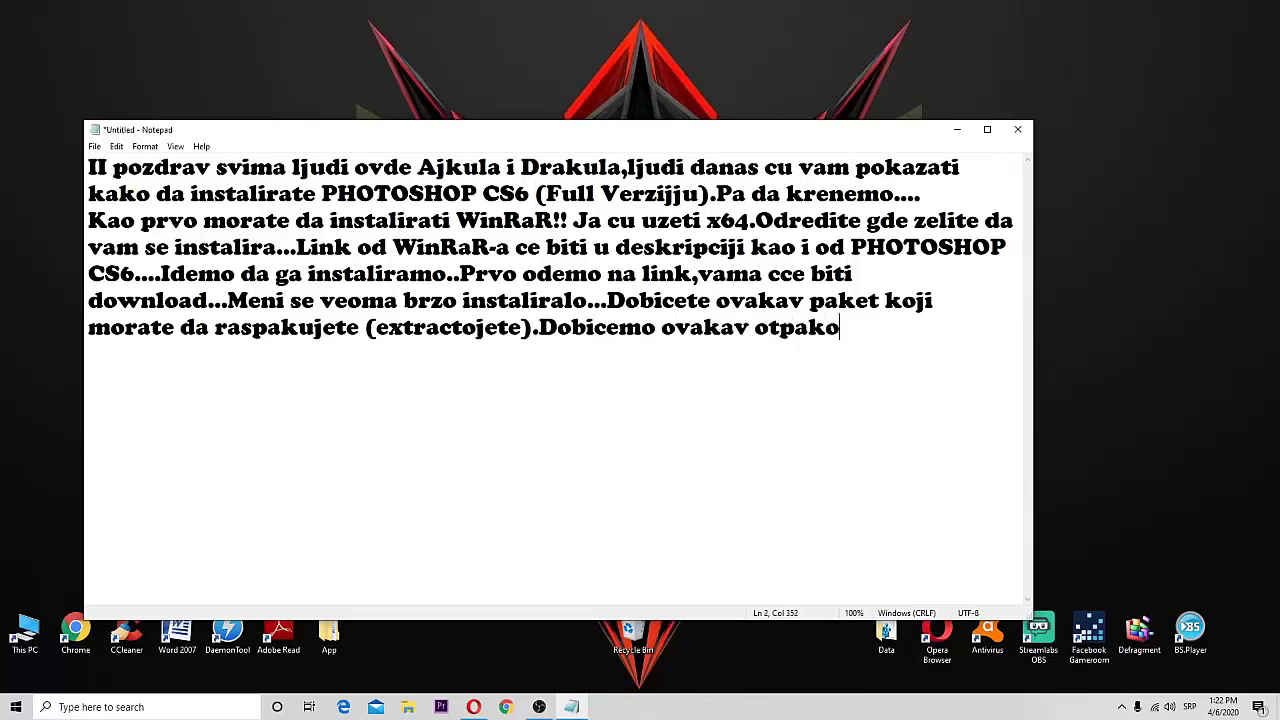
type("vani fajl")
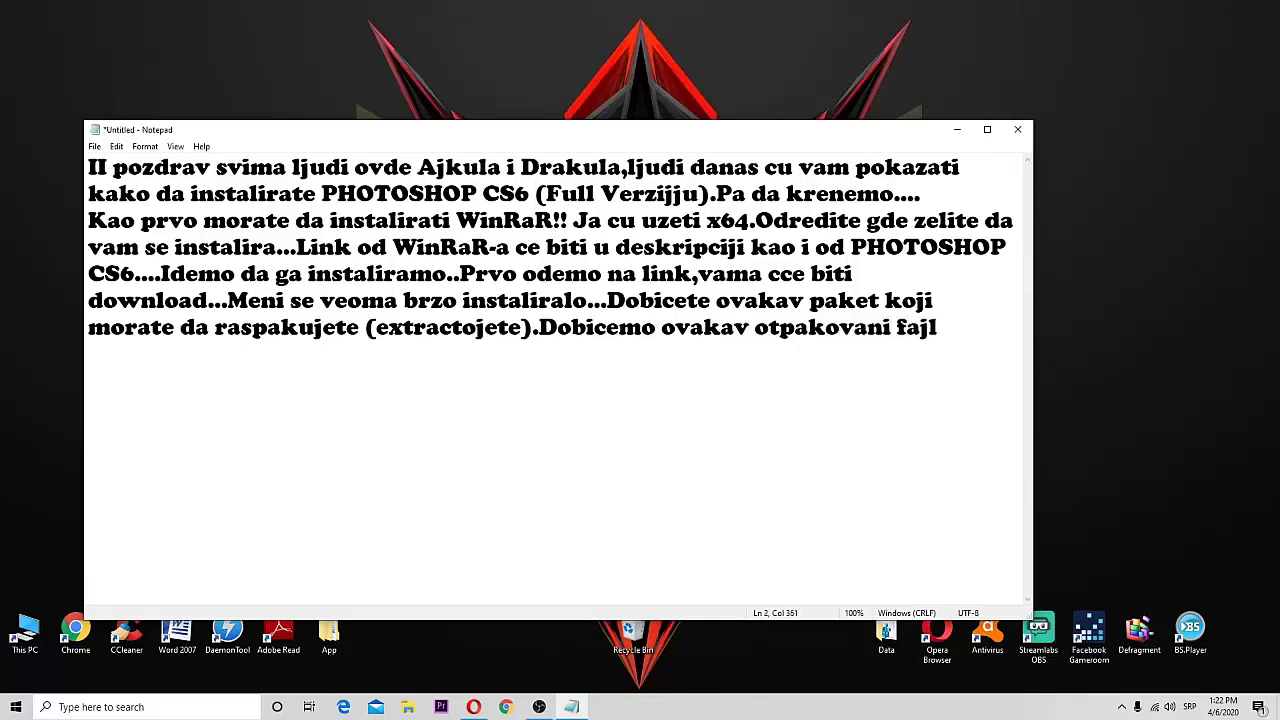
type(".Udjemo u njega.")
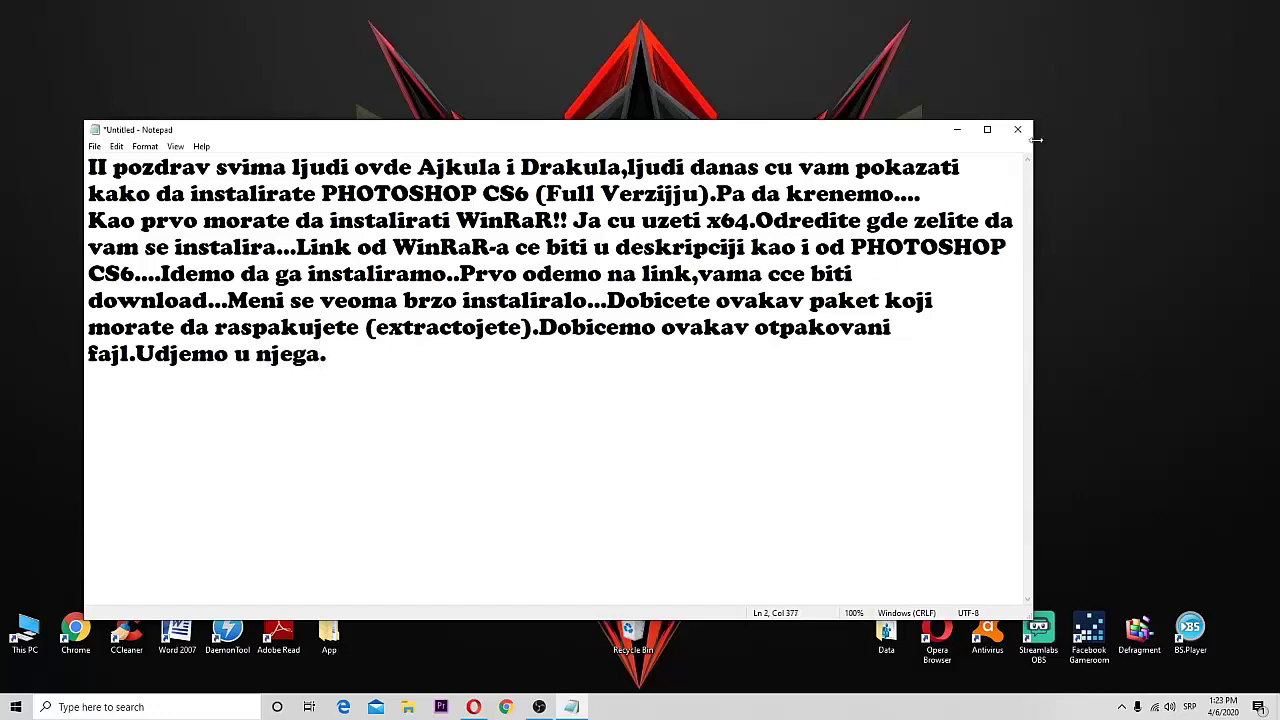
Step: Minimize Notepad, open the extracted PSCSSIX Axe Games (Portable) folder, and return to Notepad
left_click(957, 129)
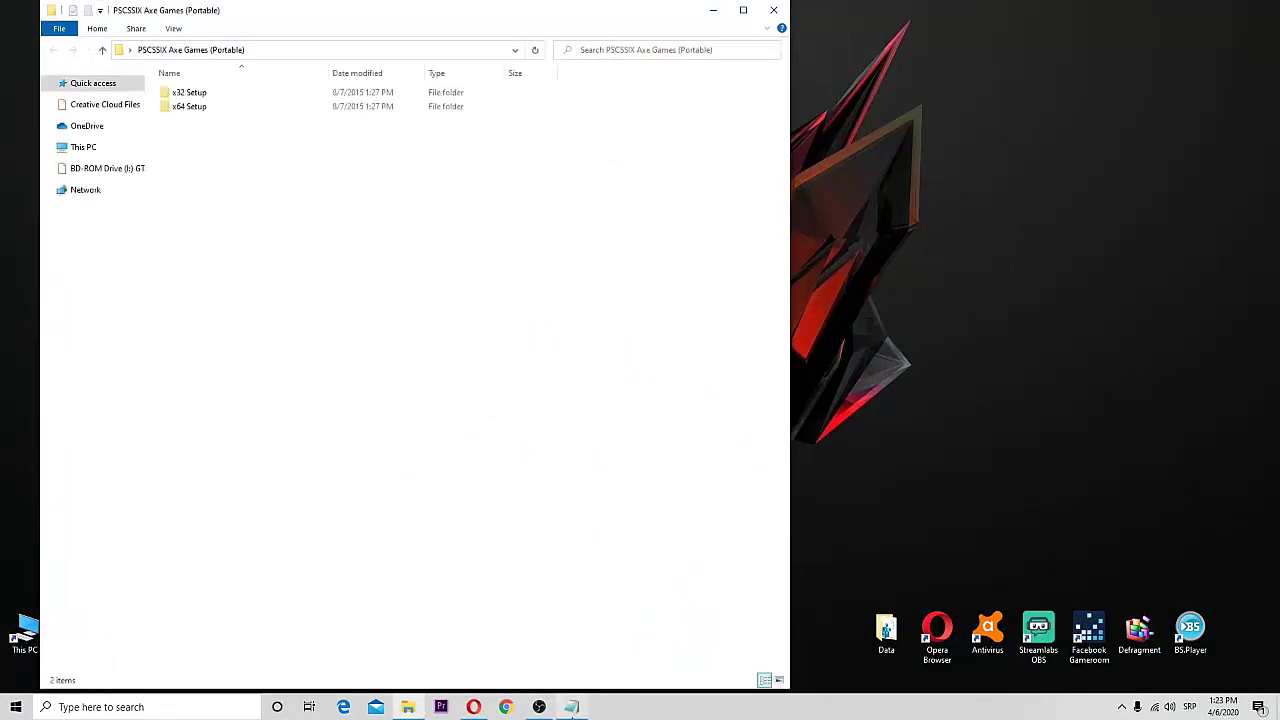
left_click(562, 672)
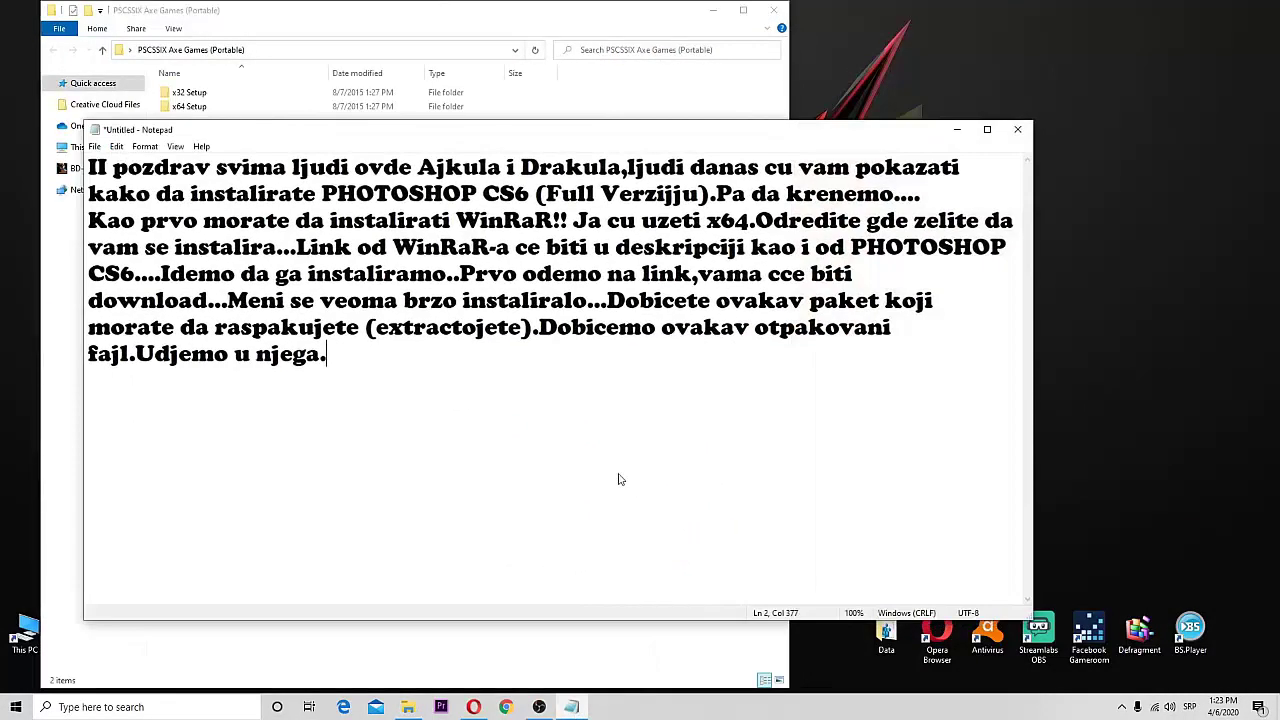
left_click(571, 707)
left_click(571, 707)
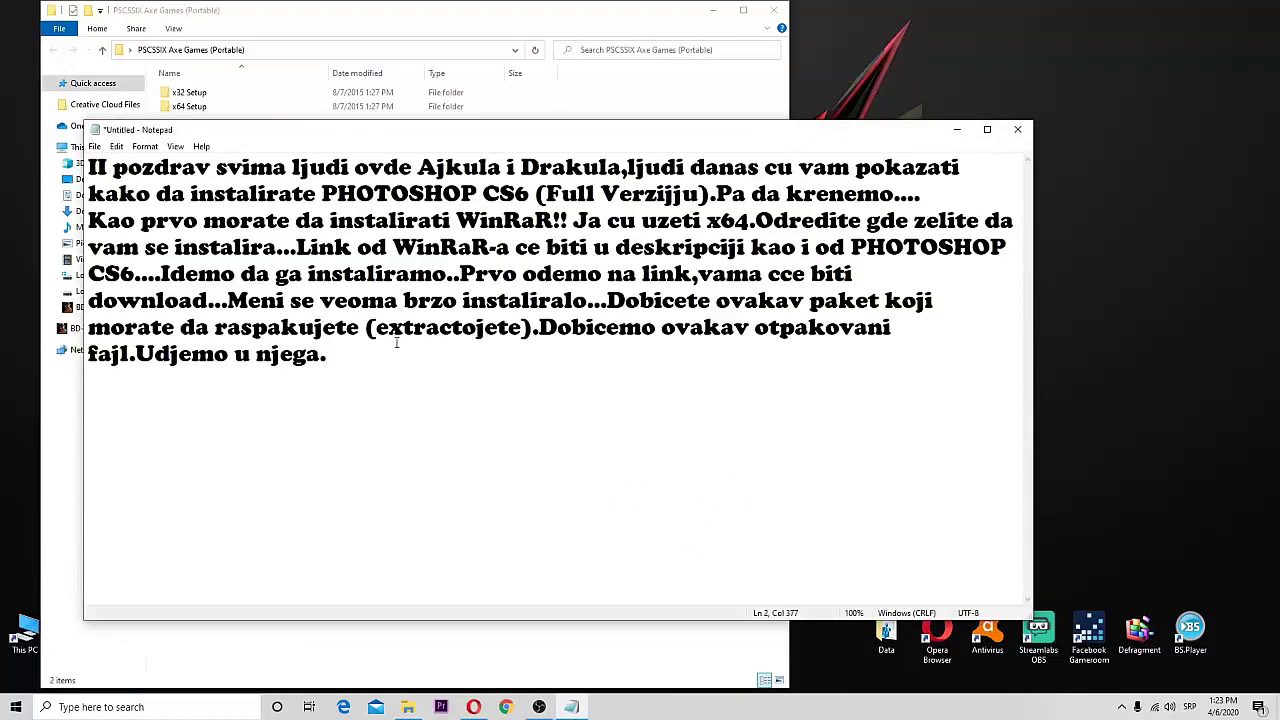
Step: Append "Ako vaš komp ima x32 Bita onda odaberete to,a ako ima x64 bita onda ovo drugo." to the Notepad text
type("Ako vaš")
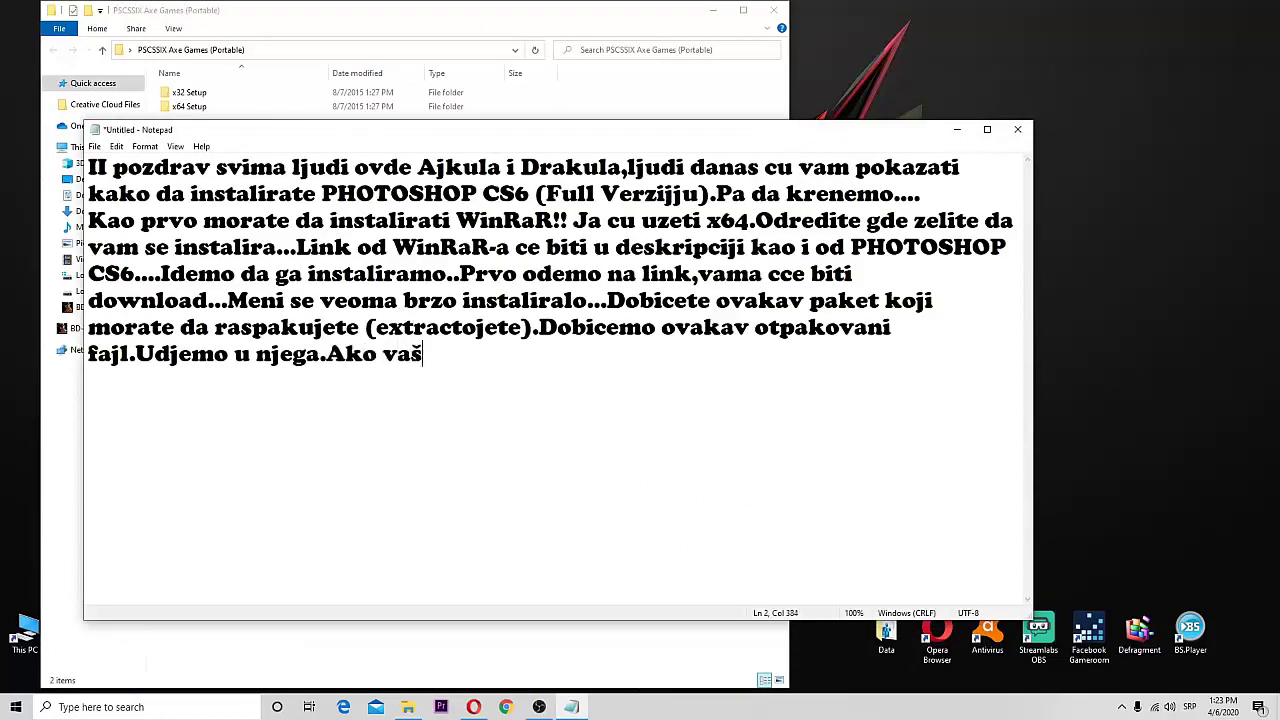
type(" komp ima")
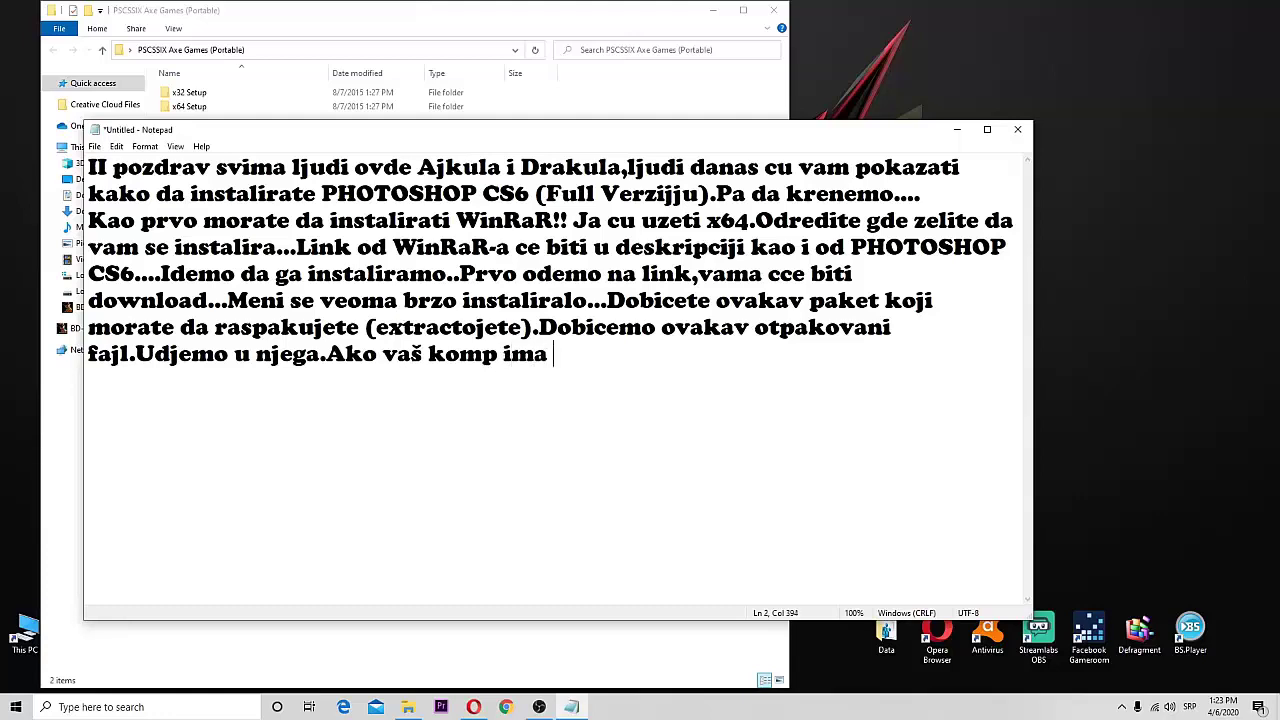
type(" x32 Bita onda ")
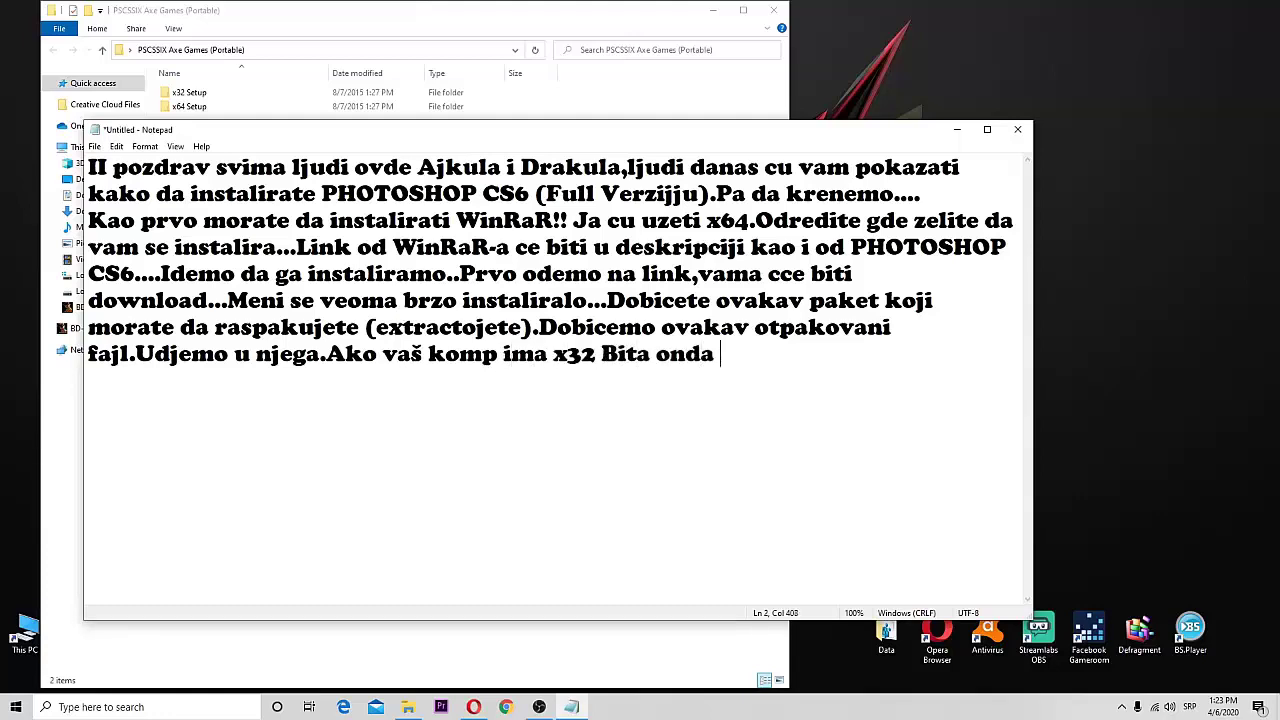
type("odaberete to")
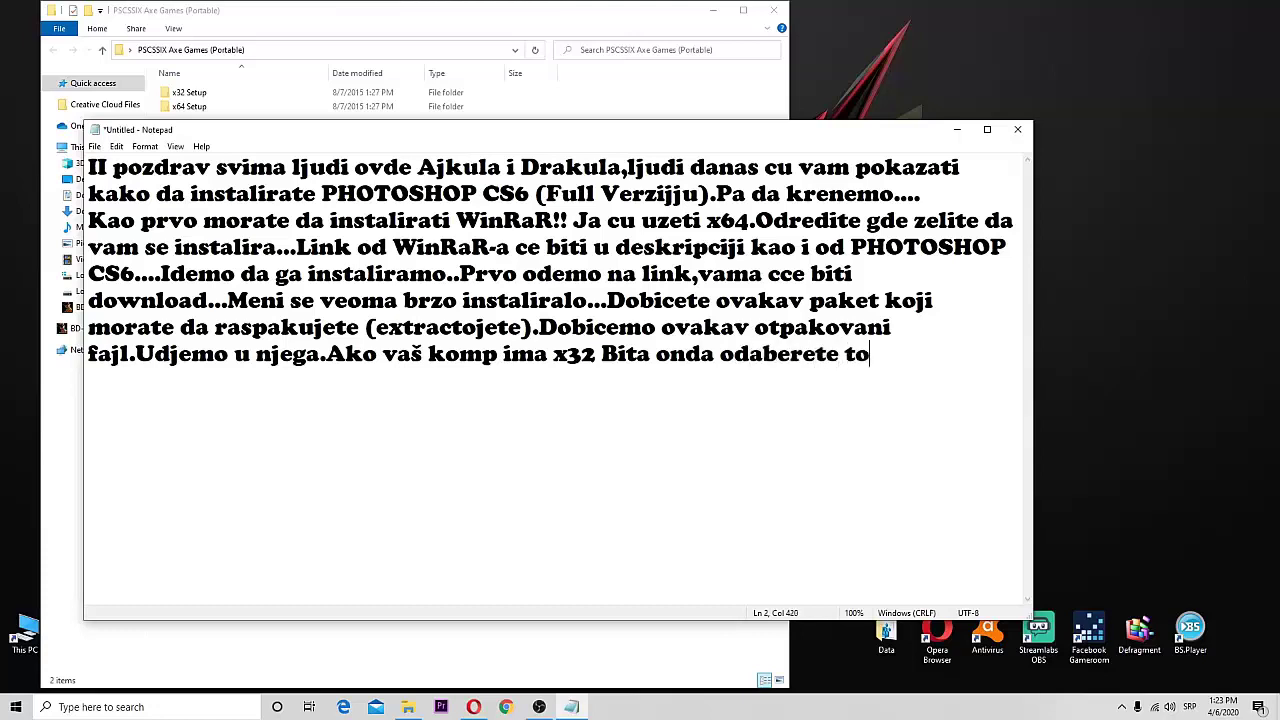
type(",a ako ima ")
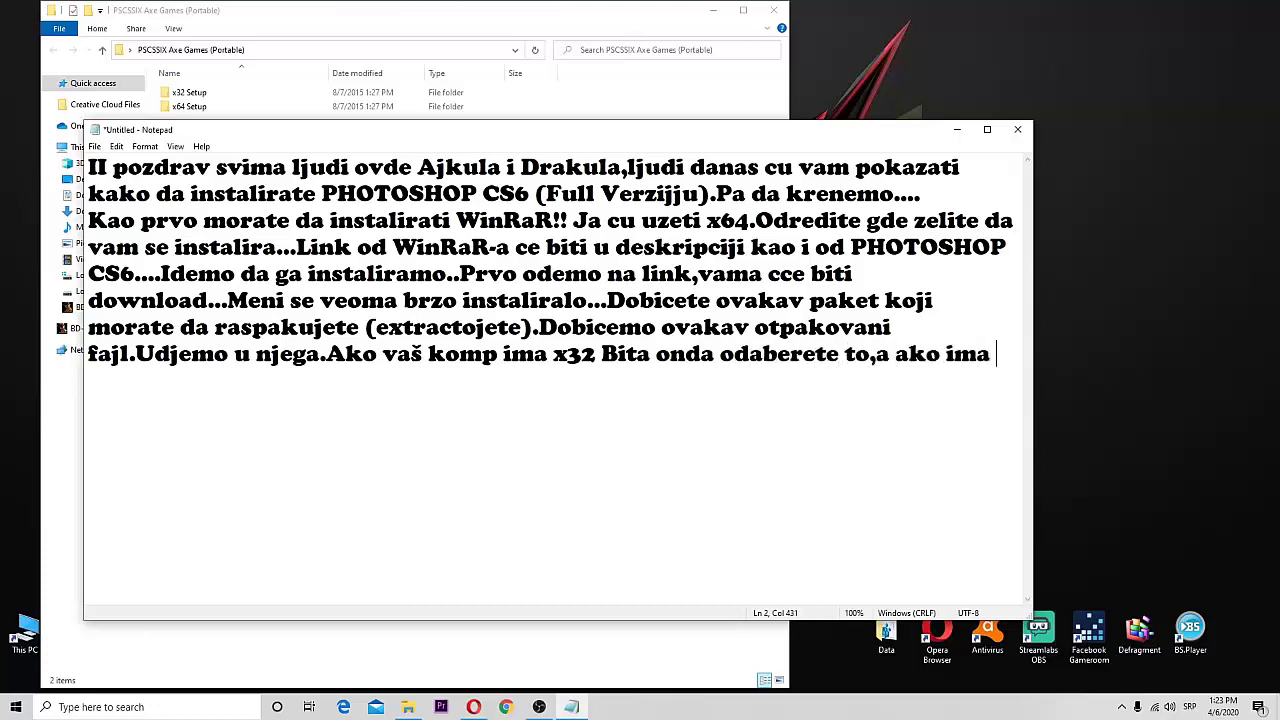
type("x6")
key("BackSpace")
type("64 bita ")
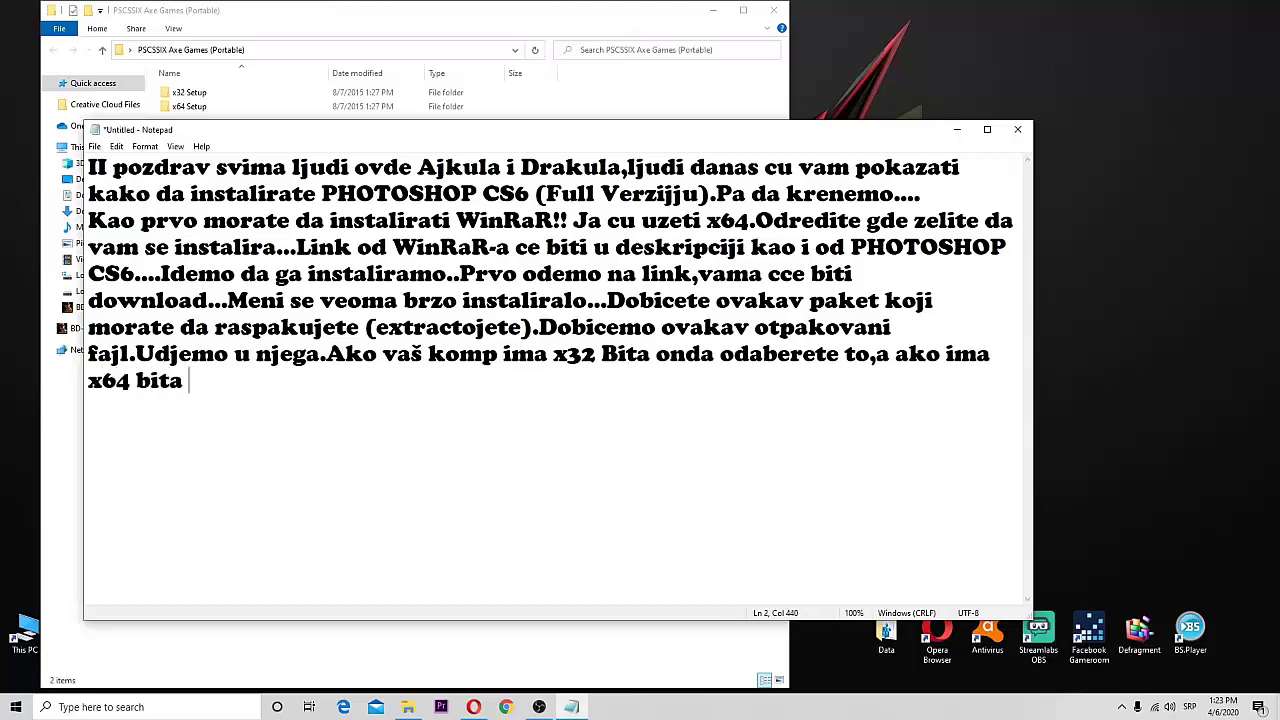
type("onda ovo drugo.")
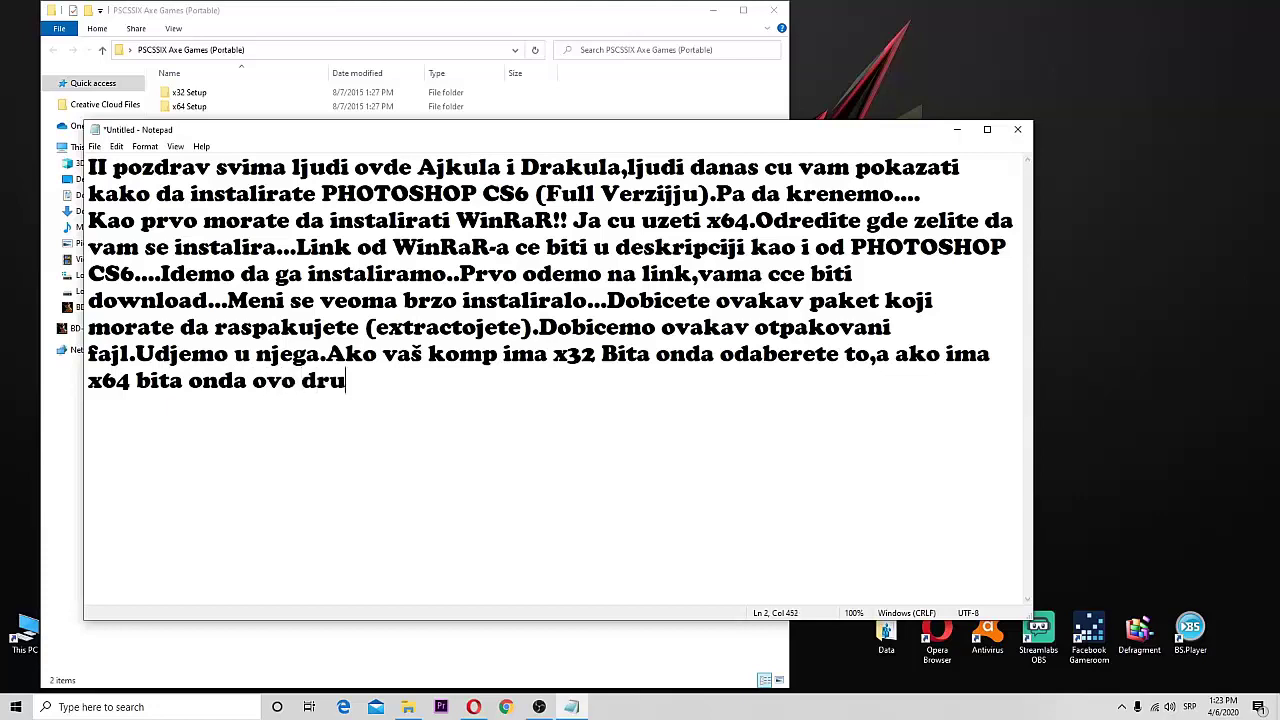
Step: Open the x64 Setup folder, minimize Notepad, and launch the Photoshop_Portable_CS6_x64_Multi installer
left_click(419, 25)
left_click(199, 107)
key("Return")
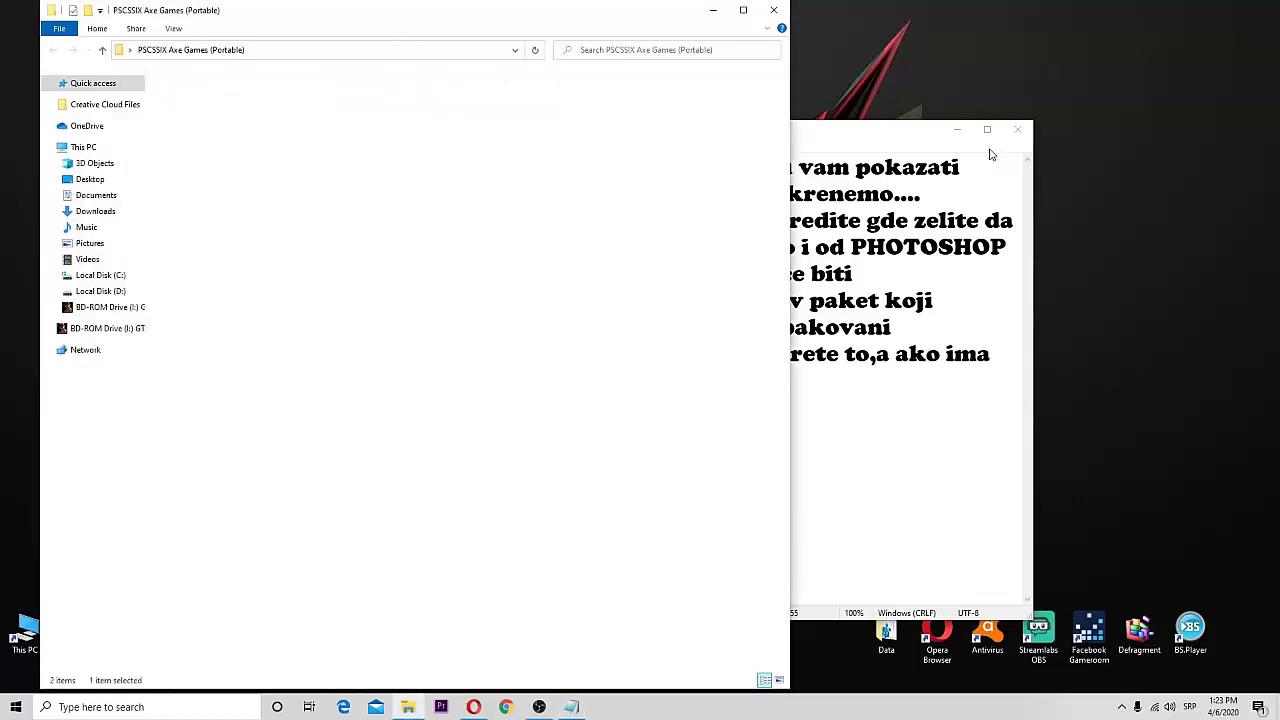
left_click(957, 133)
left_click(957, 133)
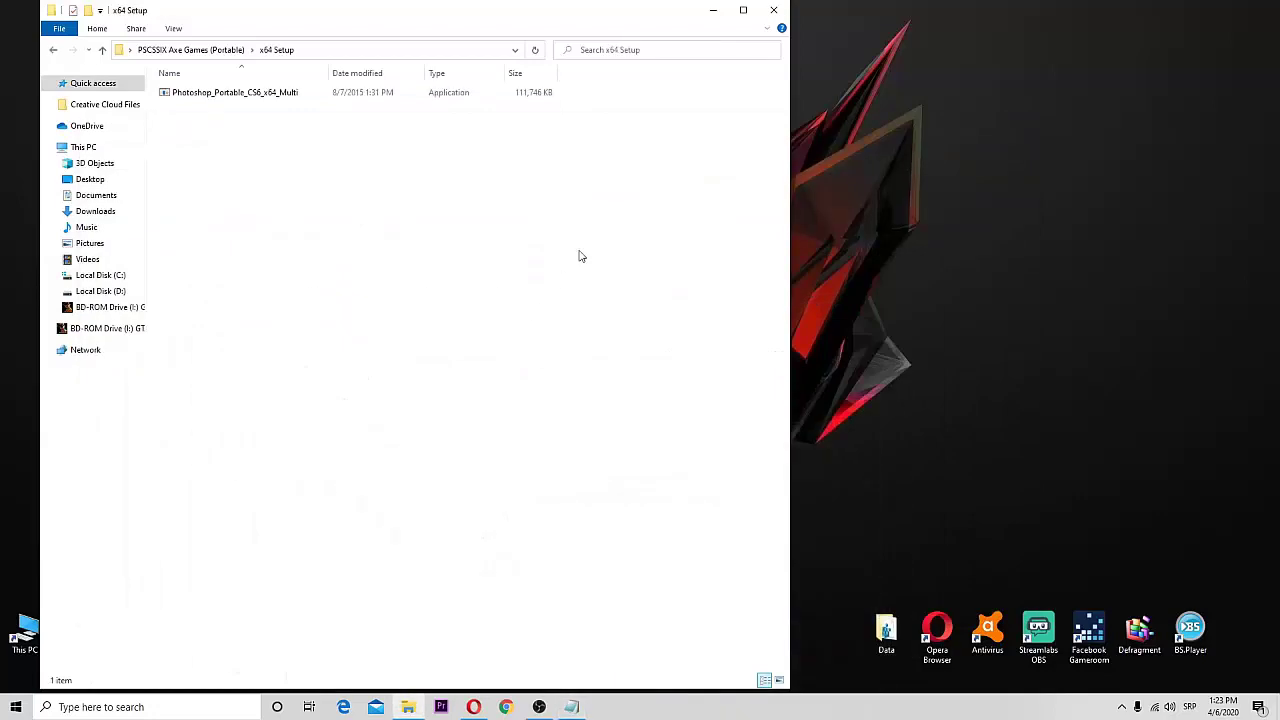
left_click_drag(418, 140, 200, 94)
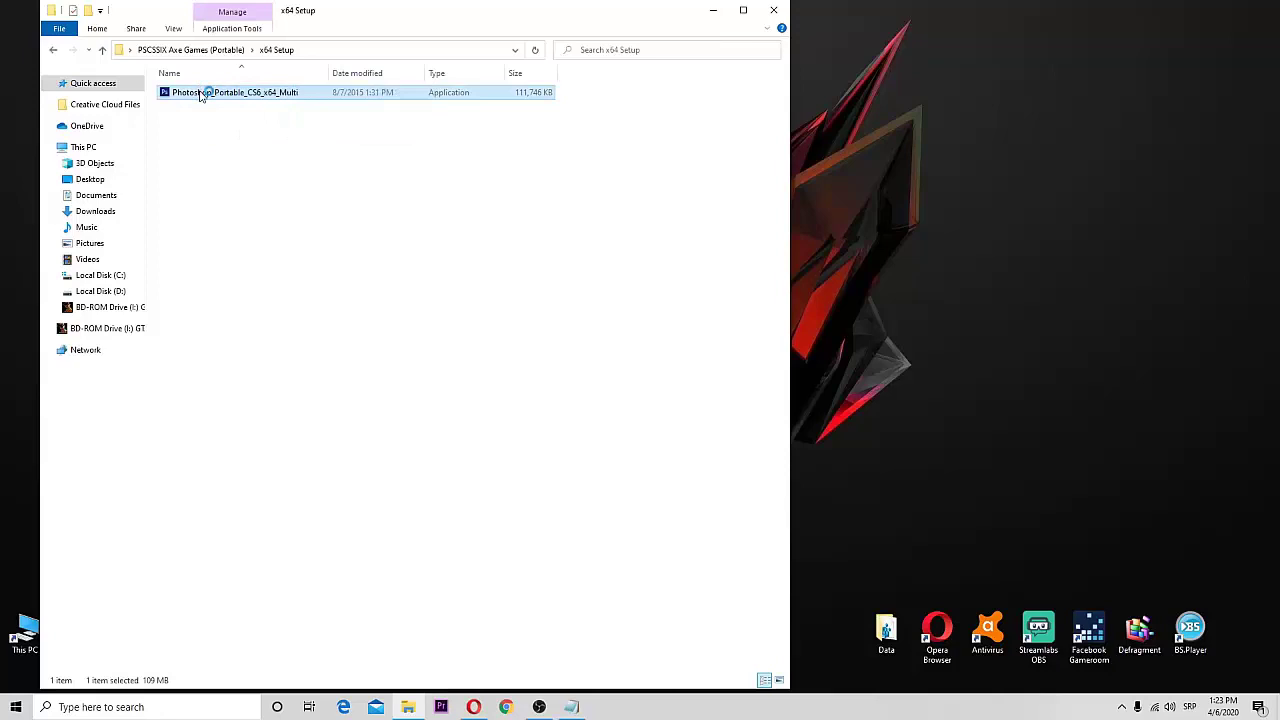
Step: Return to Notepad and append "Idemo odraditi setup." to the end of the text
left_click(571, 707)
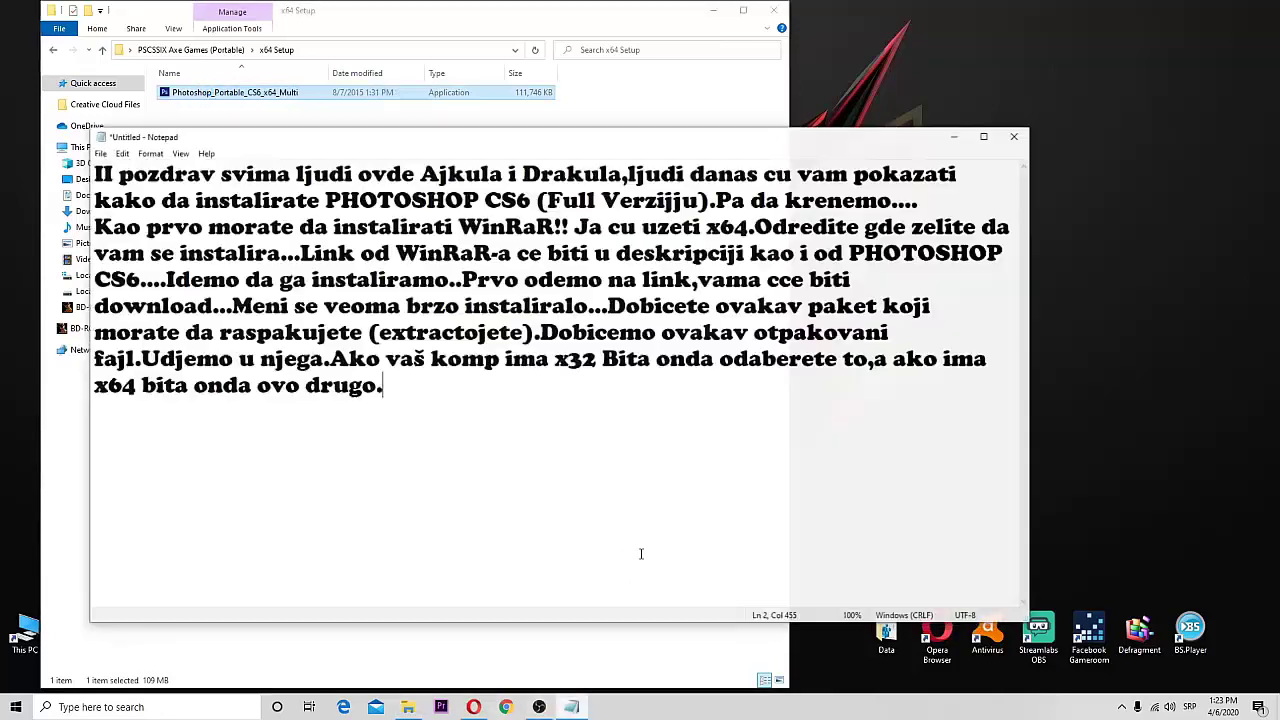
type("Idemo ")
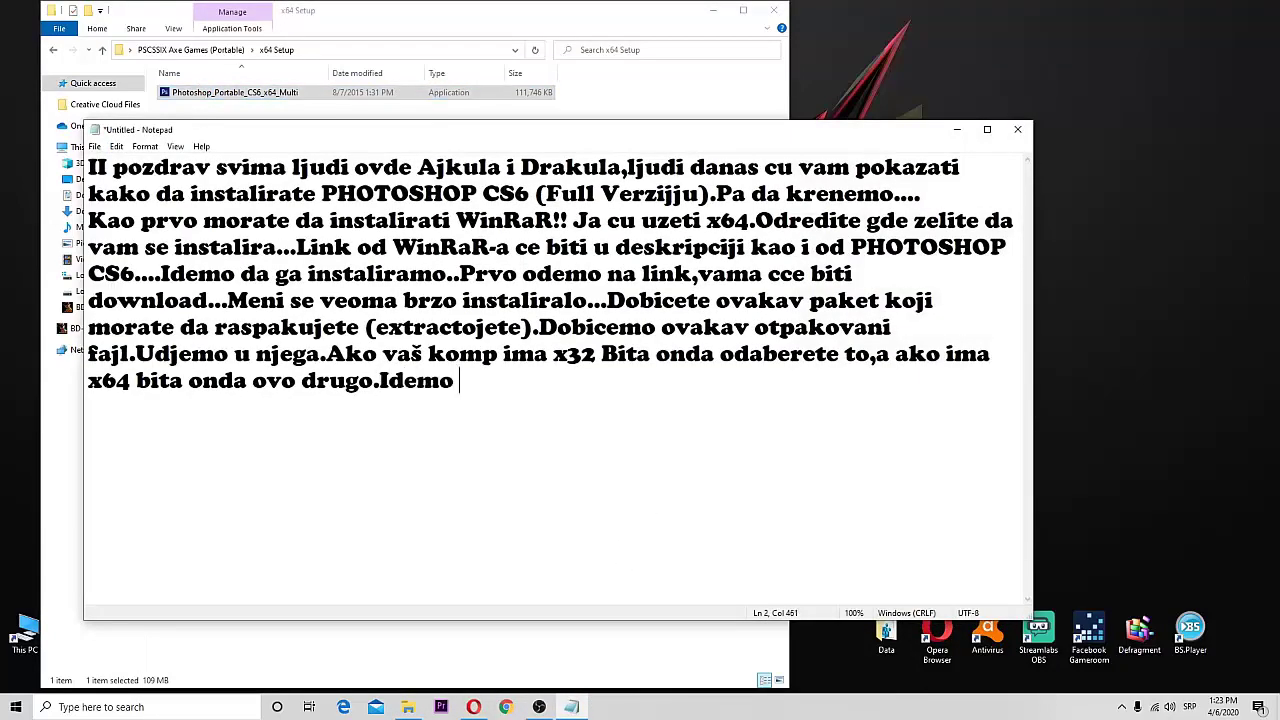
type("odra")
key("BackSpace")
key("BackSpace")
type("draditi setup.")
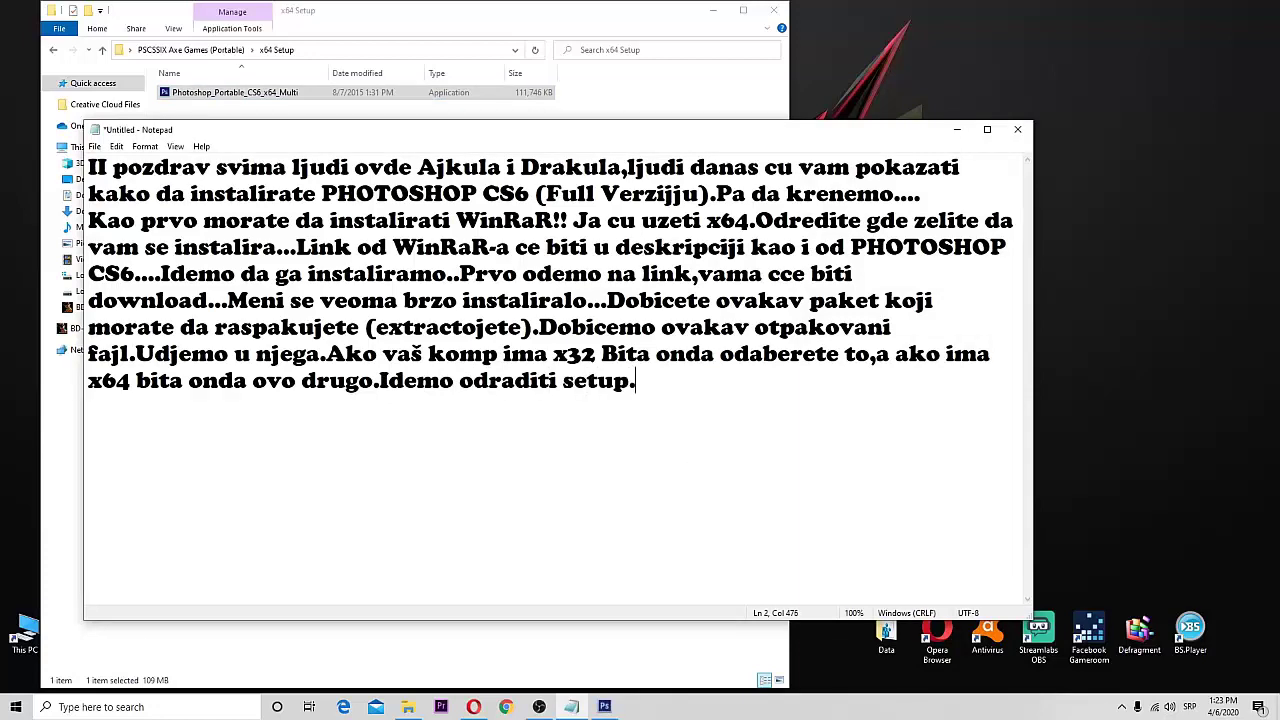
Step: Minimize Notepad, bring up the Photoshop CS6 64 bit Portable installer, and accept its default components
left_click(279, 673)
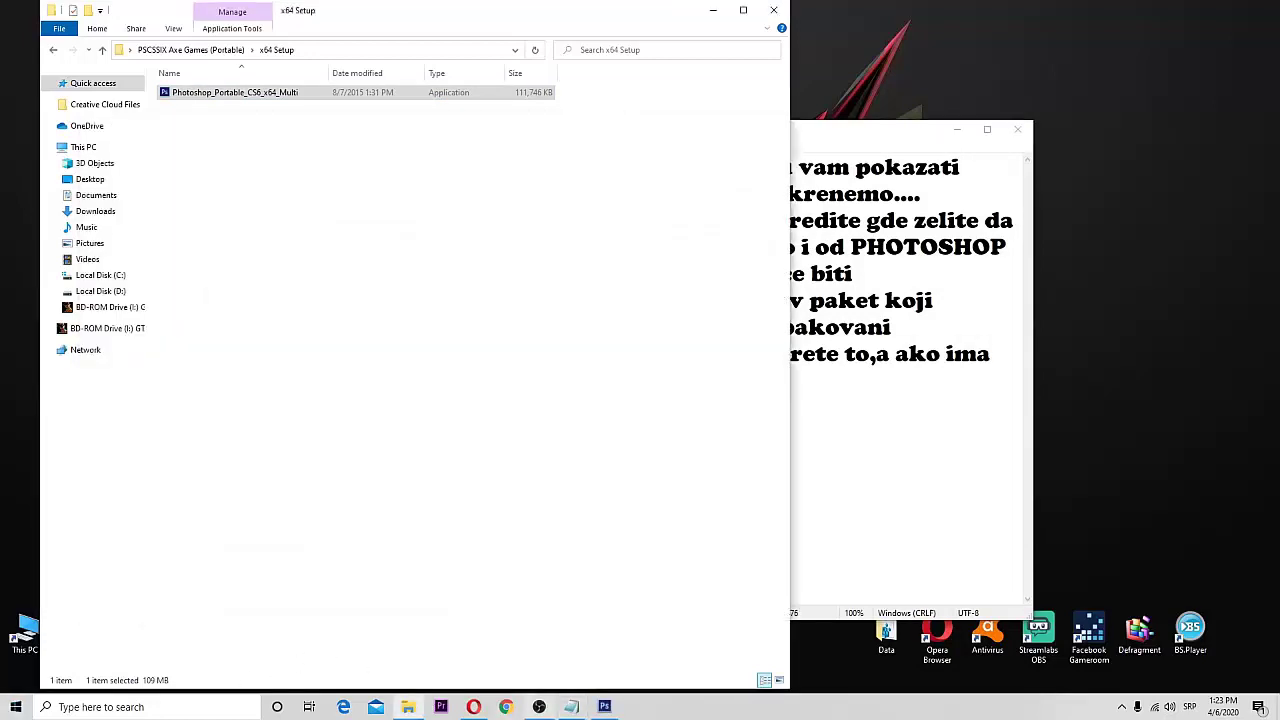
left_click(604, 706)
left_click(958, 131)
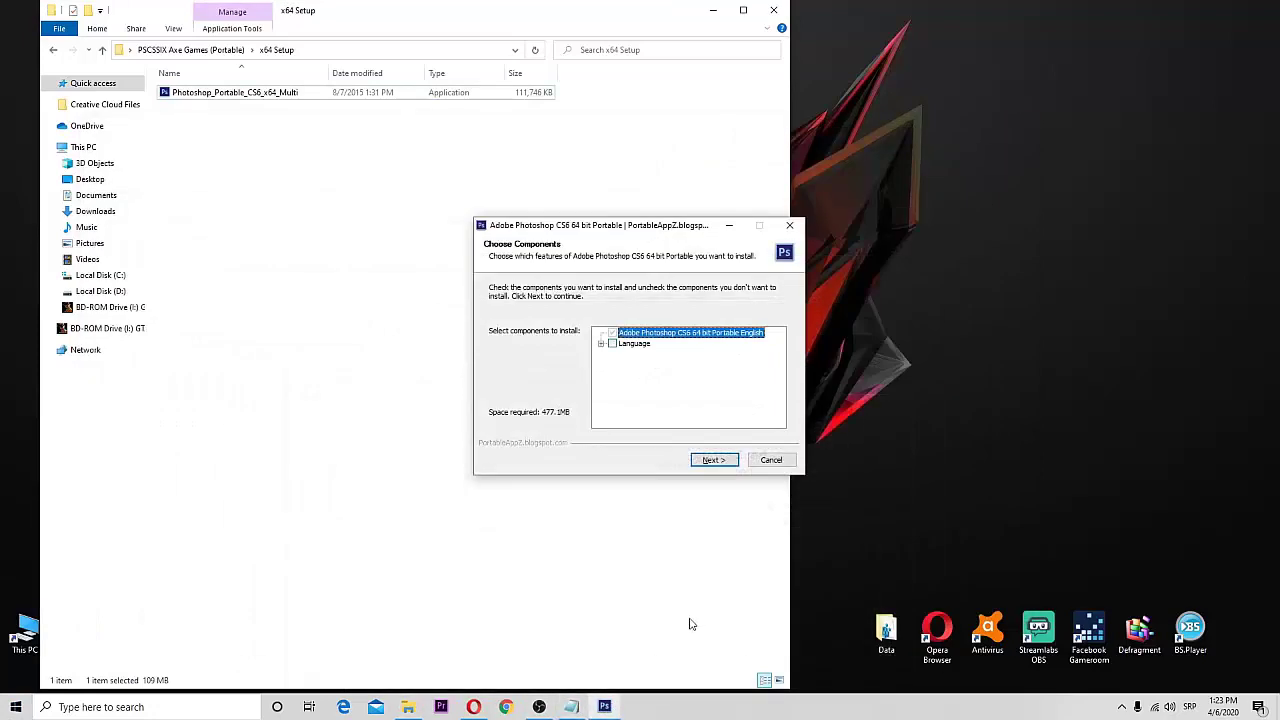
left_click(712, 459)
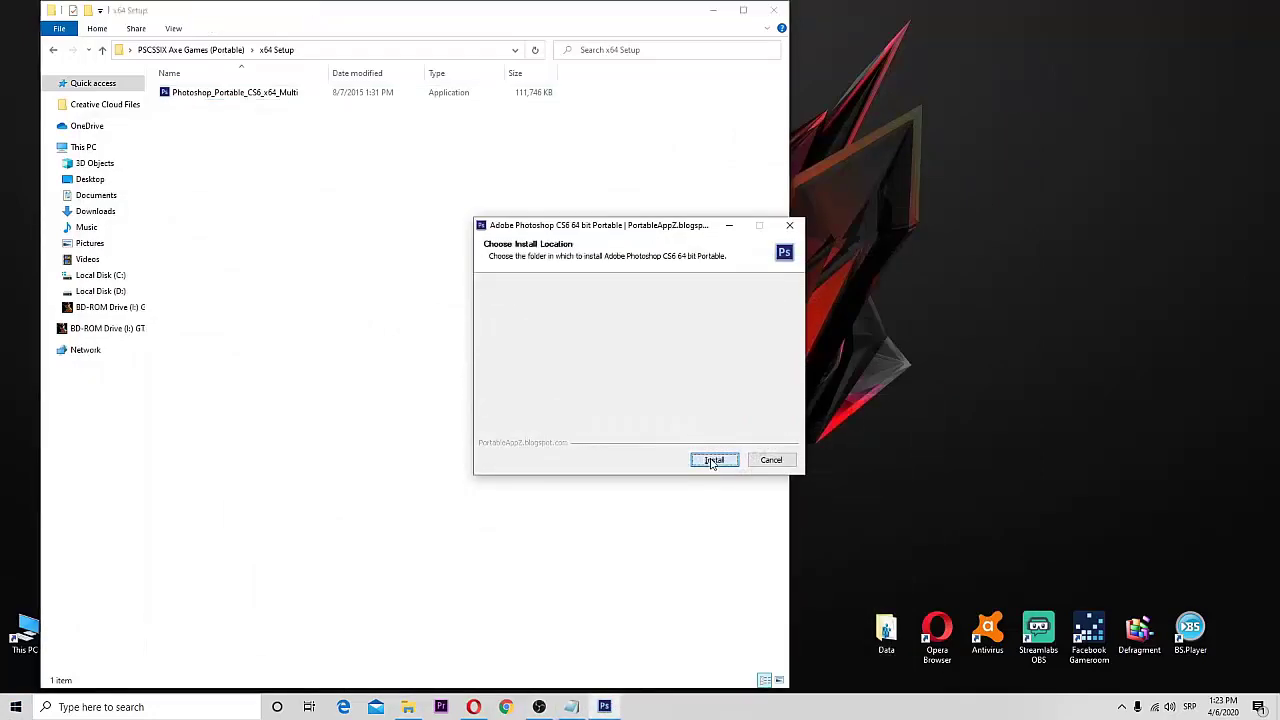
Step: Choose Local Disk (D:) as the install location for Photoshop CS6 and start the installation
left_click(752, 384)
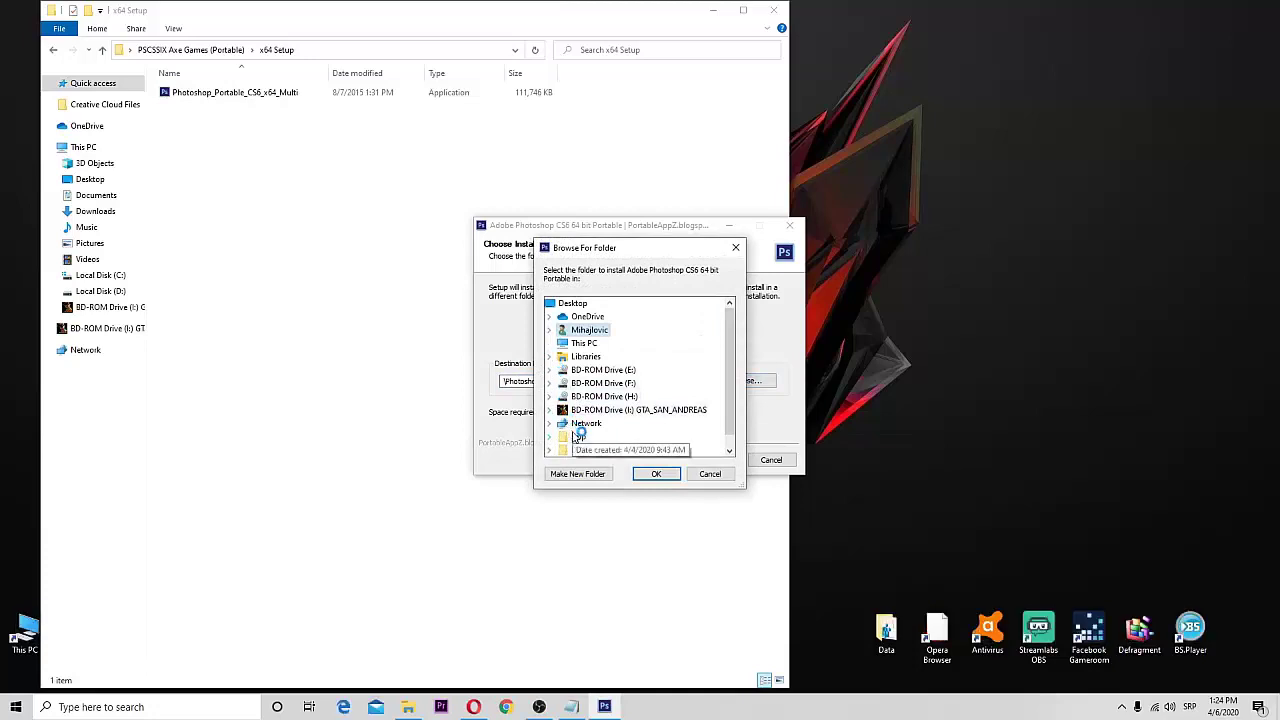
double_click(560, 343)
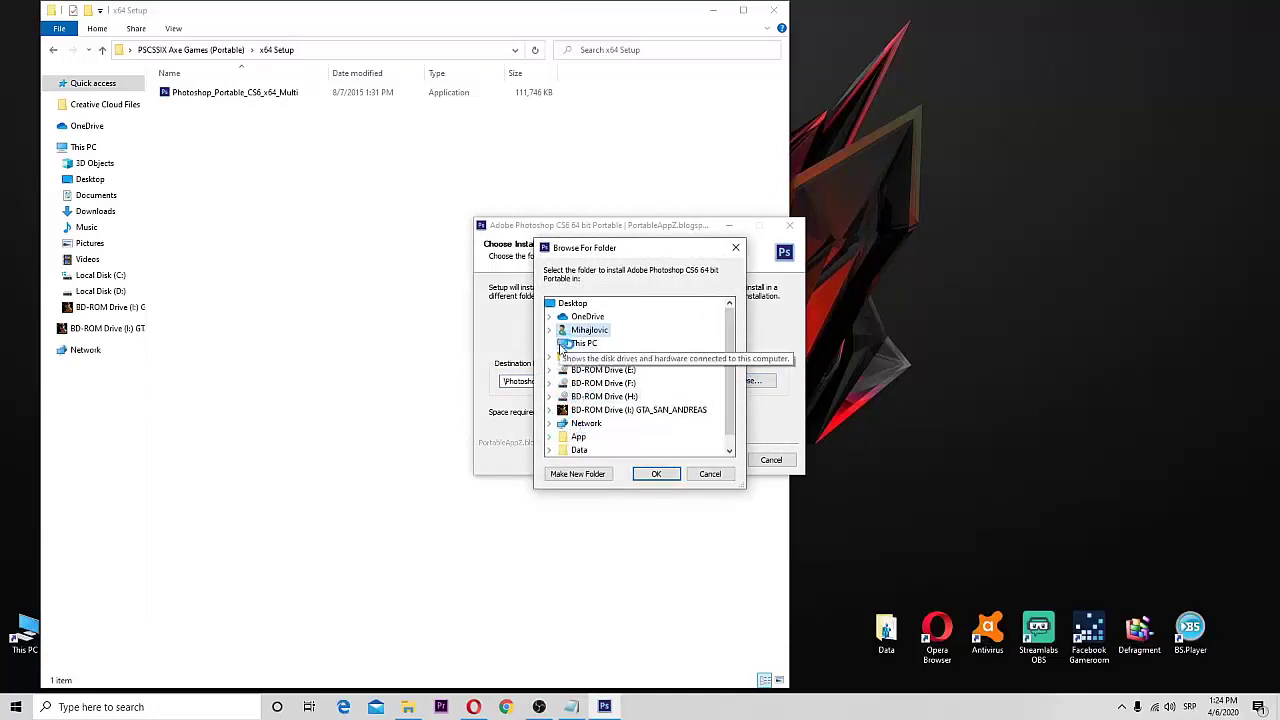
left_click(612, 426)
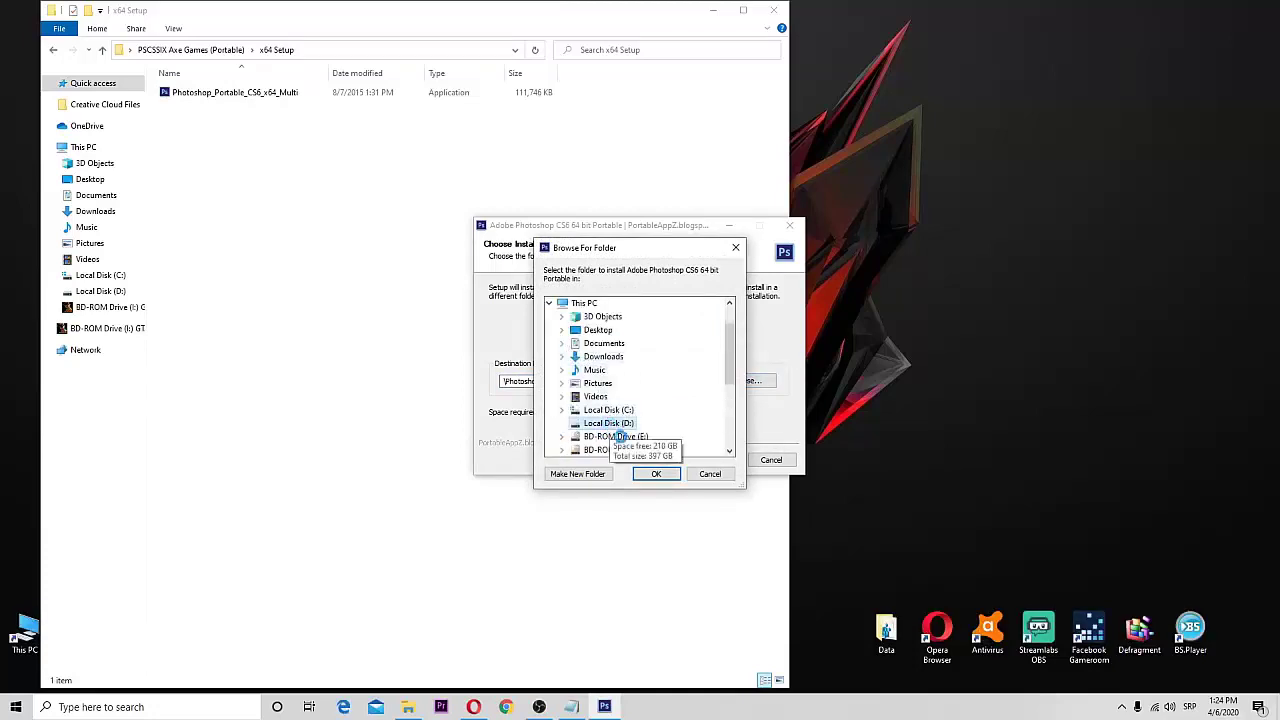
left_click(656, 474)
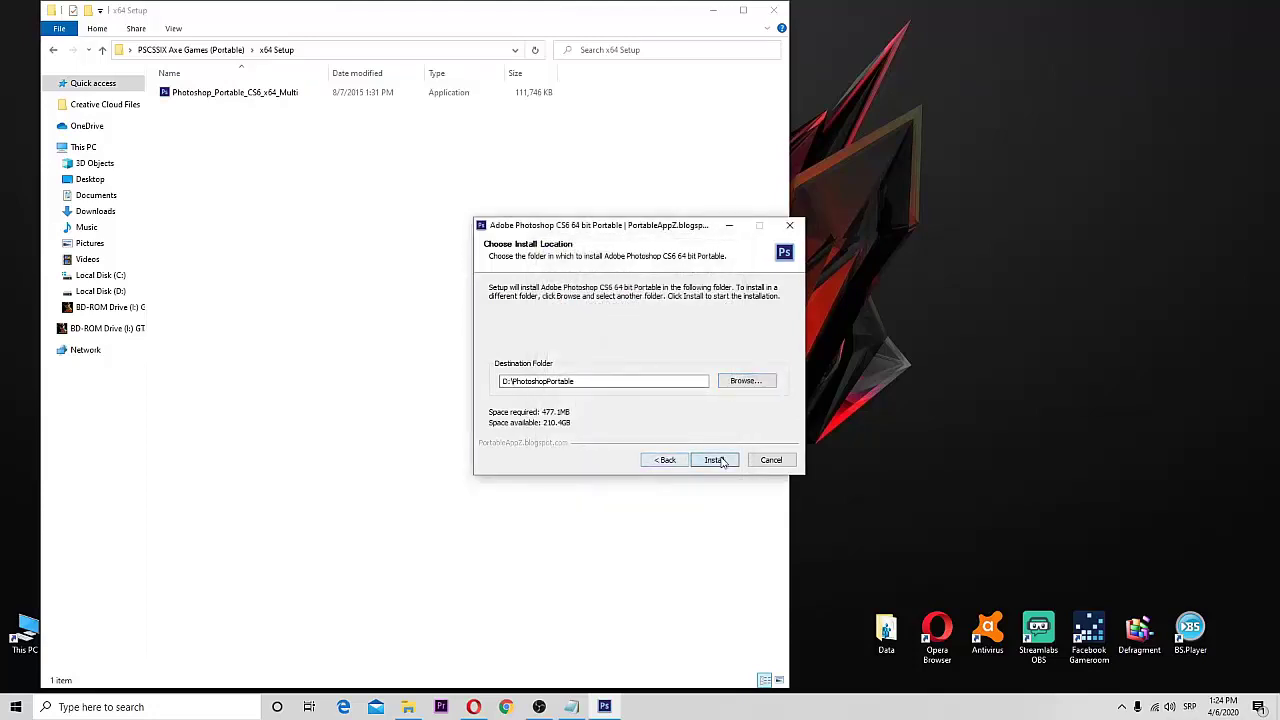
left_click(714, 460)
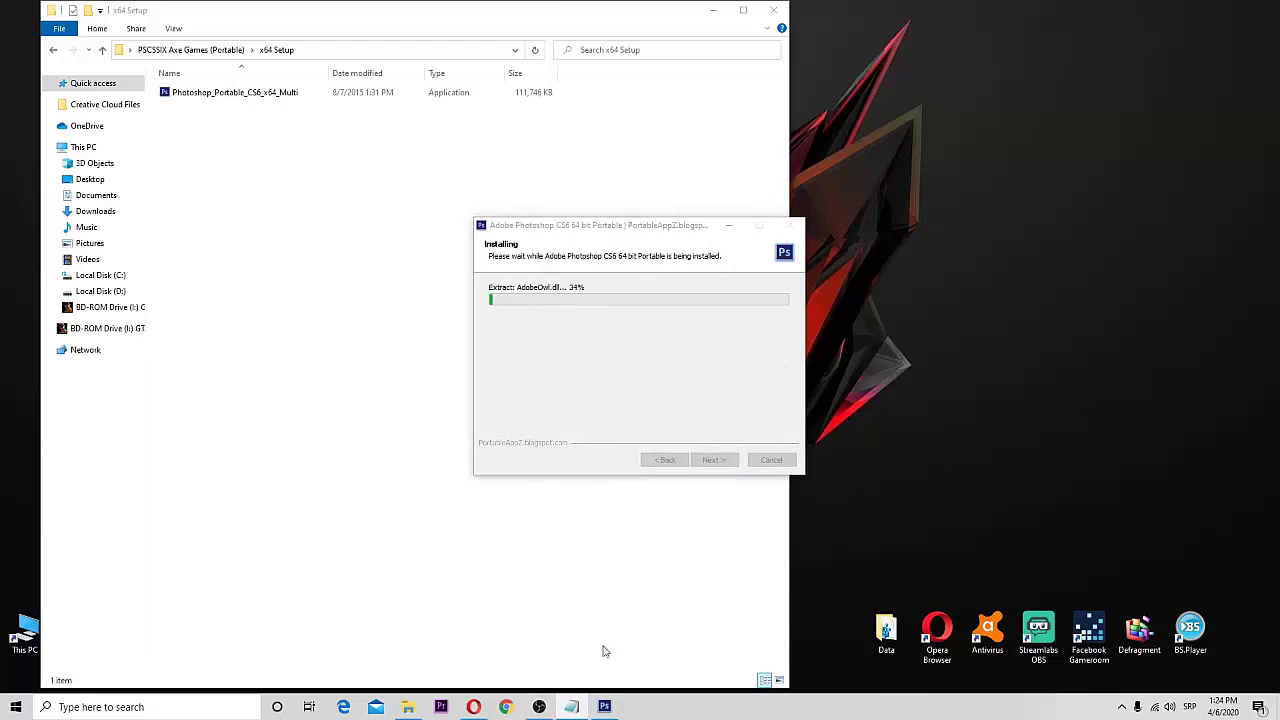
Step: Return to Notepad and append "Cekamo sada da se instalira...." to the end of the text
left_click(573, 706)
type("Cekamo ")
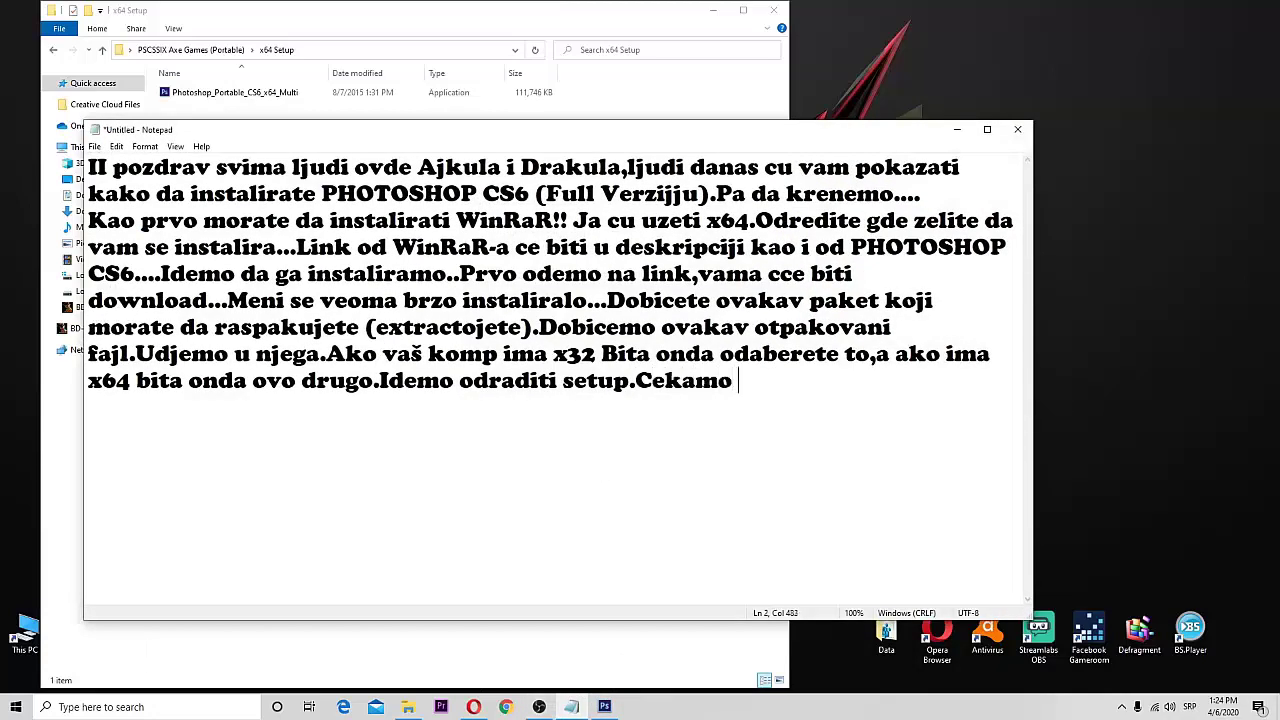
type("sada da se inszal")
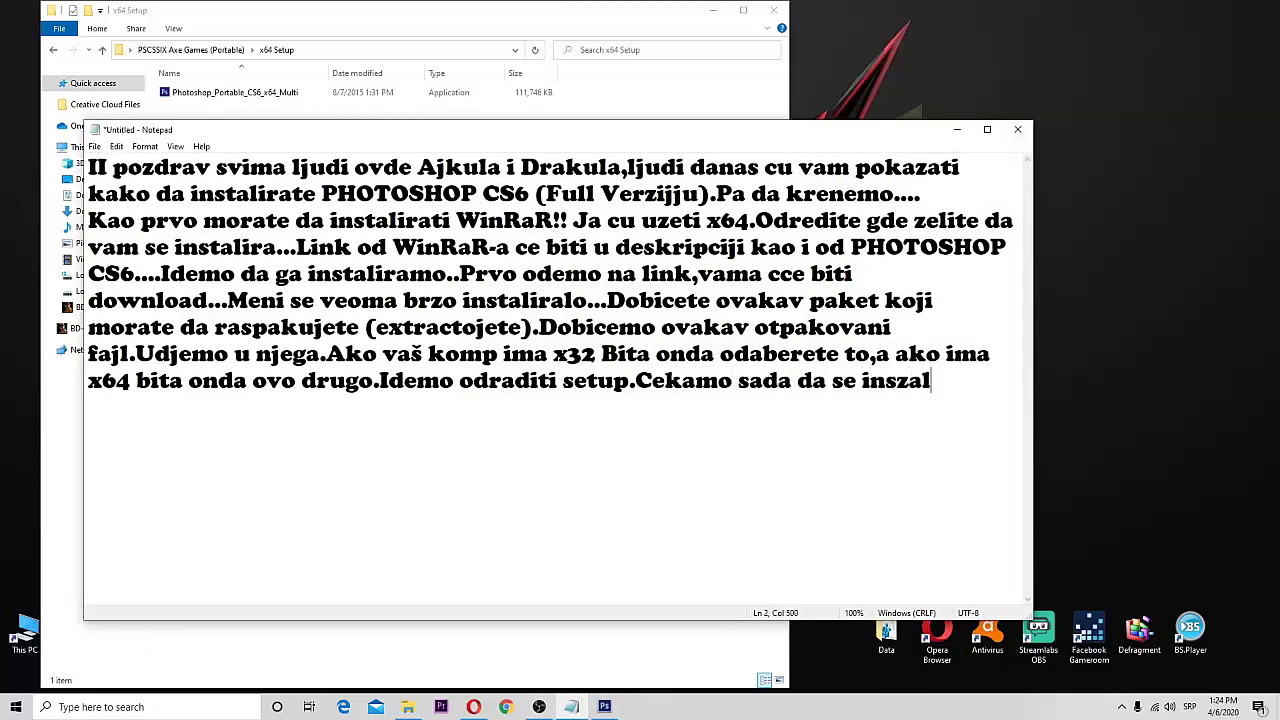
key("BackSpace")
key("BackSpace")
key("BackSpace")
type("talira")
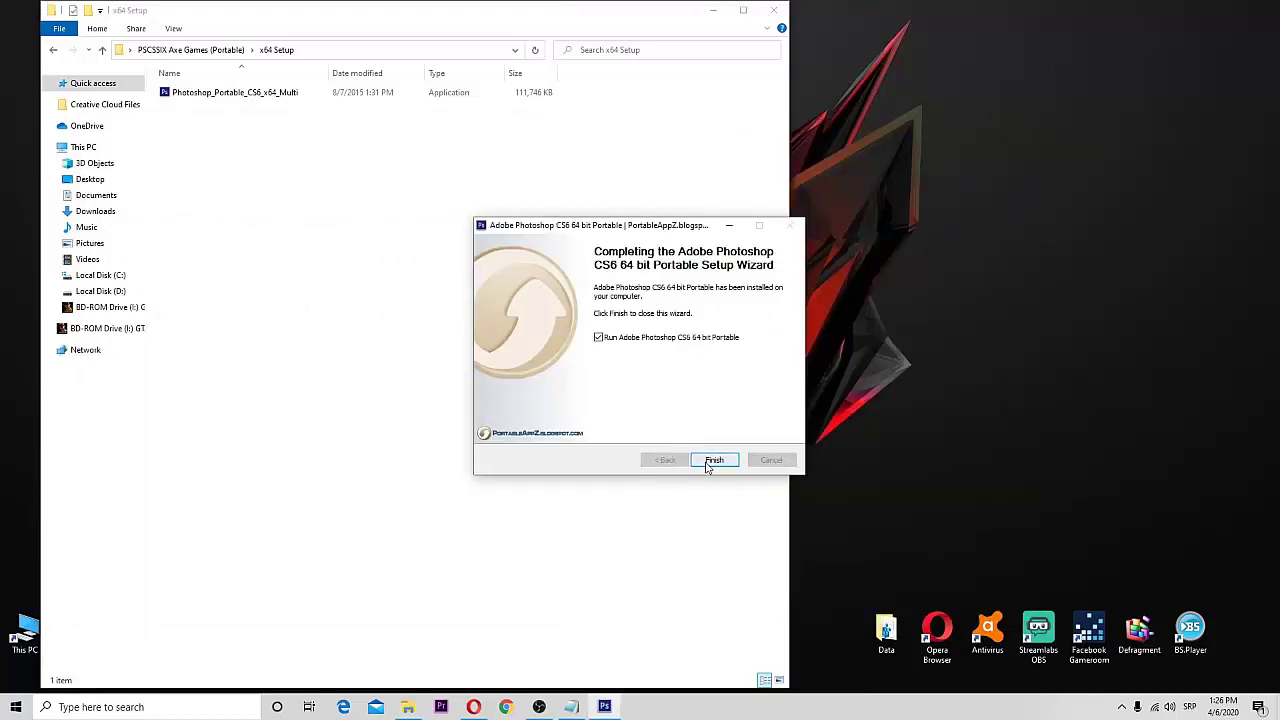
Step: Finish the setup wizard with Photoshop set to run, and append "Kliknemo Finish i cekamo da se ocita nas Photoshop CS6 Full verzija!!!" in Notepad
left_click(707, 462)
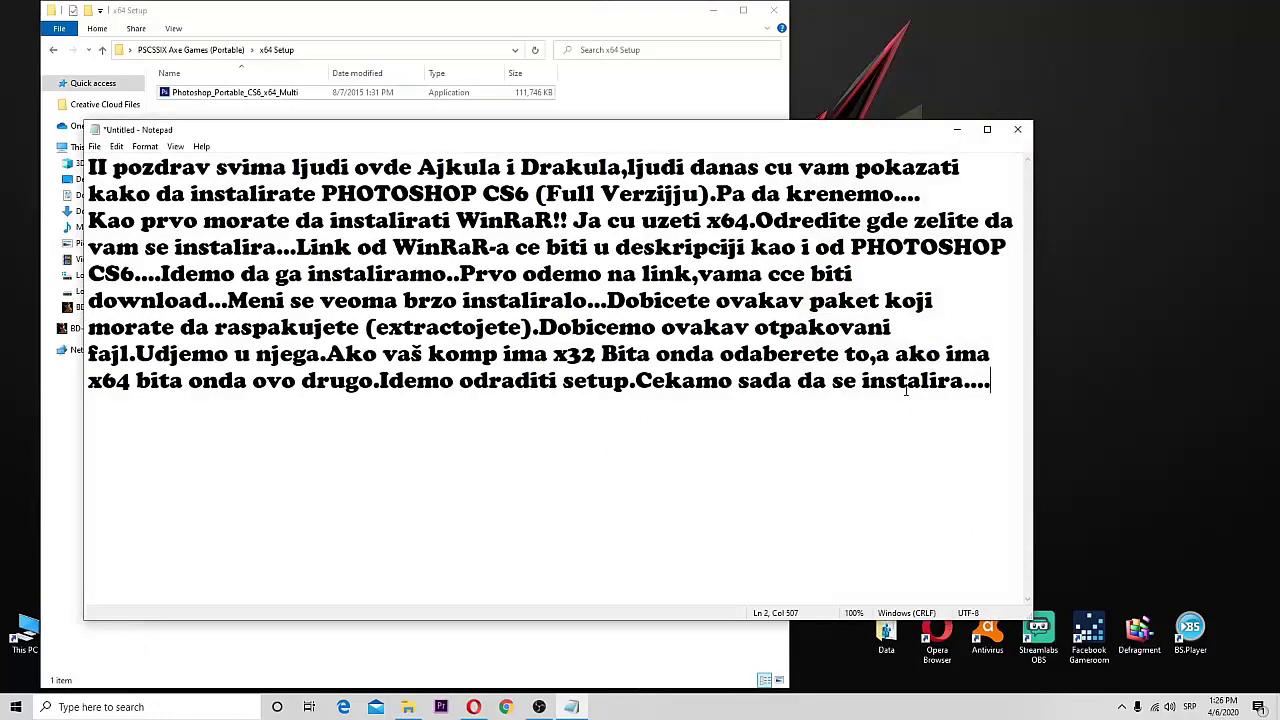
type("Kliknemo ")
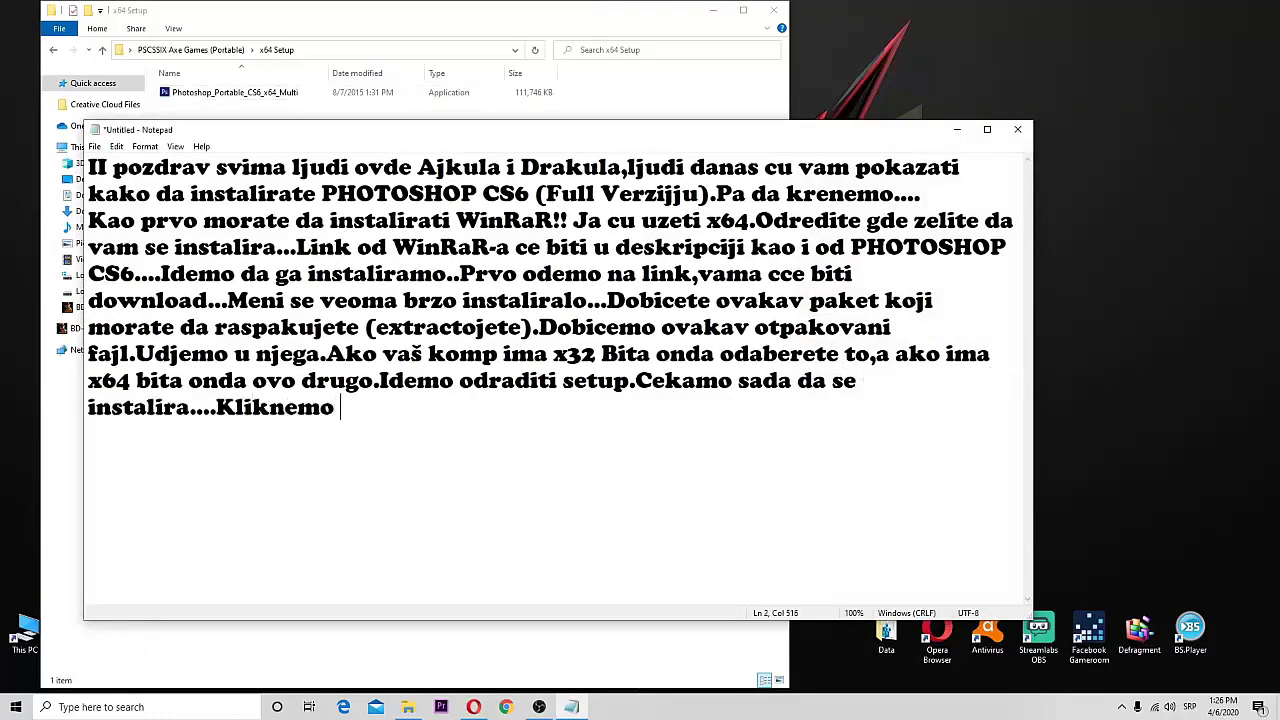
type("Finish")
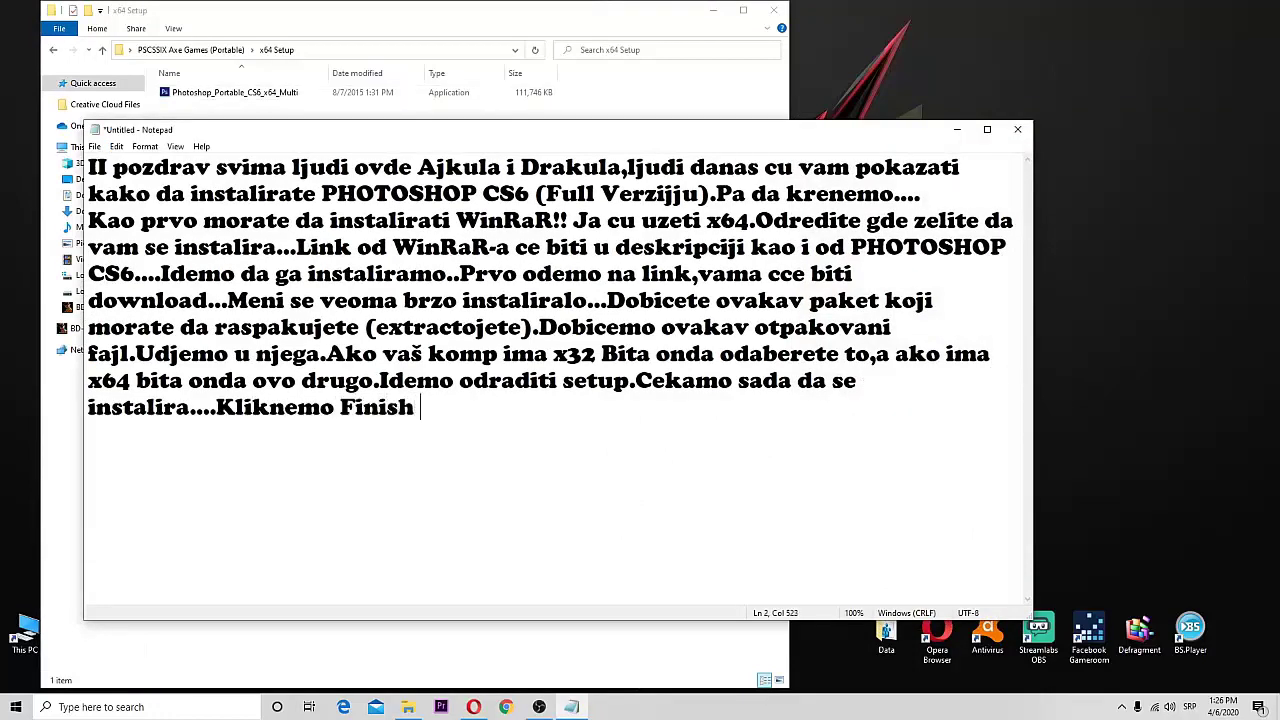
type(" i Čekamo da se o")
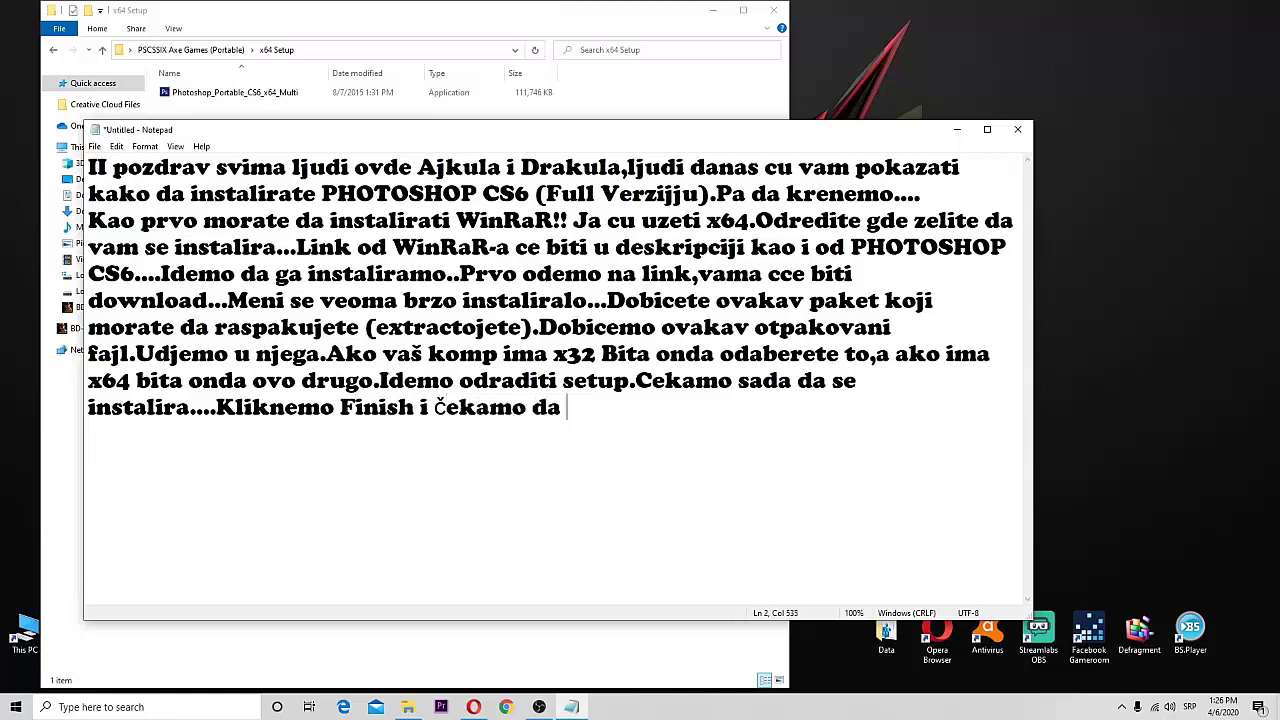
type("cita nas")
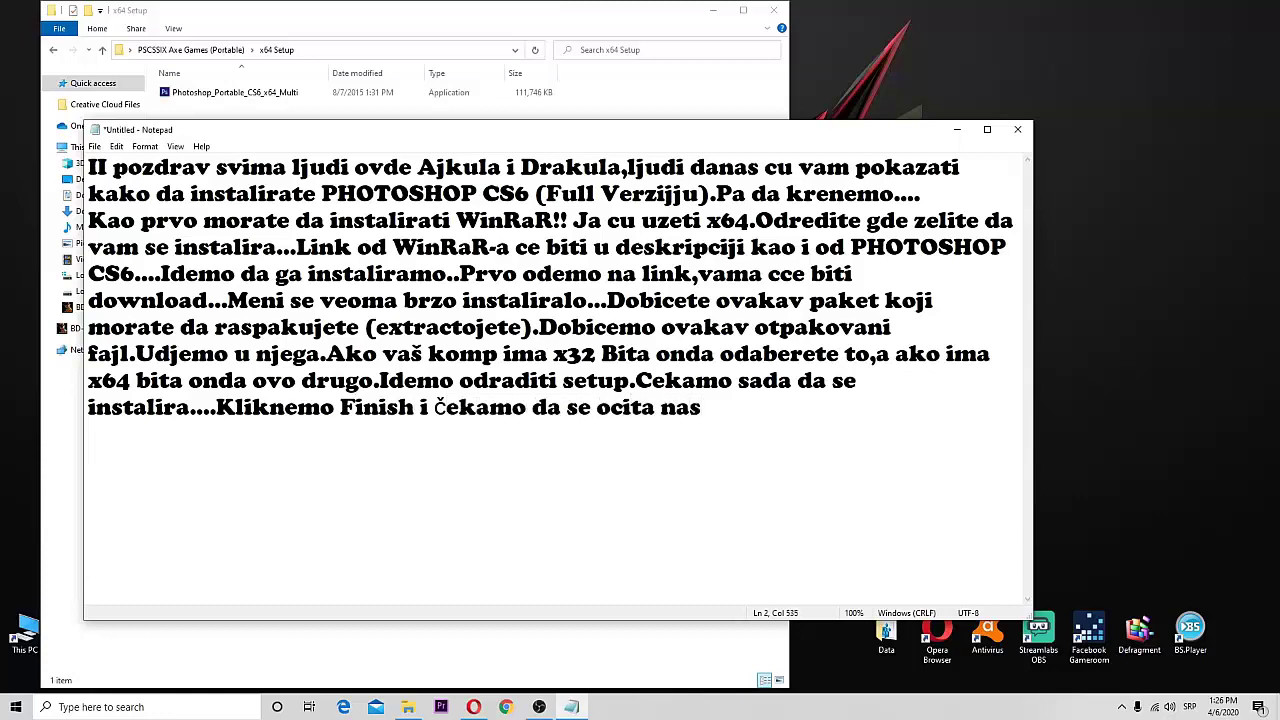
key("BackSpace")
type("cita nas Photoshop")
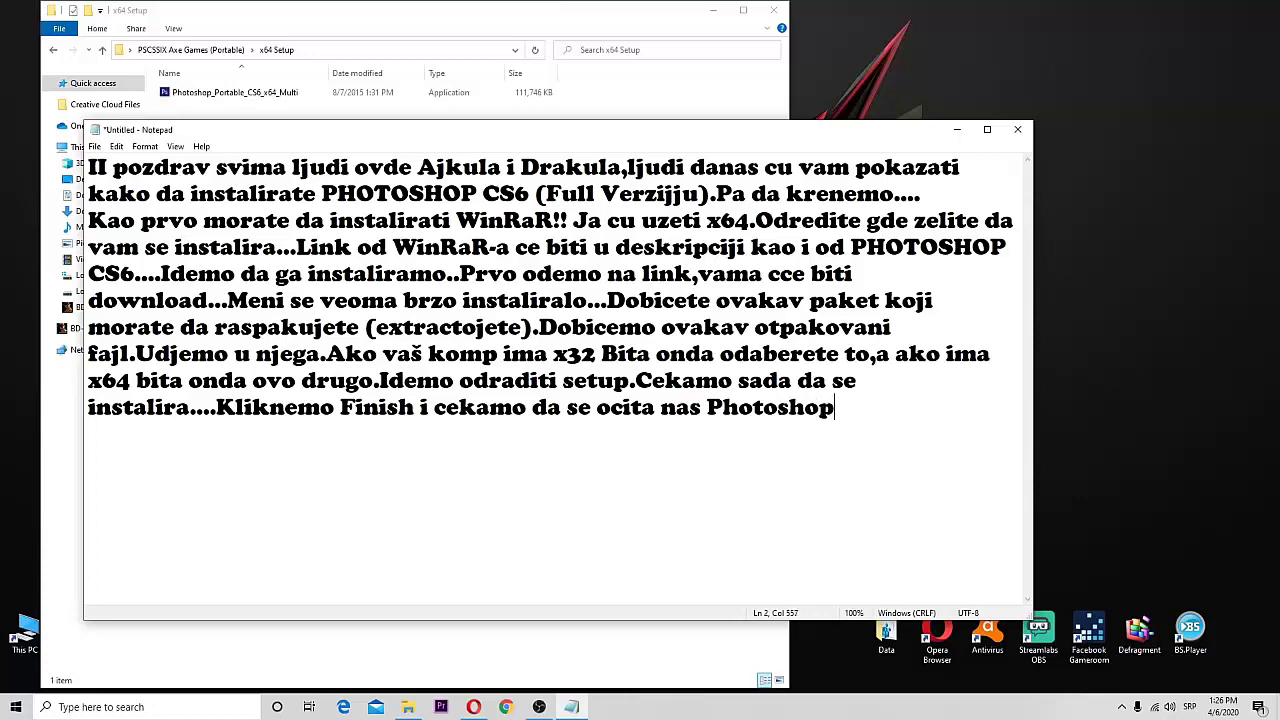
type(" CS6 Ful")
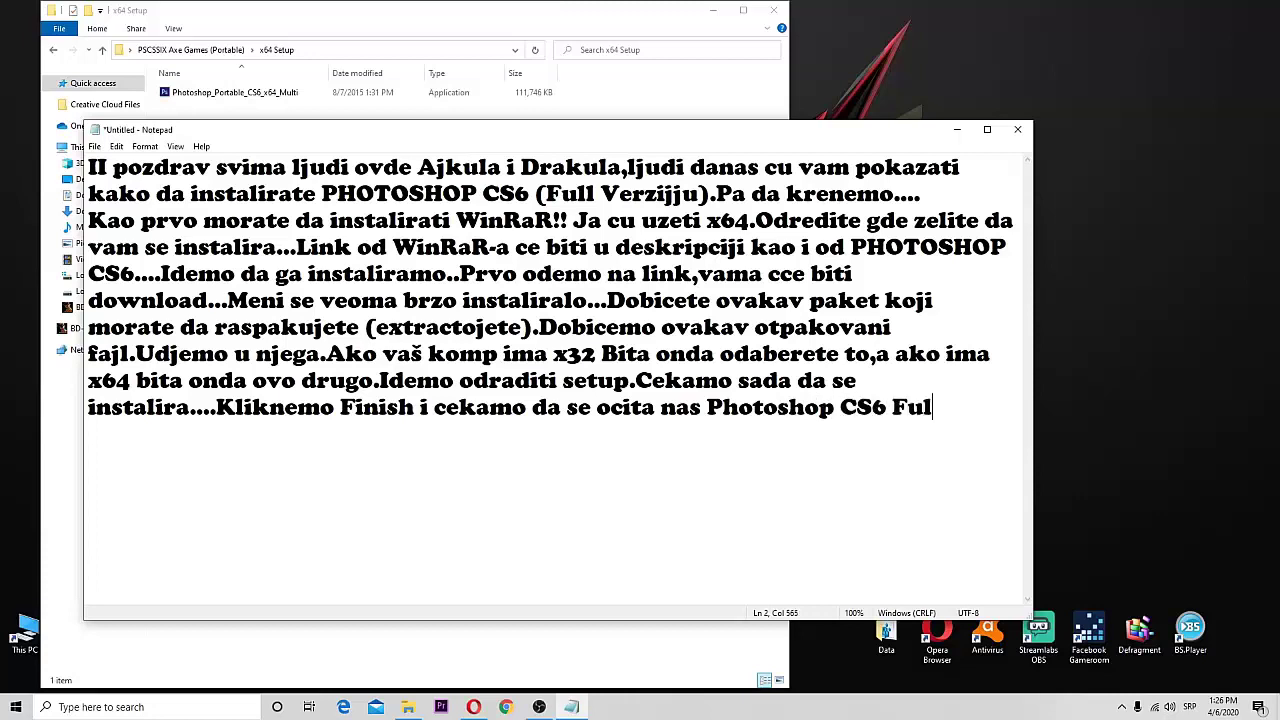
type("l verzija!!!")
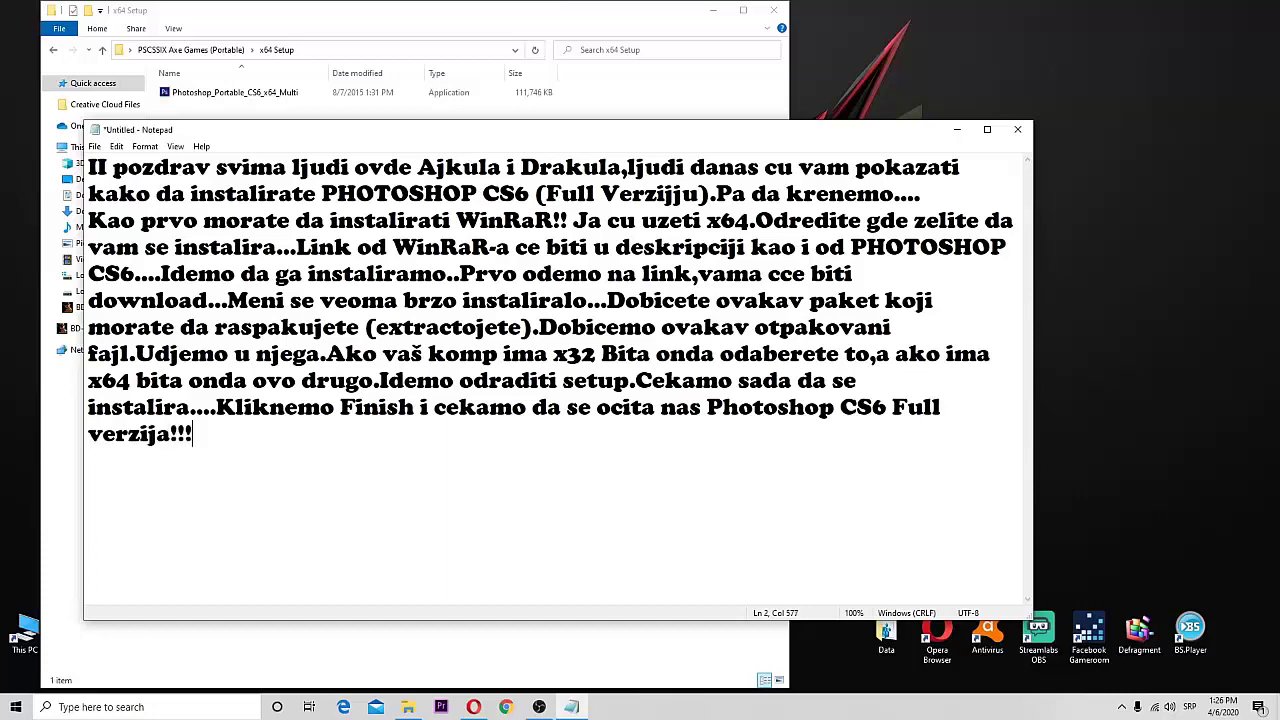
Step: Minimize Notepad to reveal Photoshop, and return to Notepad to append "Kao što vidite PhotoshopCS6 Full verzija je uspešno instaliran" to the text
left_click(665, 650)
left_click(959, 130)
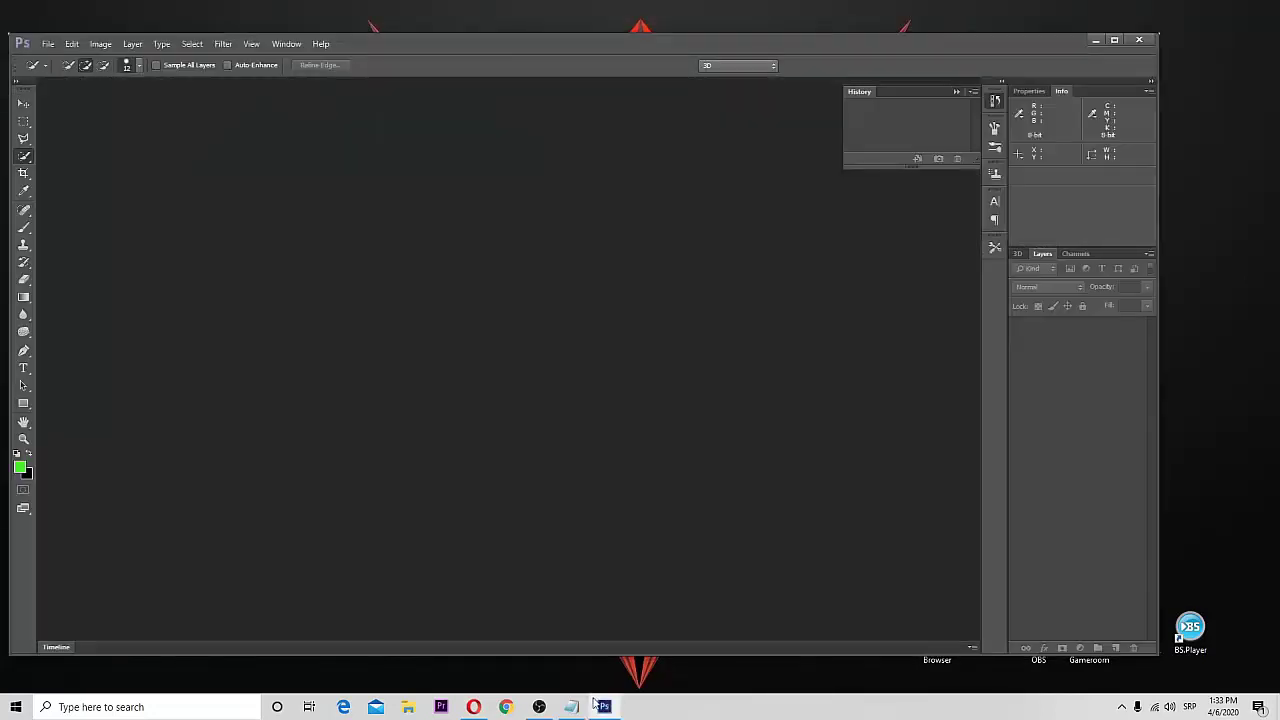
left_click(571, 706)
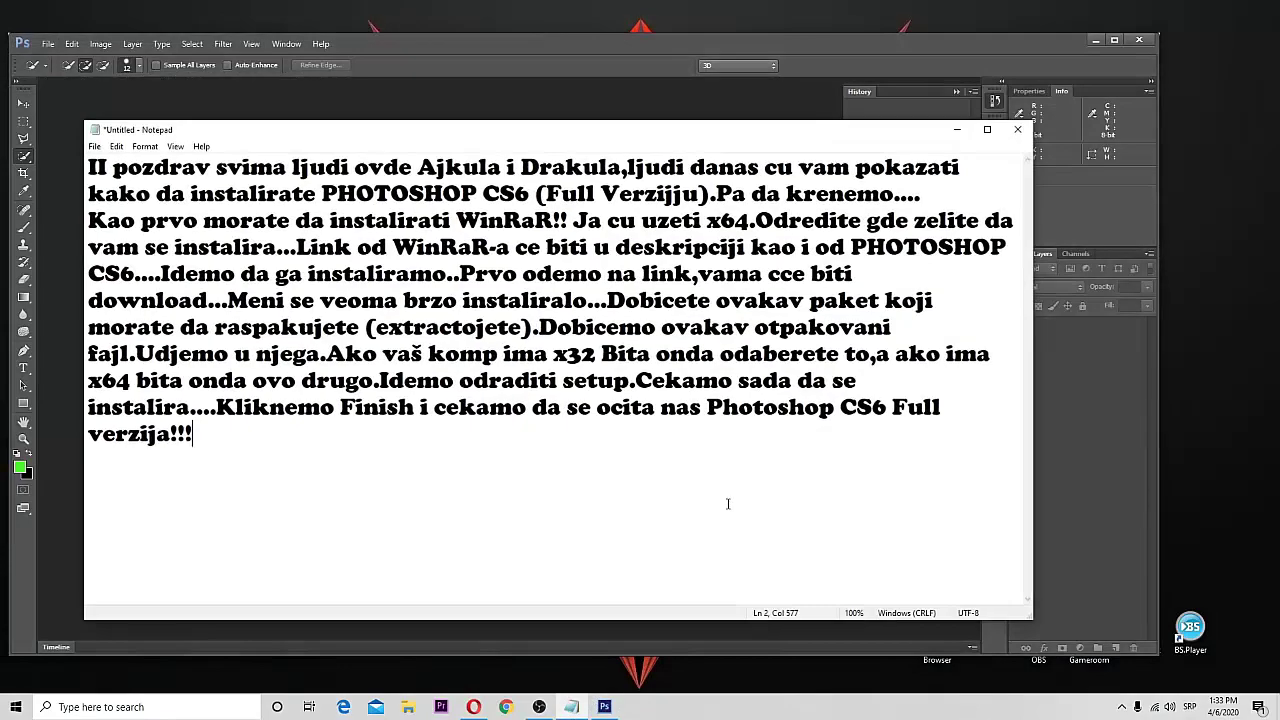
type("Kao što vidi")
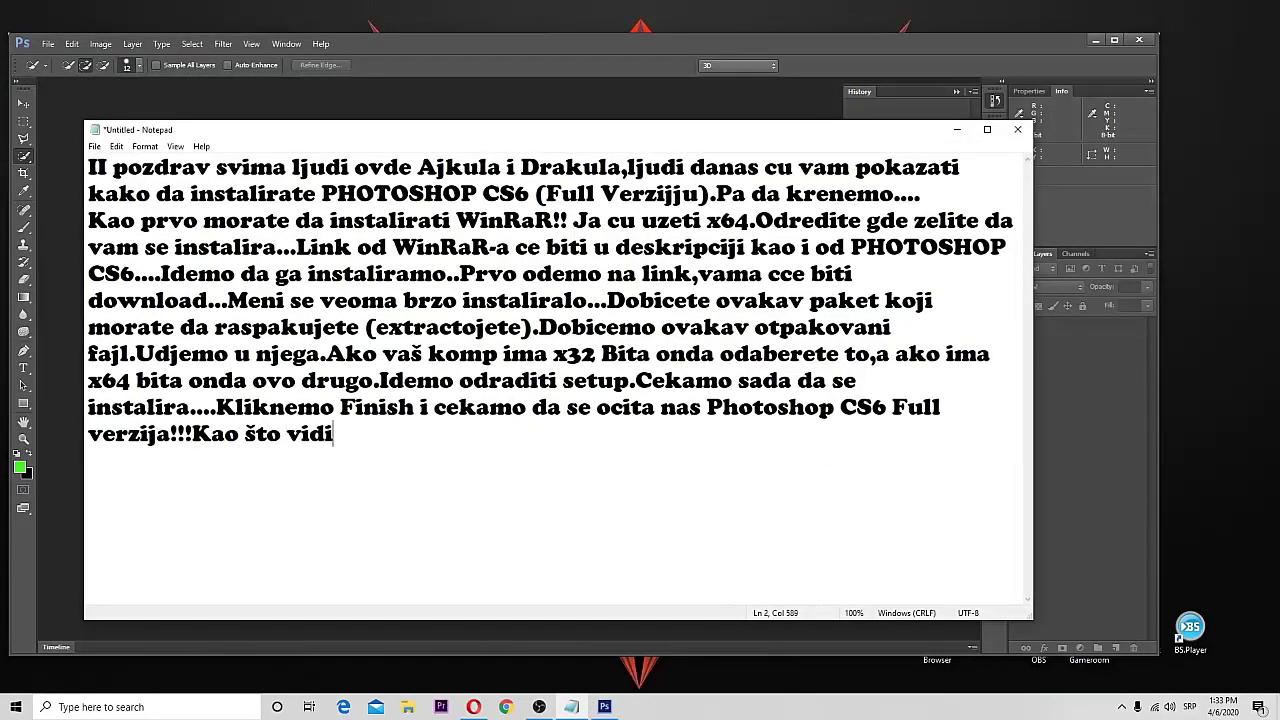
type("te ")
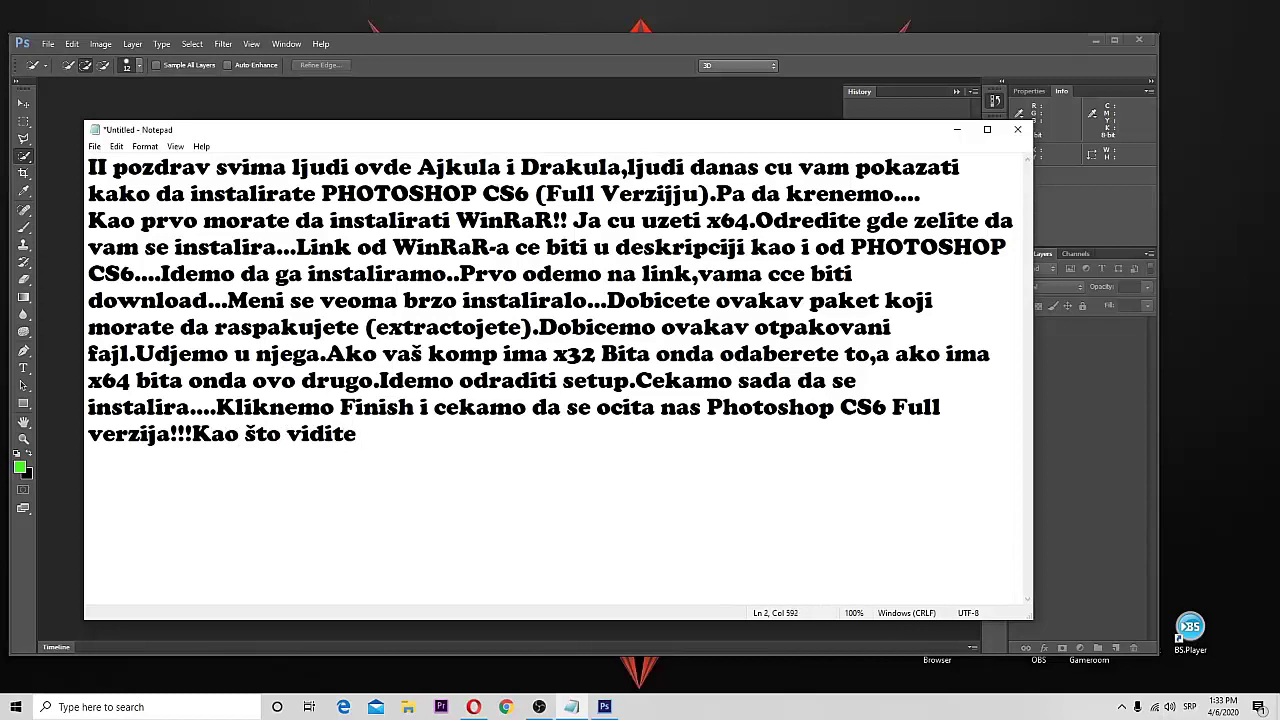
type("Photosh")
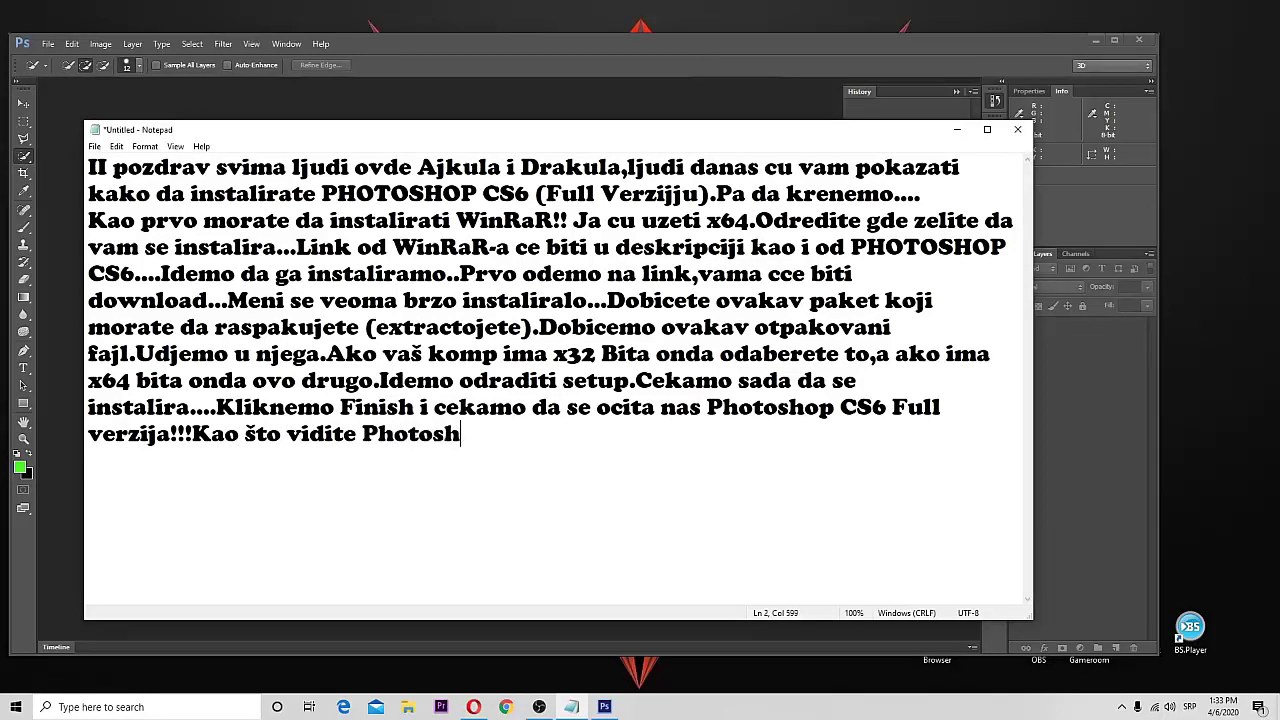
type("opCS")
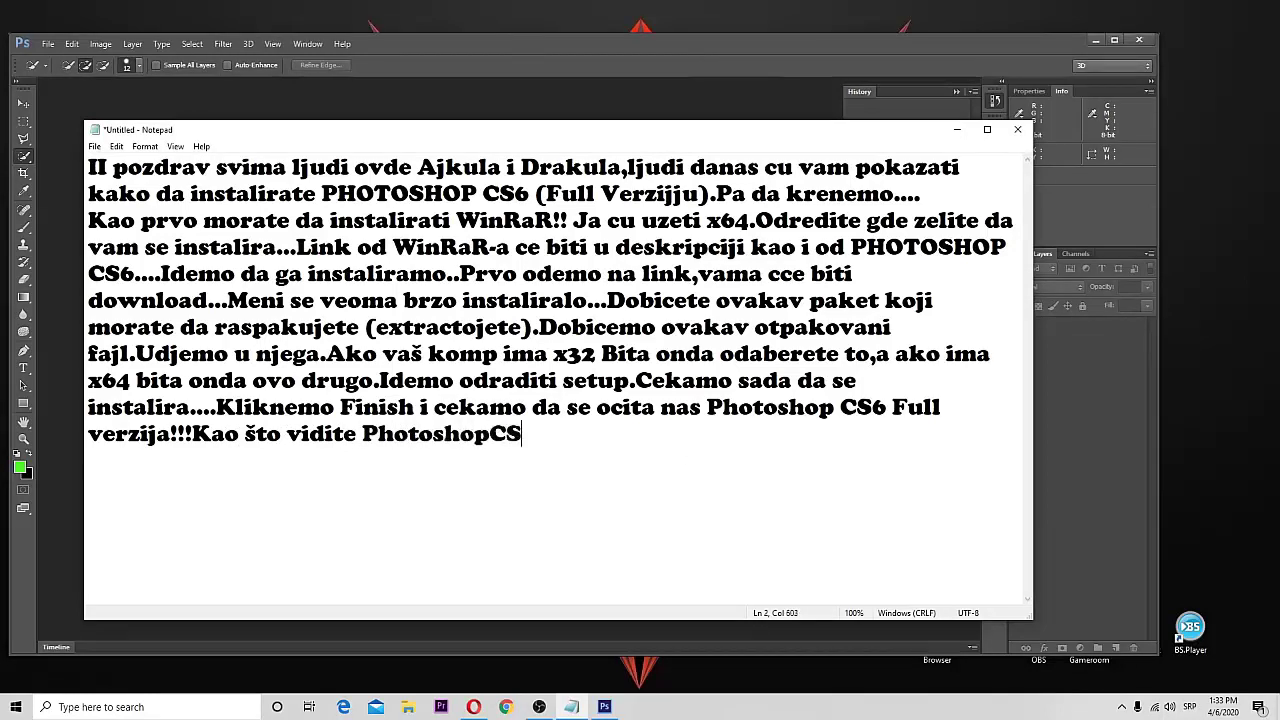
type("6 Full ve")
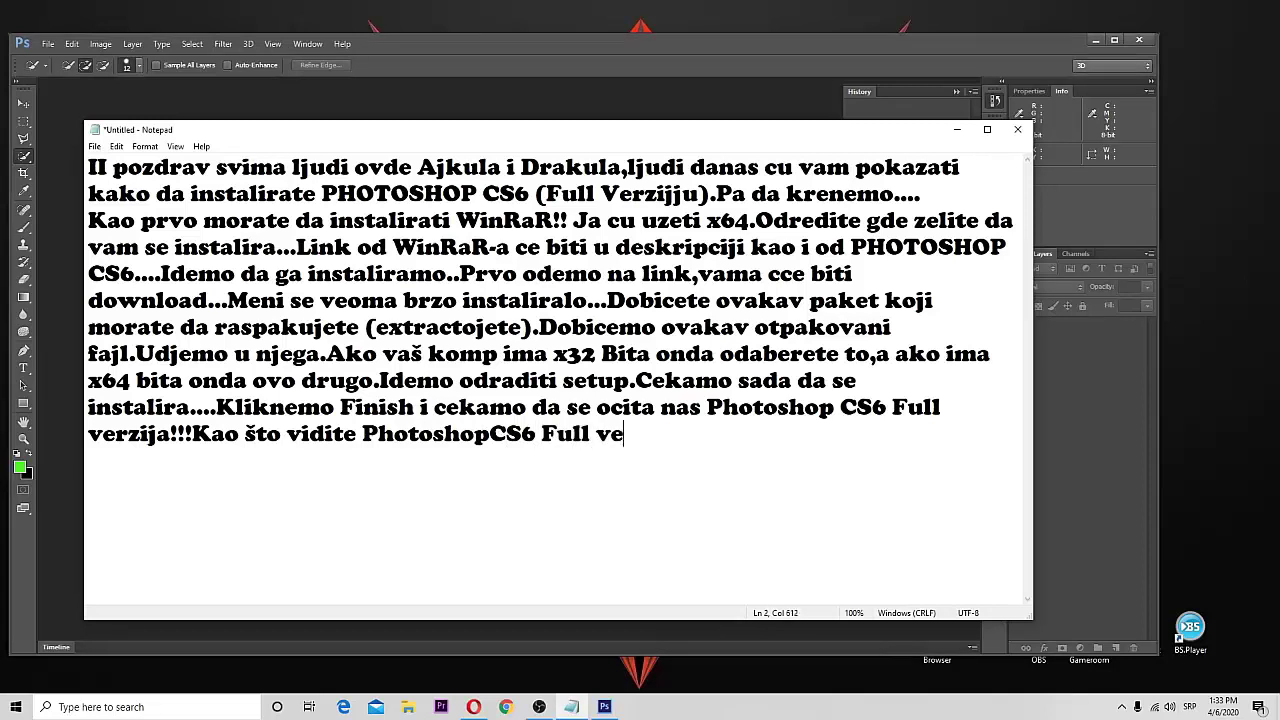
type("rzija je usp")
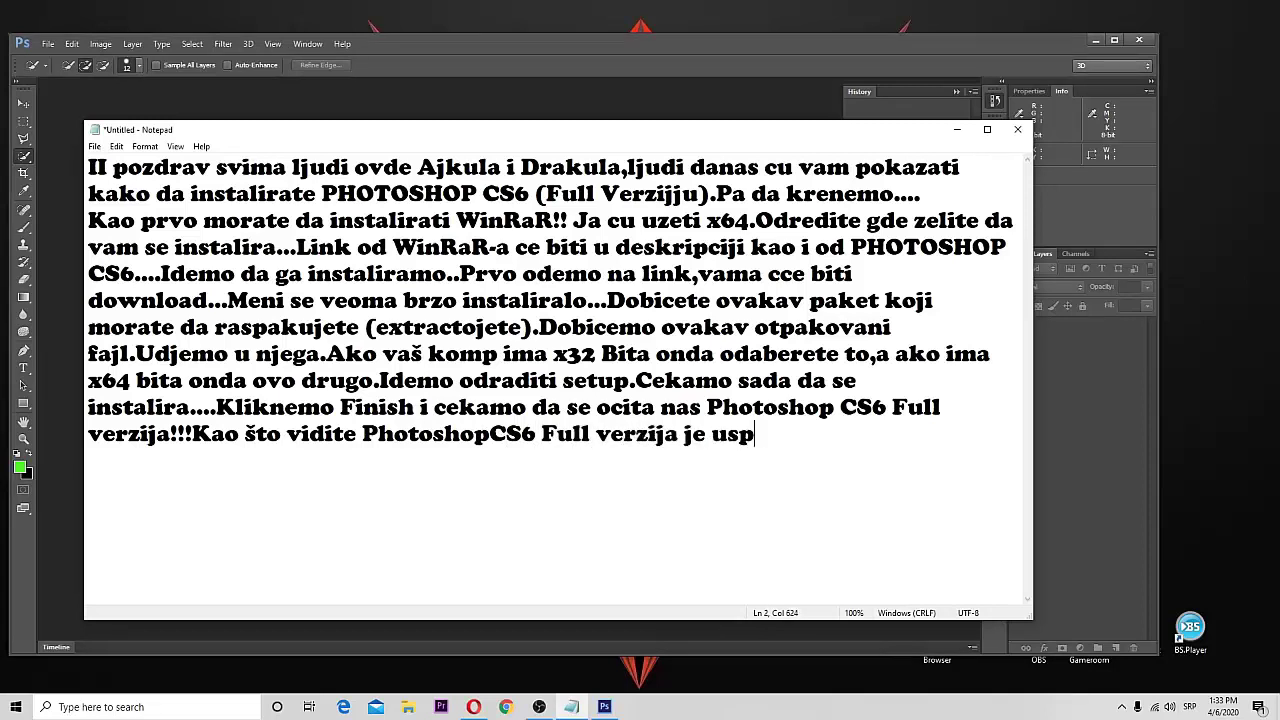
type("ešno inst")
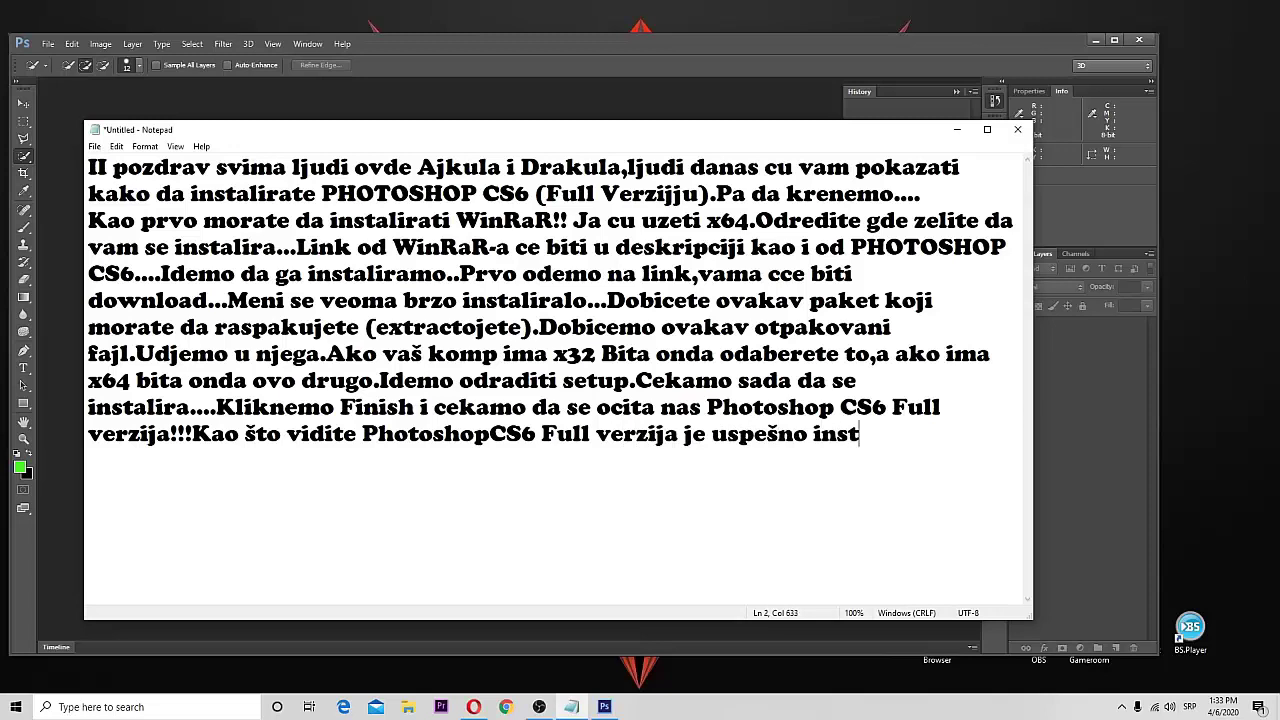
type("aliran")
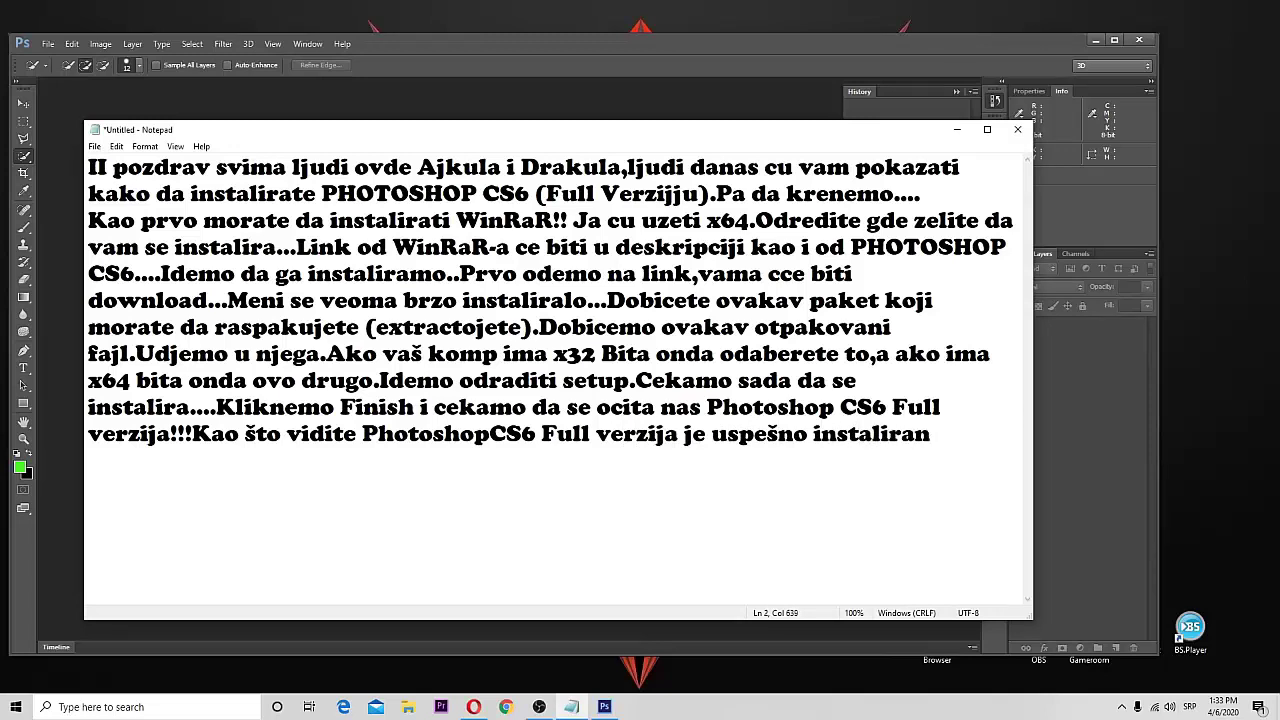
Step: End the Notepad text with "...Vidimo se neki sledeci put a dotle ostaavite like share i subscribe ,POZDRAV!!"
type("...Vidimo se neki")
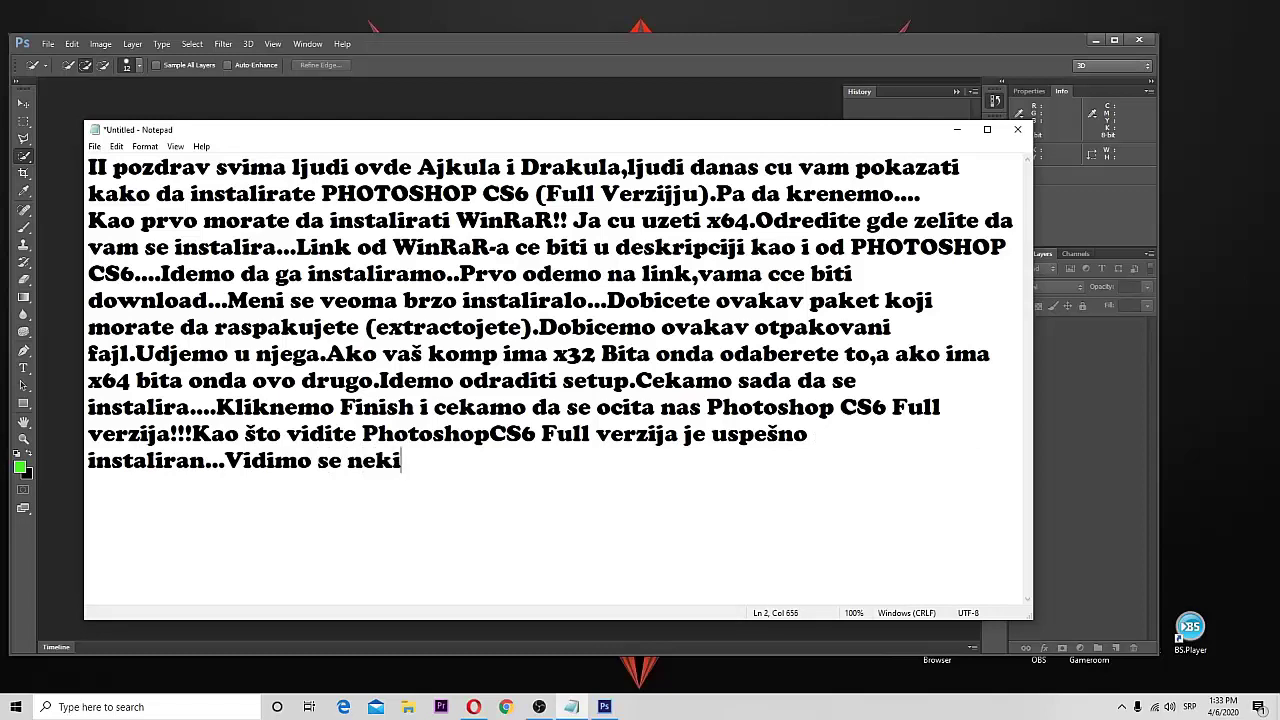
type(" sledecu ")
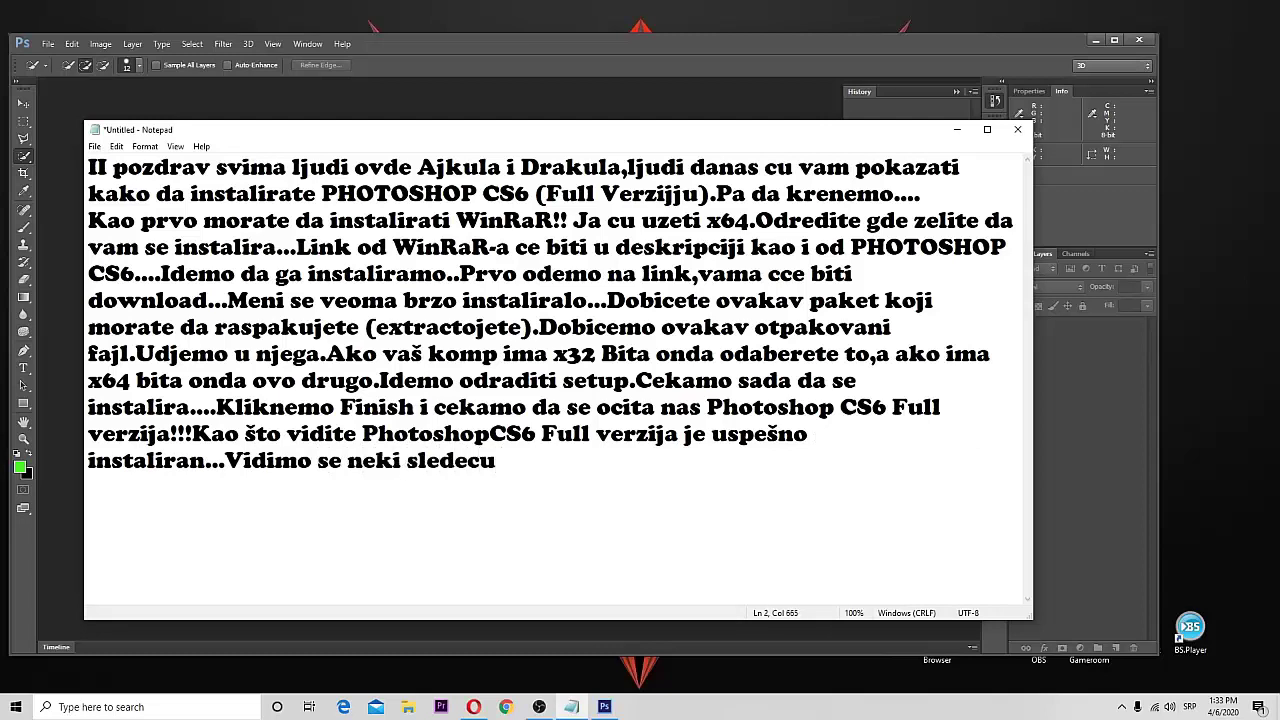
type("pu a")
key("BackSpace")
key("BackSpace")
type("a d")
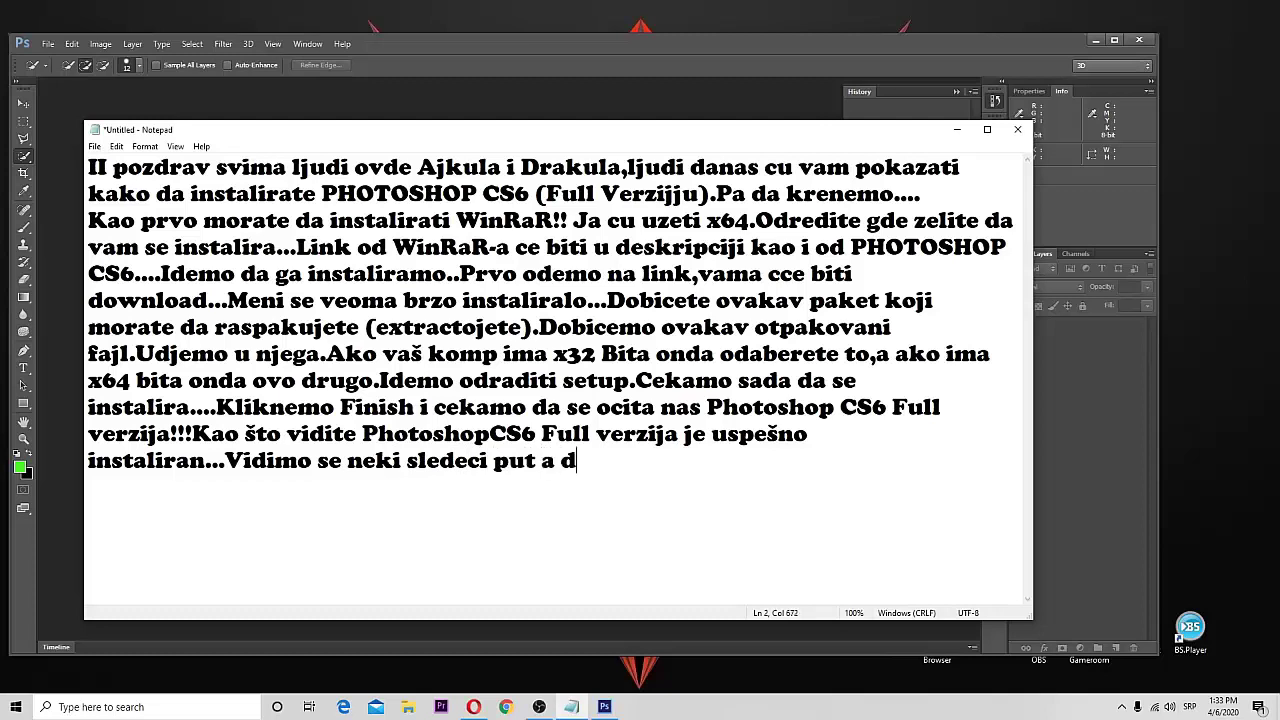
type("otle ostaavite l")
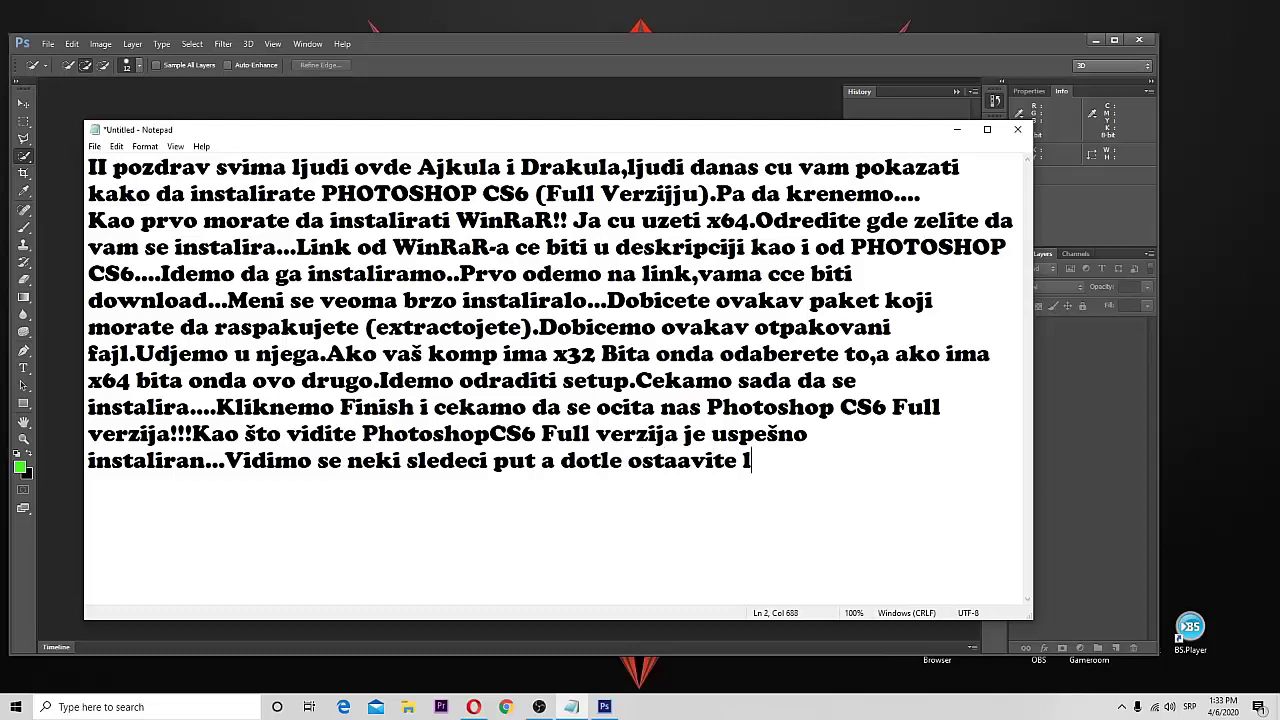
type("ike share ")
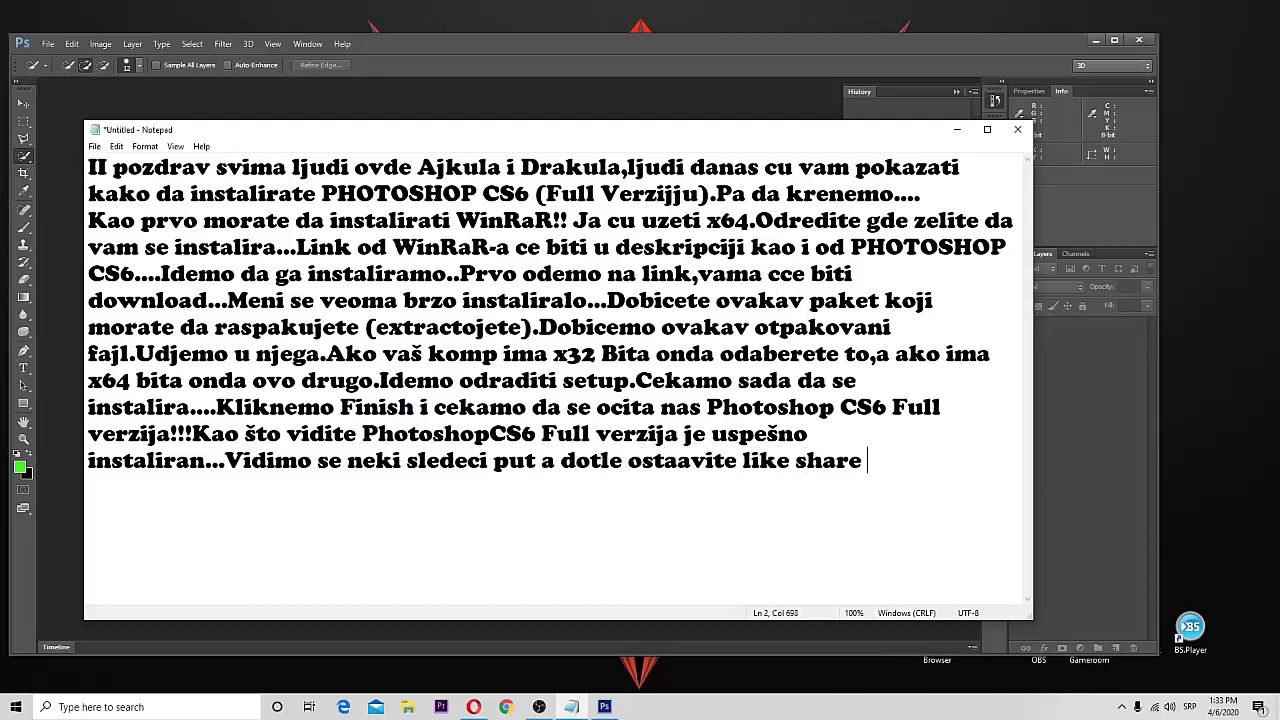
type("i subscribe")
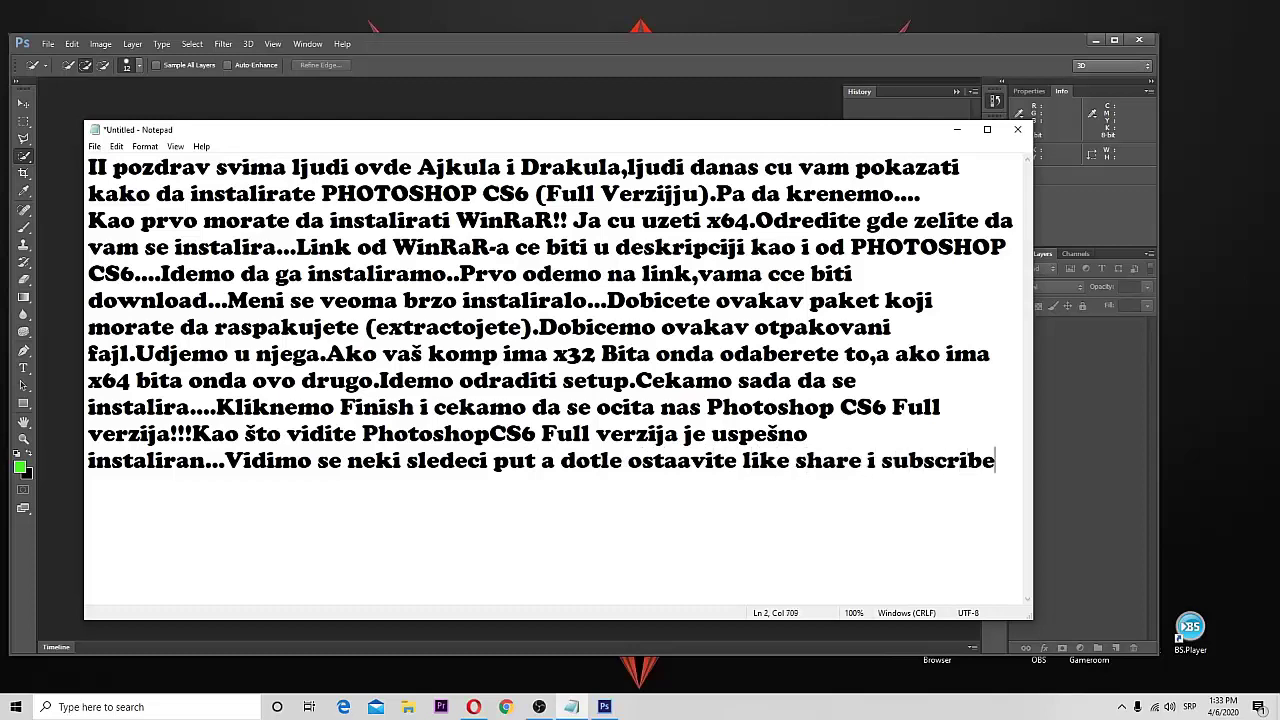
type(" ,POZDT")
key("BackSpace")
type("RAV!!")
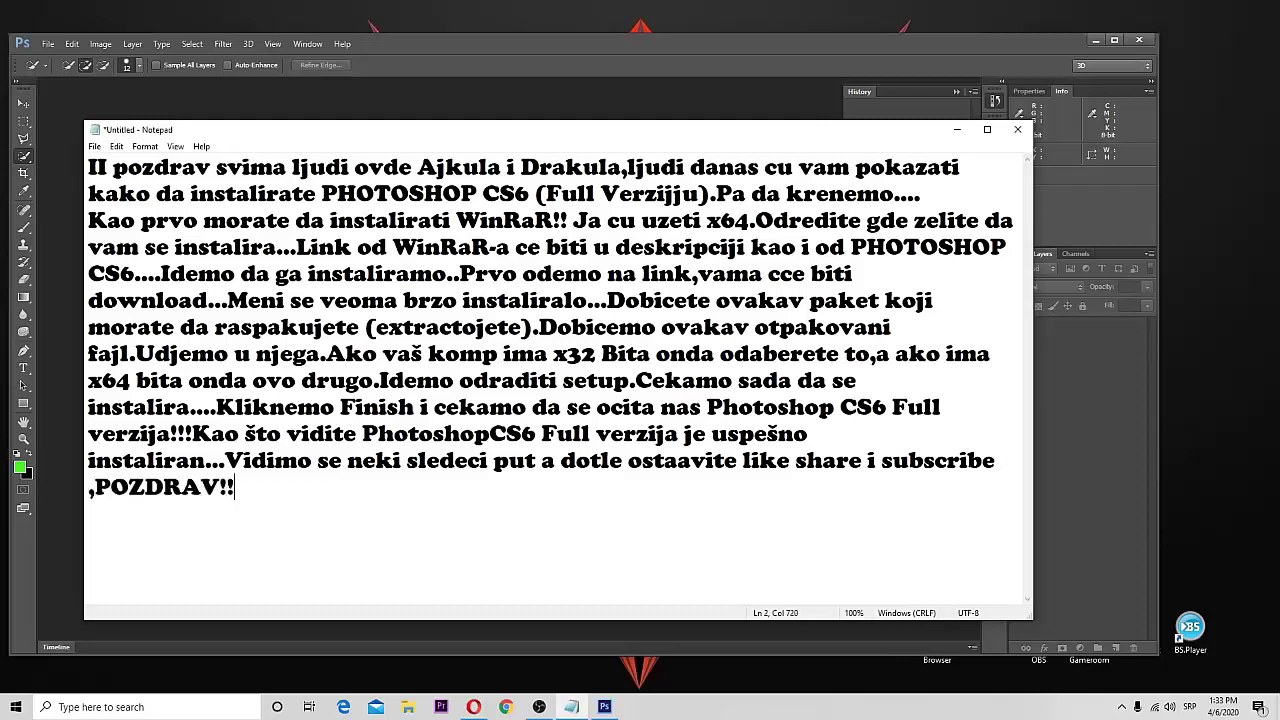